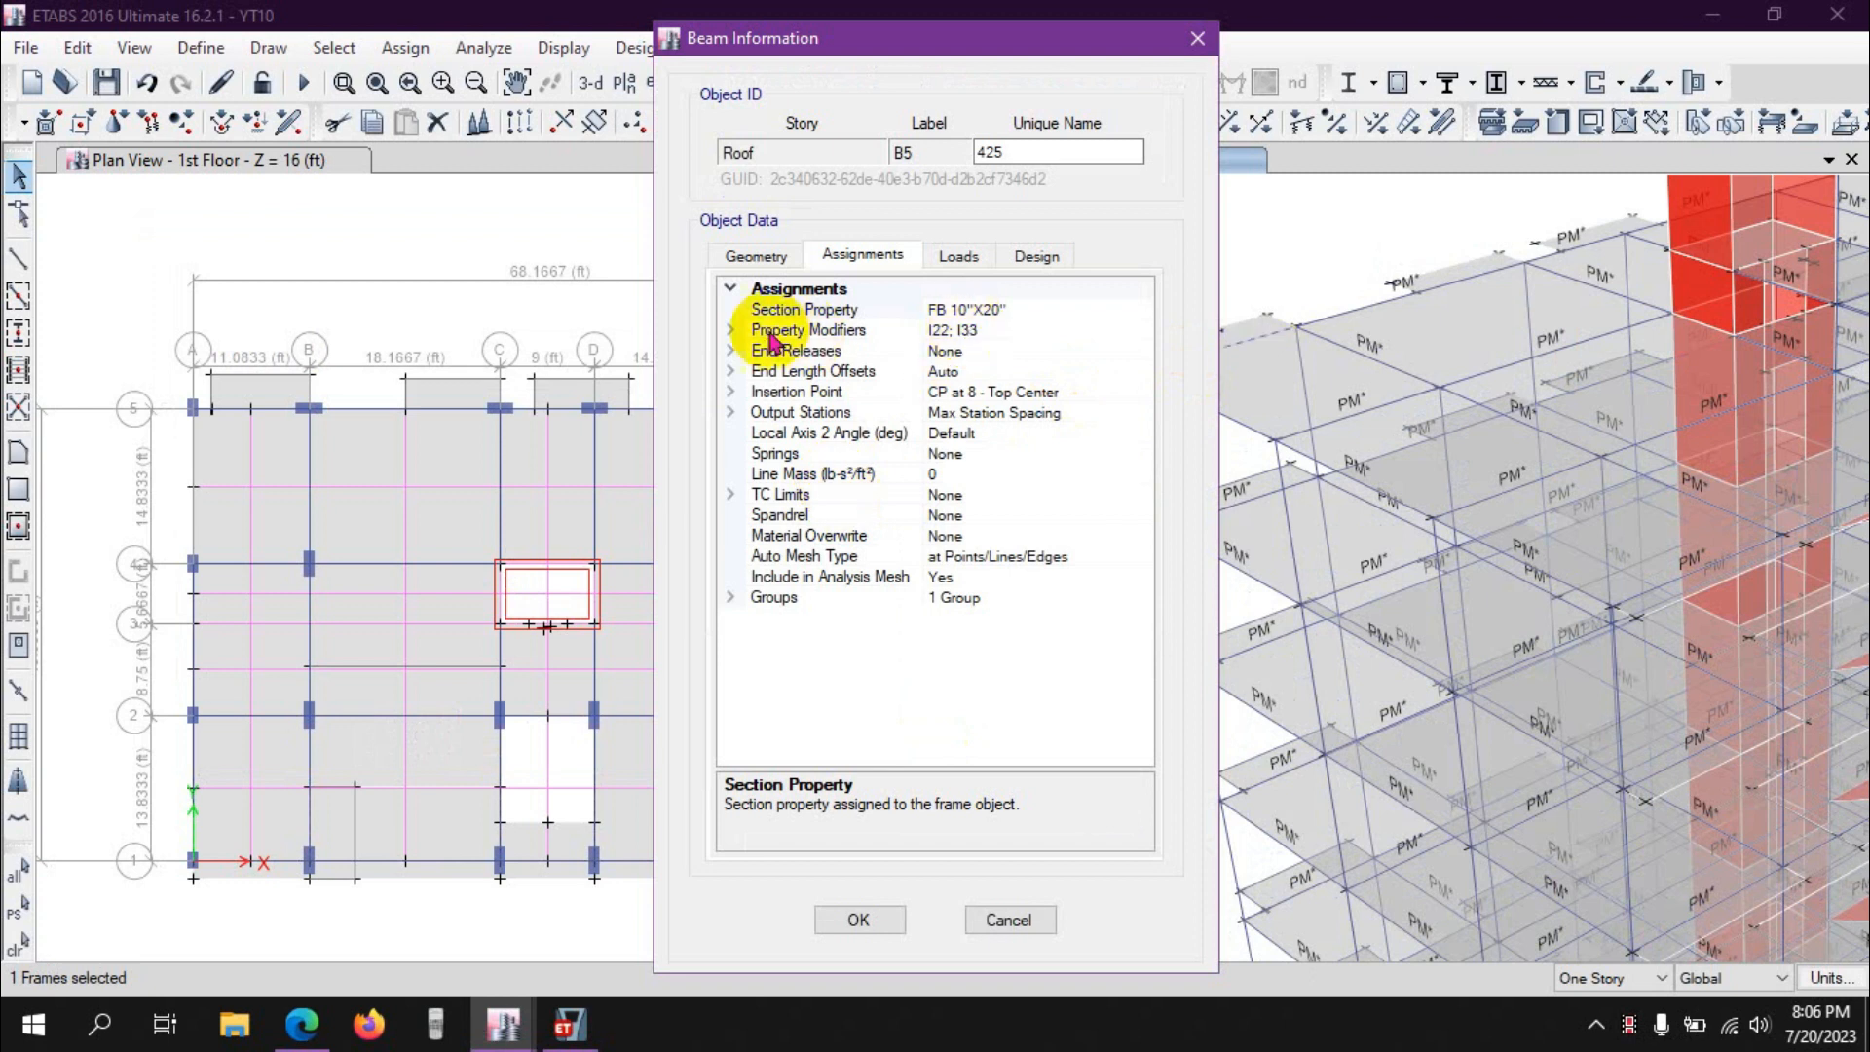
Close the roof beam's information and examine the property modifiers across the floors in the 3-D view
left_click(881, 925)
left_click(1247, 341)
scroll(1111, 351, "down", 5)
scroll(1169, 389, "up", 2)
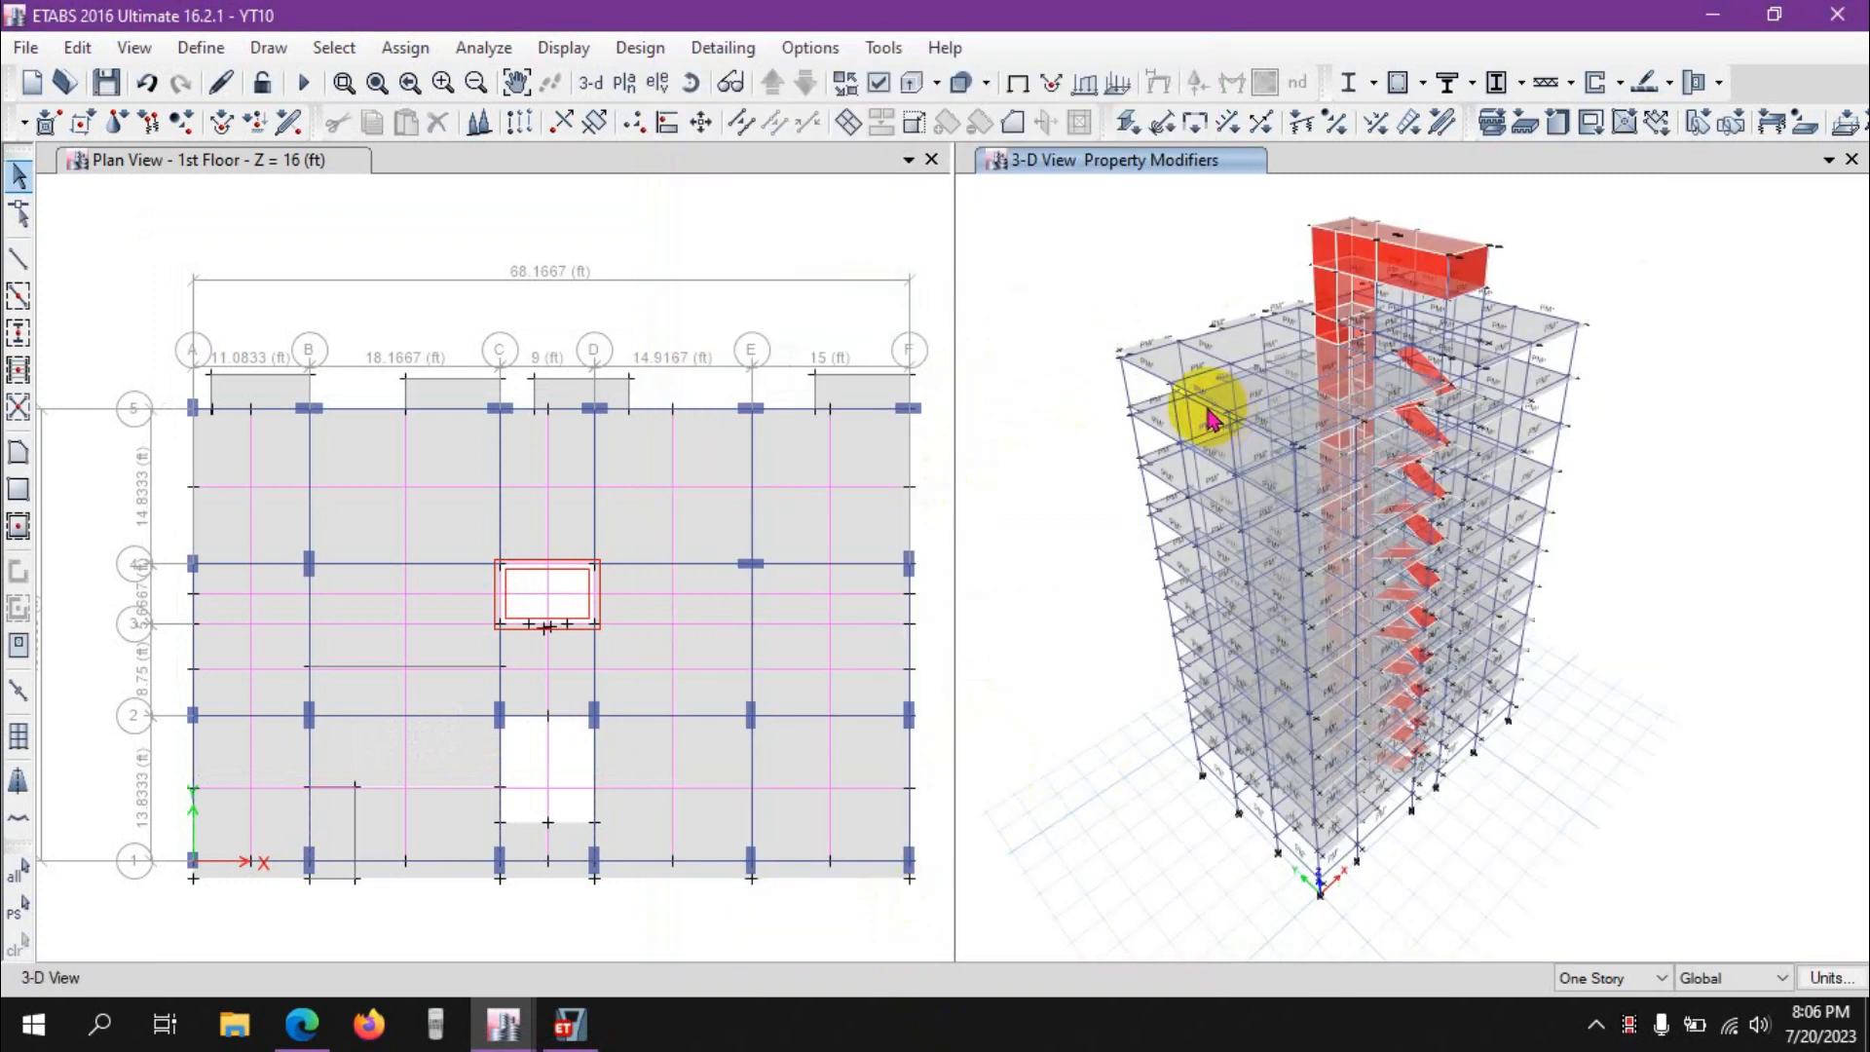
scroll(1257, 444, "up", 5)
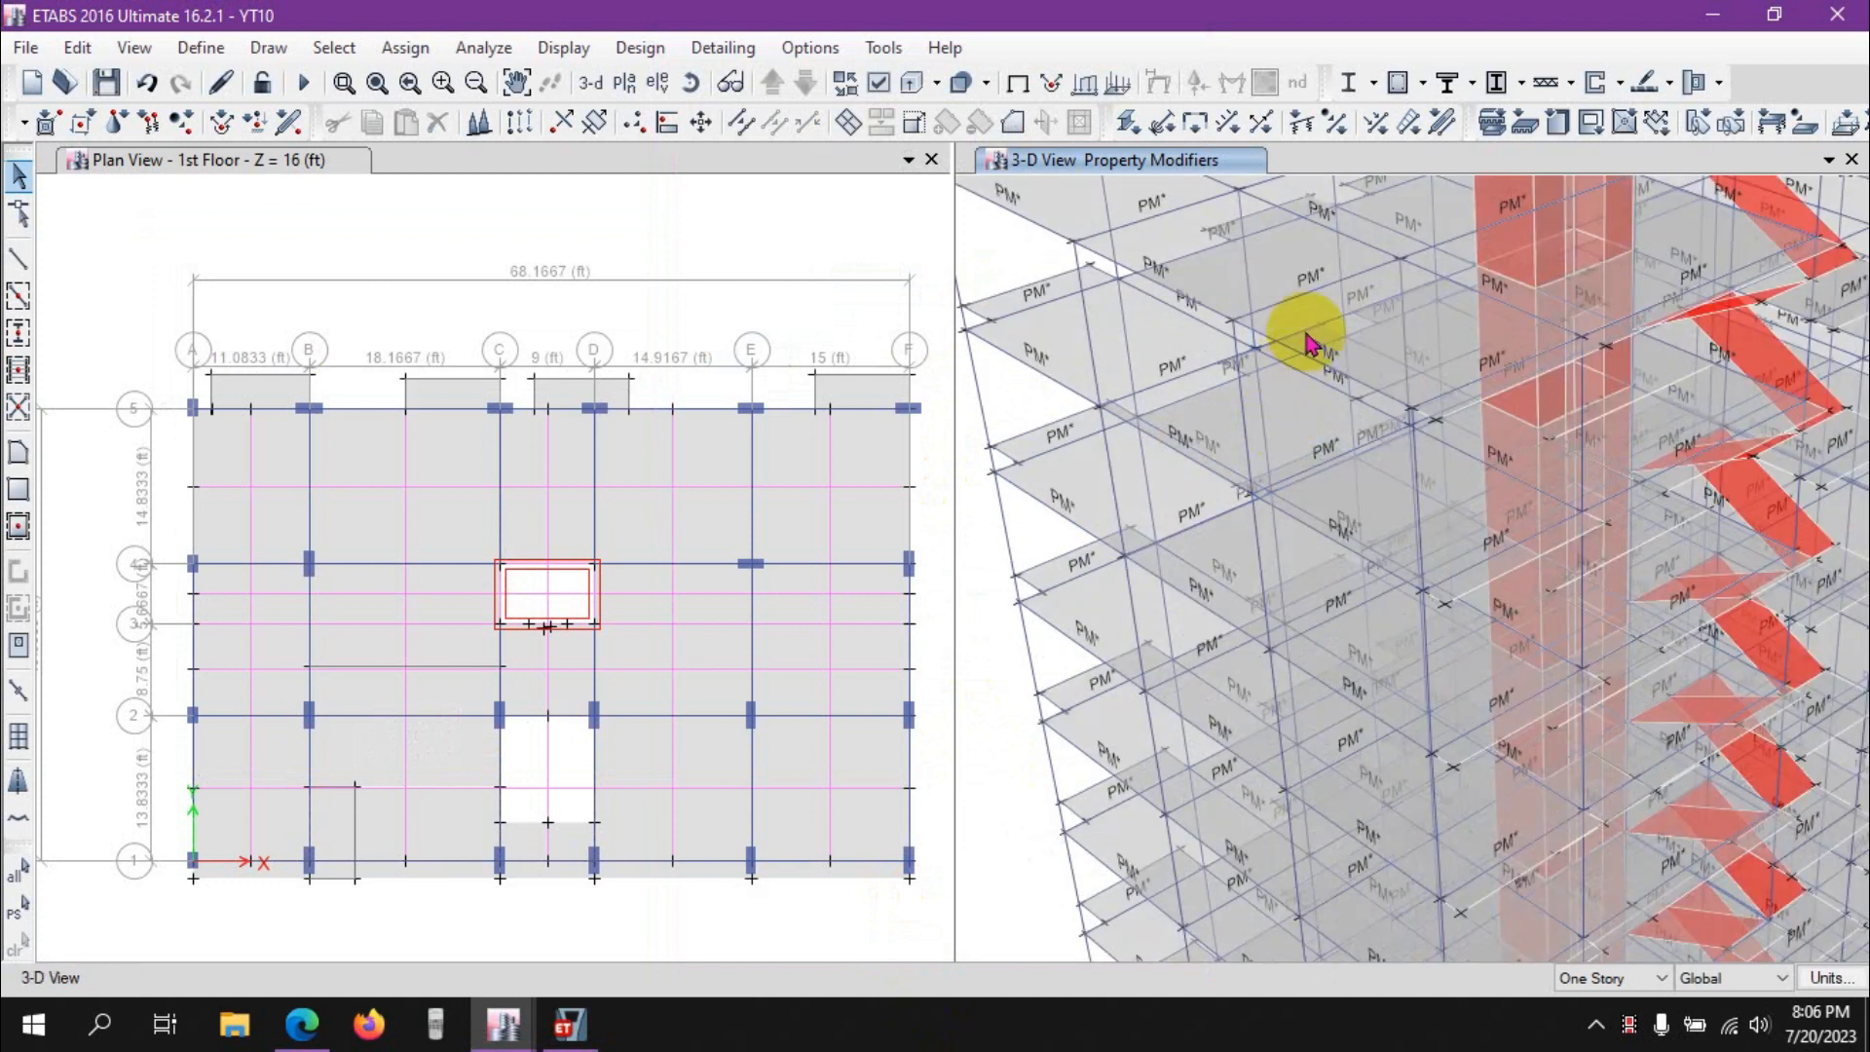
middle_click_drag(1305, 333, 1306, 511)
Switch to the training manual PDF in Edge and circle the load combination 1D+.5L+.7W below the sway limitation section
left_click(302, 1023)
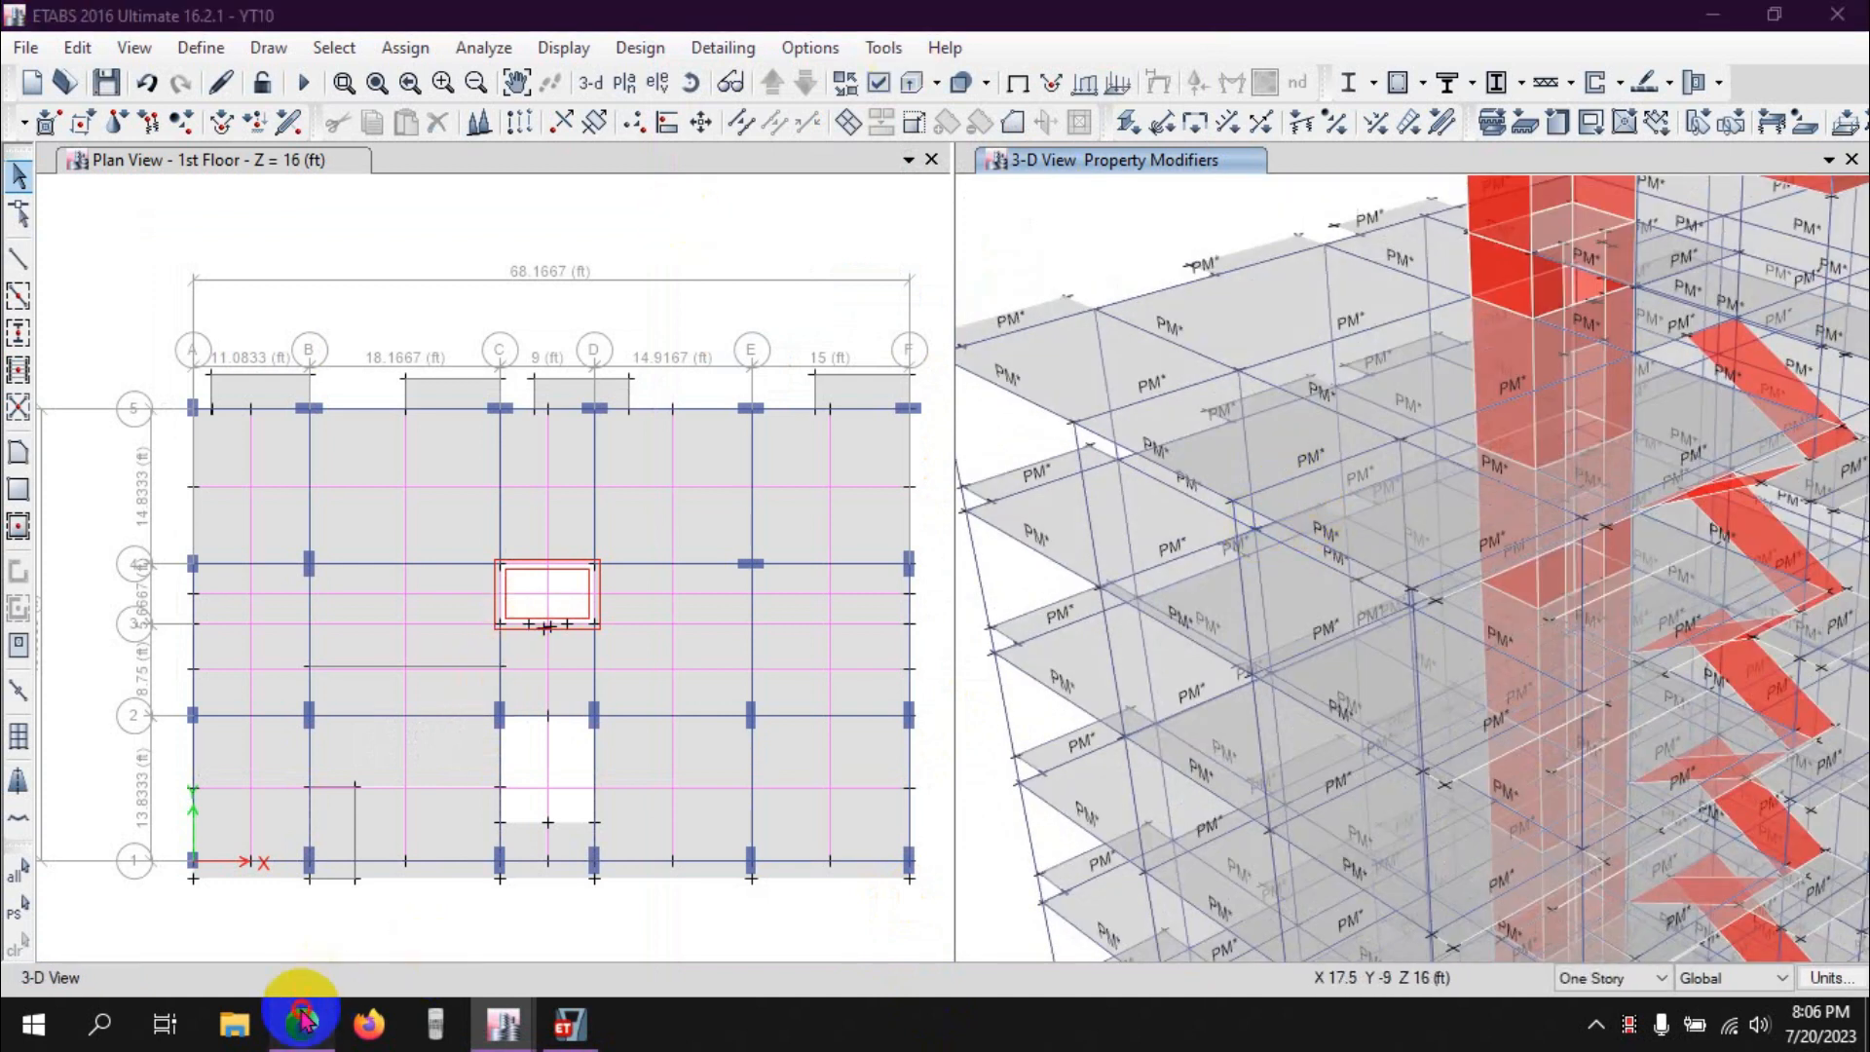
scroll(755, 655, "down", 8)
scroll(750, 665, "down", 15)
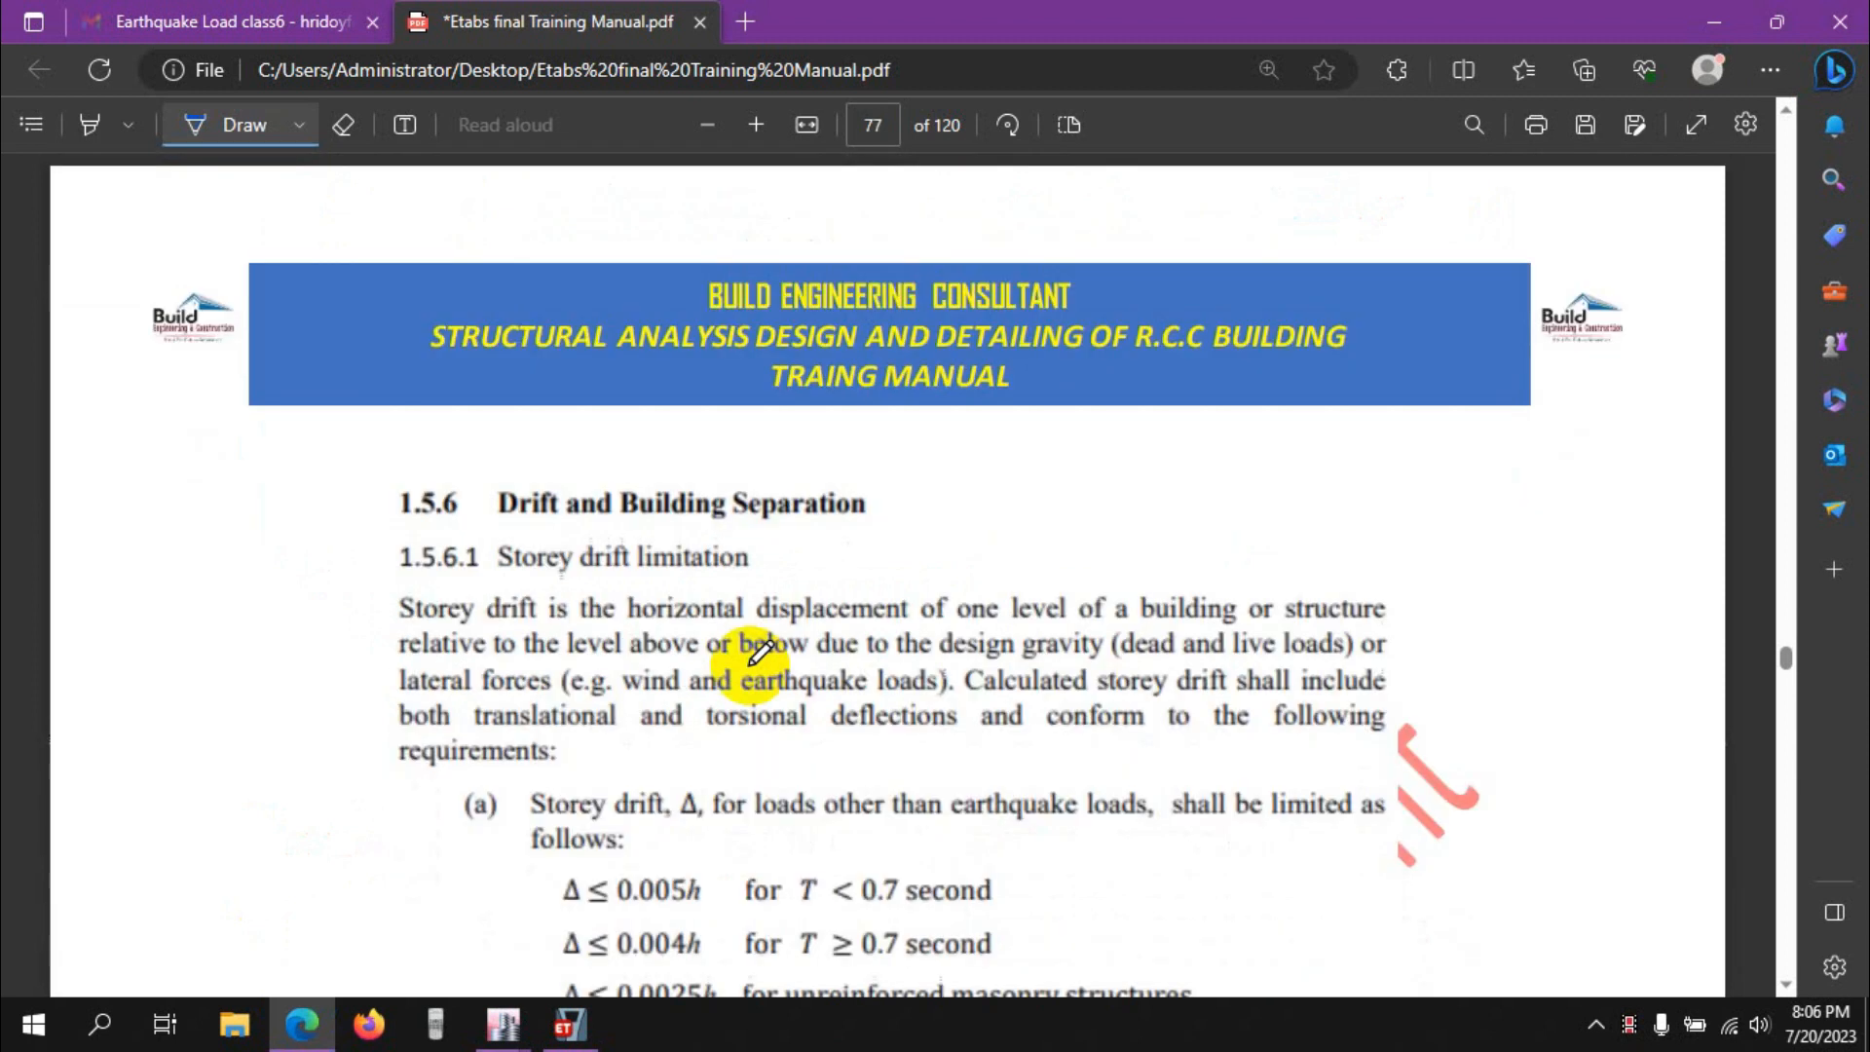
mouse_move(669, 458)
left_mouse_down()
mouse_move(822, 542)
mouse_move(886, 442)
mouse_move(624, 464)
left_mouse_up()
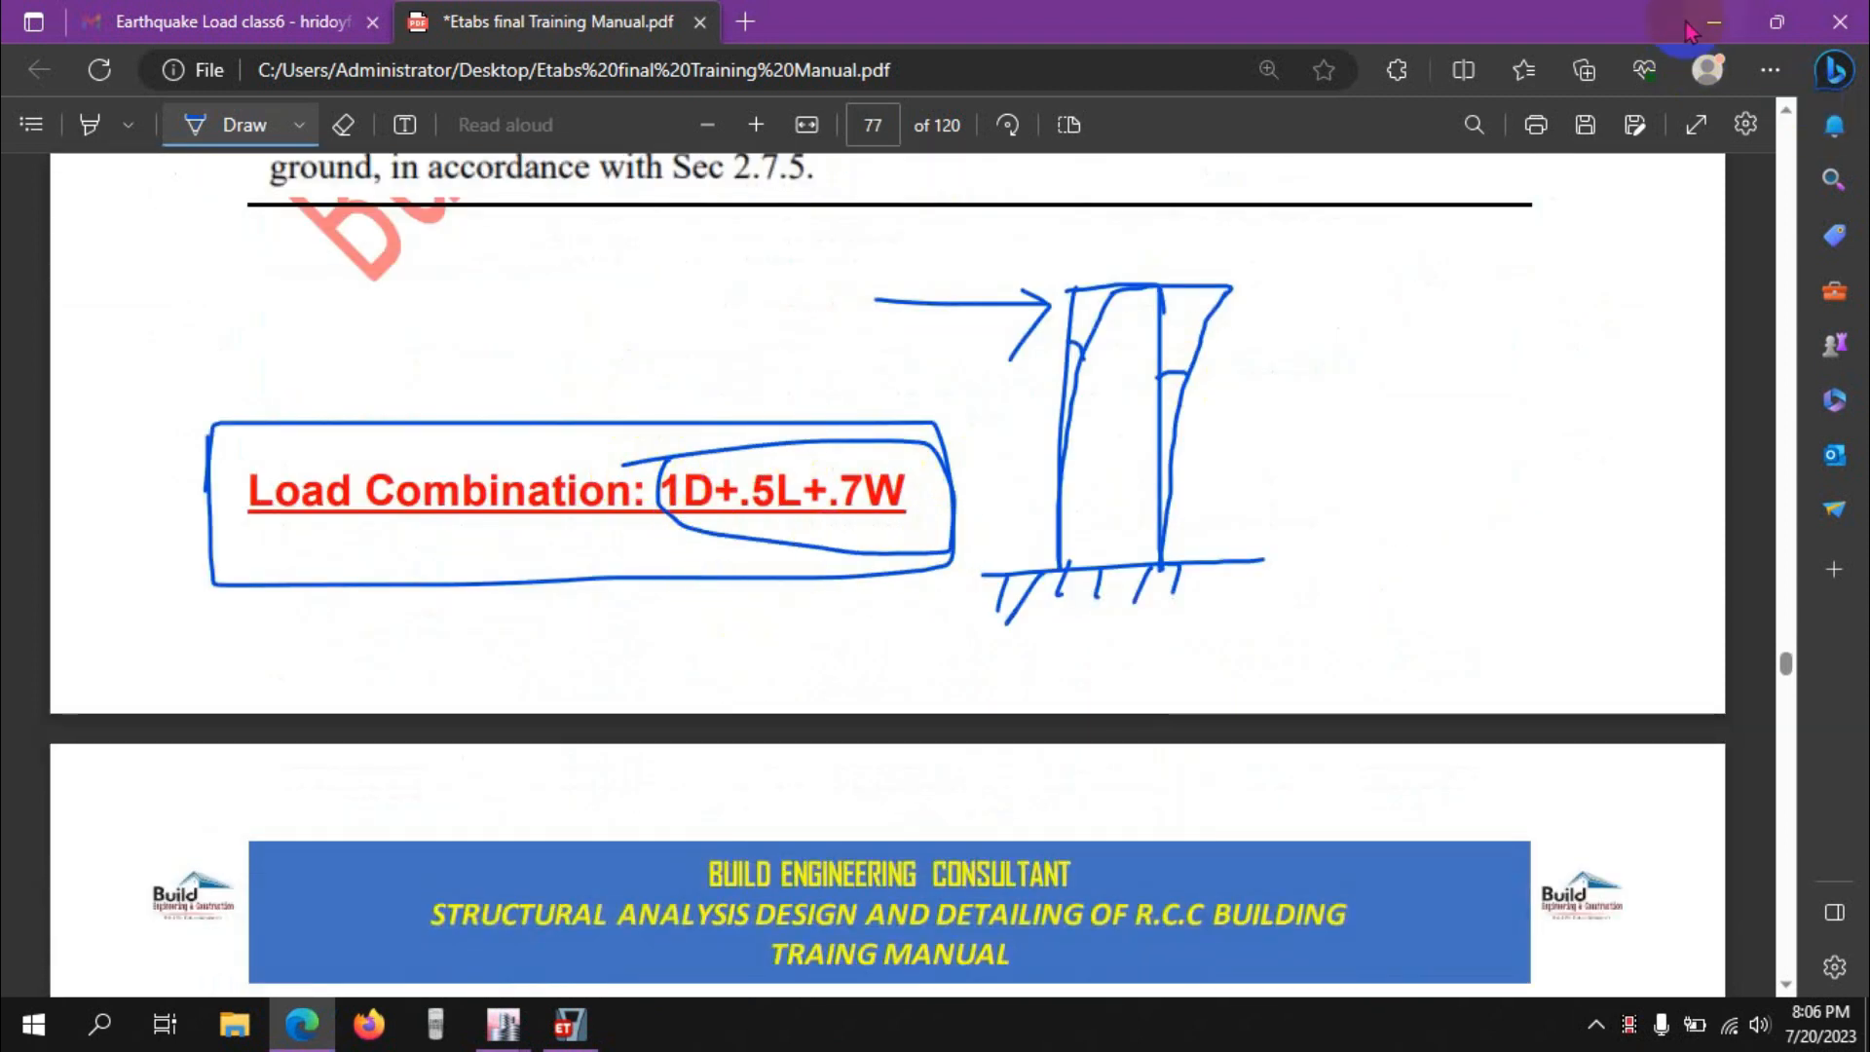
Return to ETABS and open the list of defined load combinations
left_click(1715, 21)
left_click(201, 47)
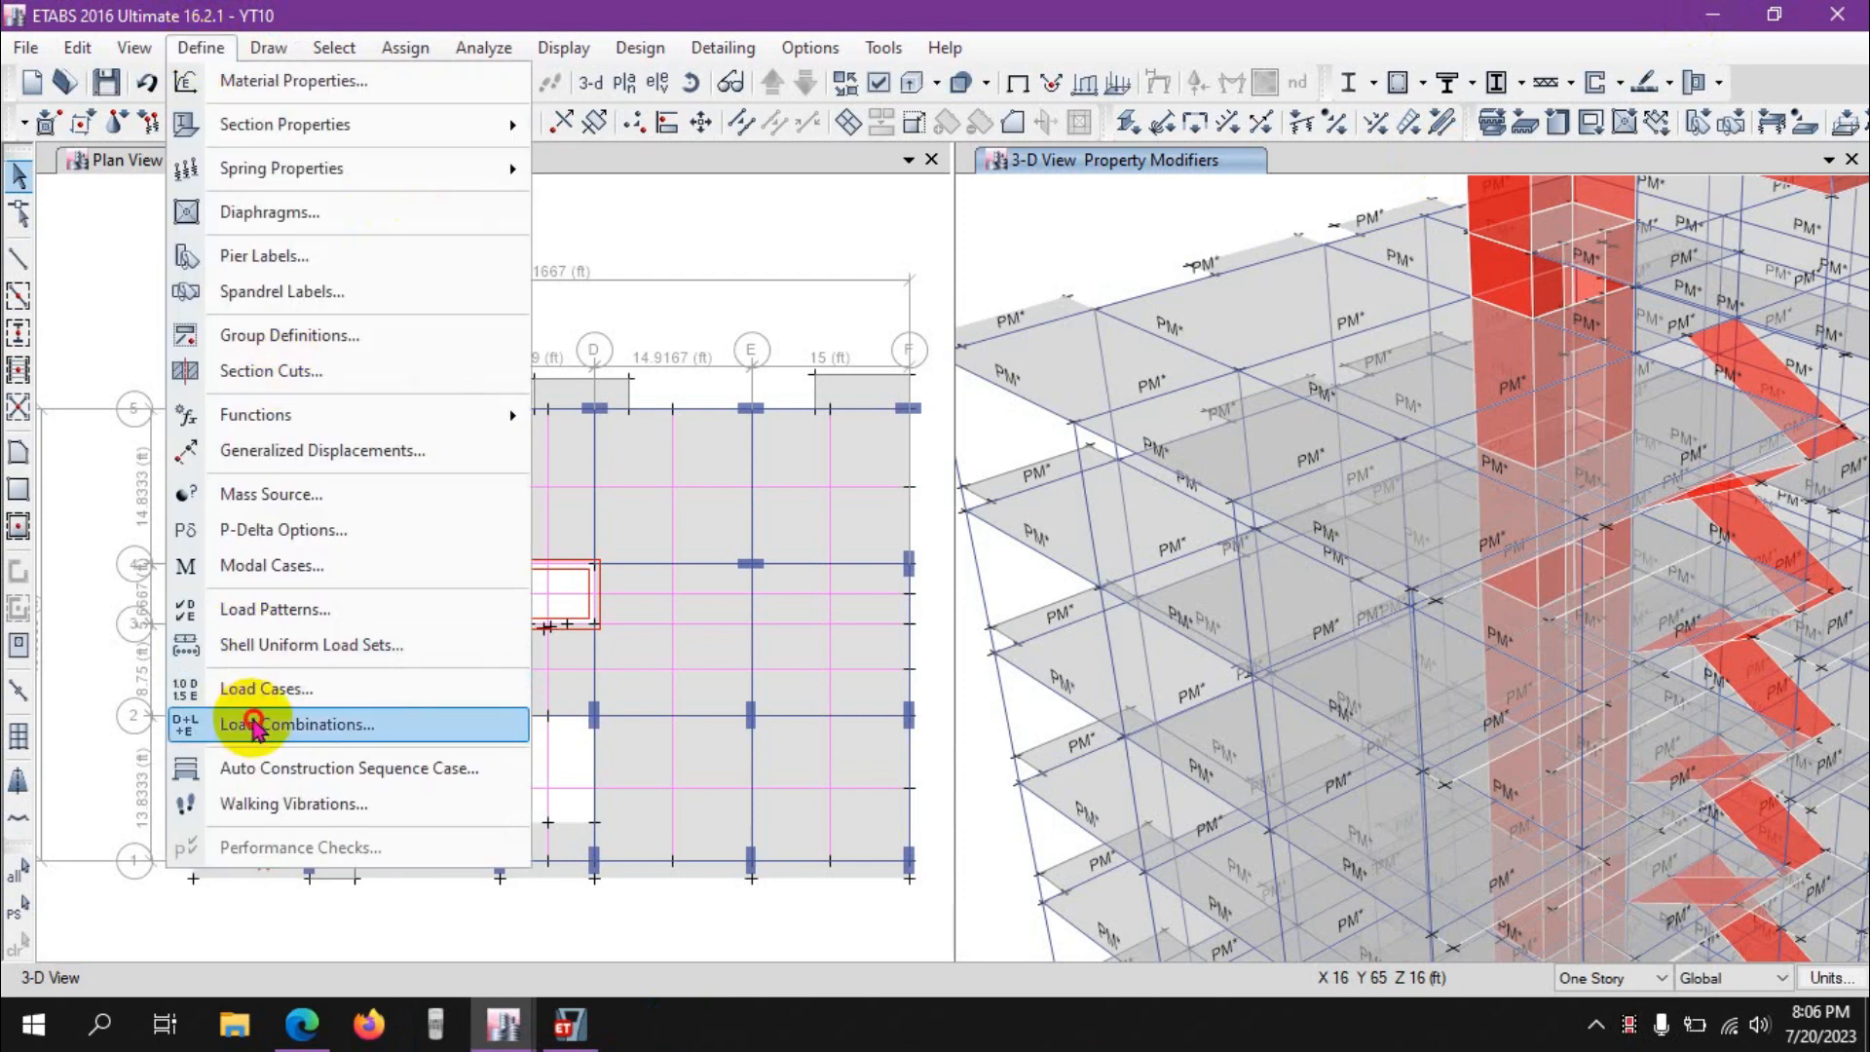
left_click(261, 723)
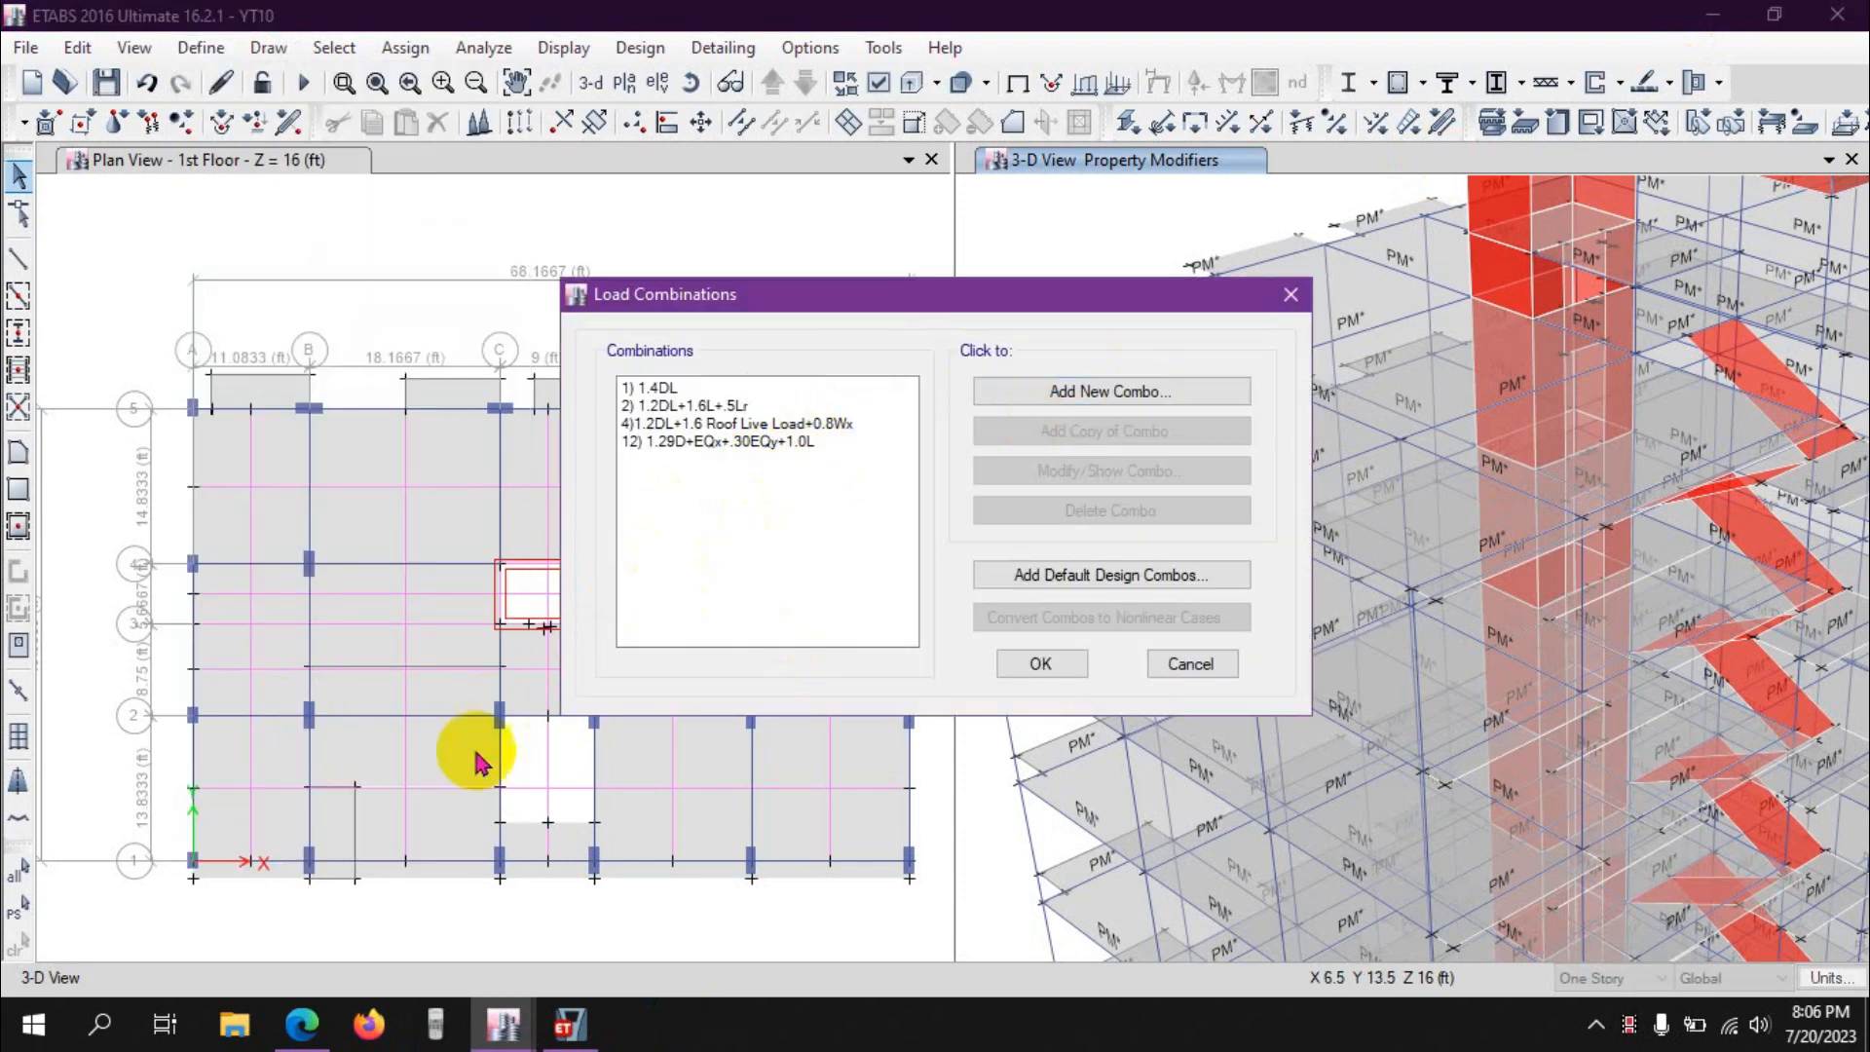
Switch to the training manual in Edge, leave drawing mode and copy the load combination text 1D+.5L+.7W
left_click(302, 1023)
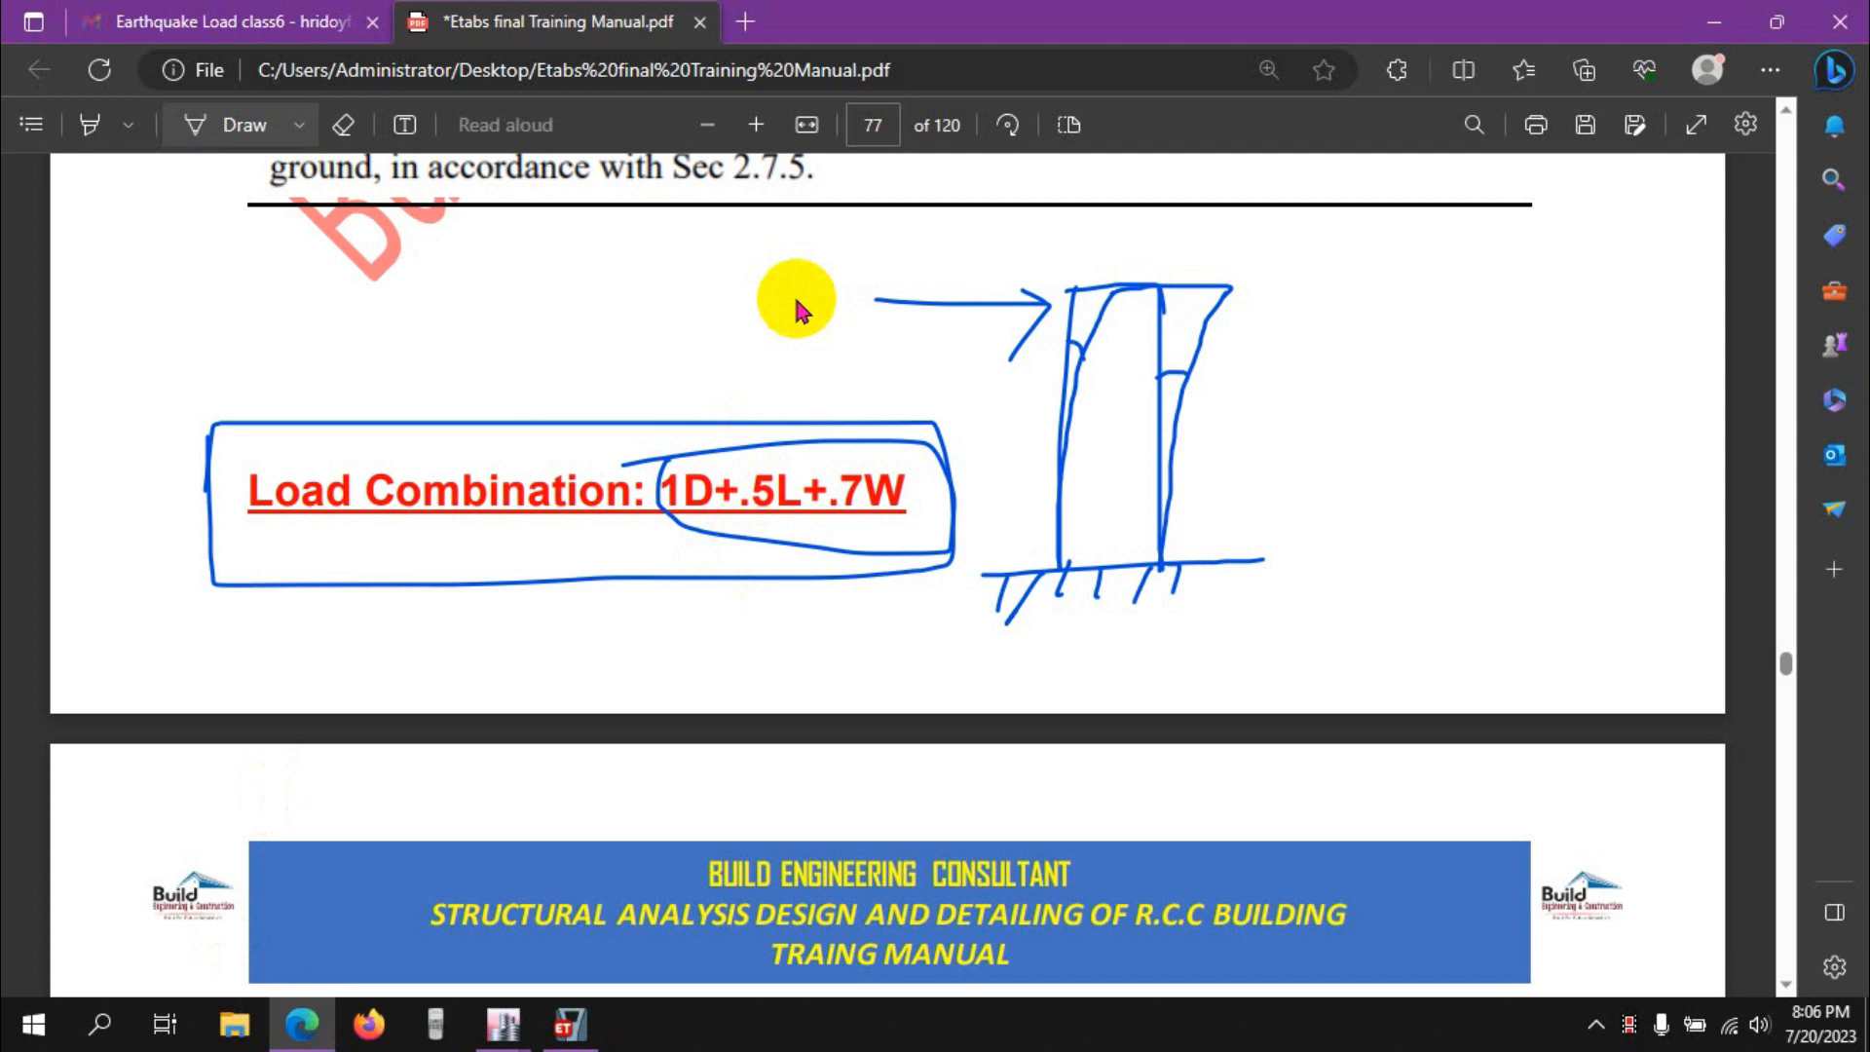
key("Escape")
left_click_drag(665, 489, 892, 506)
right_click(892, 507)
left_click(930, 510)
Switch back to ETABS and add a new load combination, pasting 1D+.5L+.7W as its name
mouse_move(503, 1024)
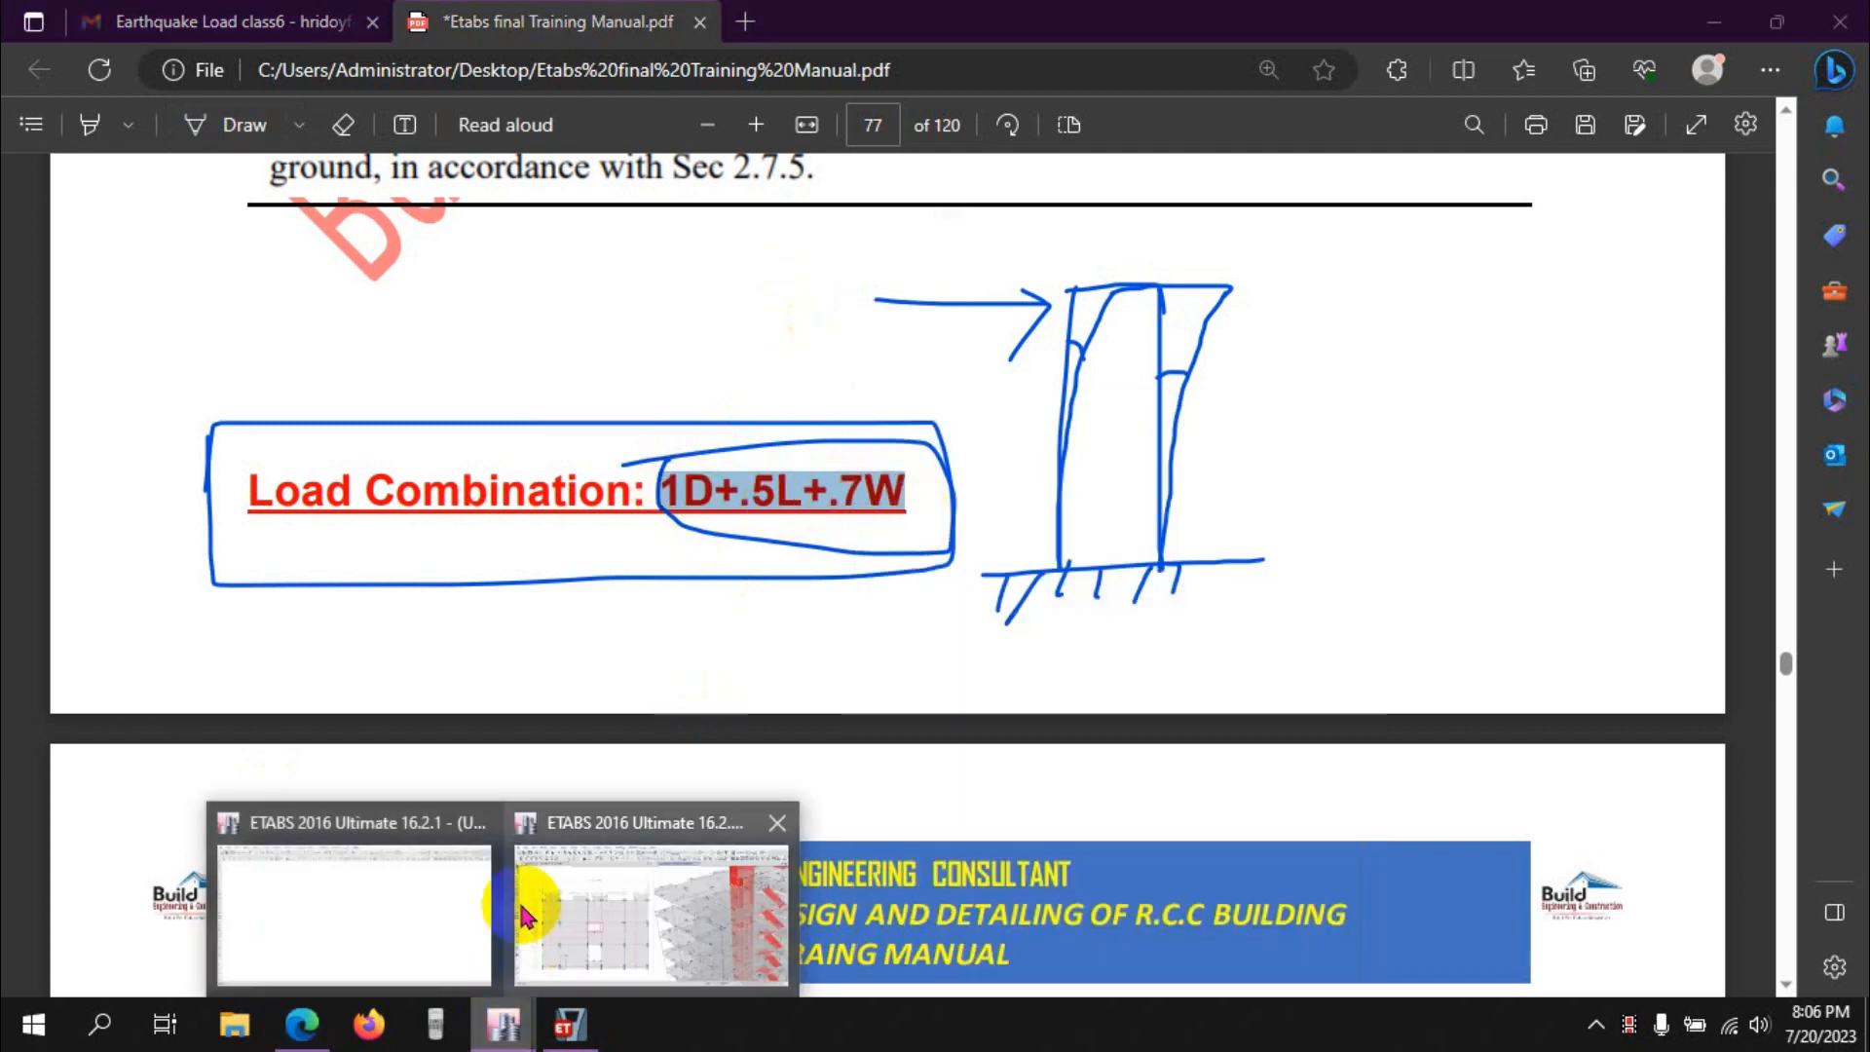
left_click(535, 886)
left_click(1114, 390)
double_click(1023, 282)
right_click(1150, 283)
left_click(1194, 397)
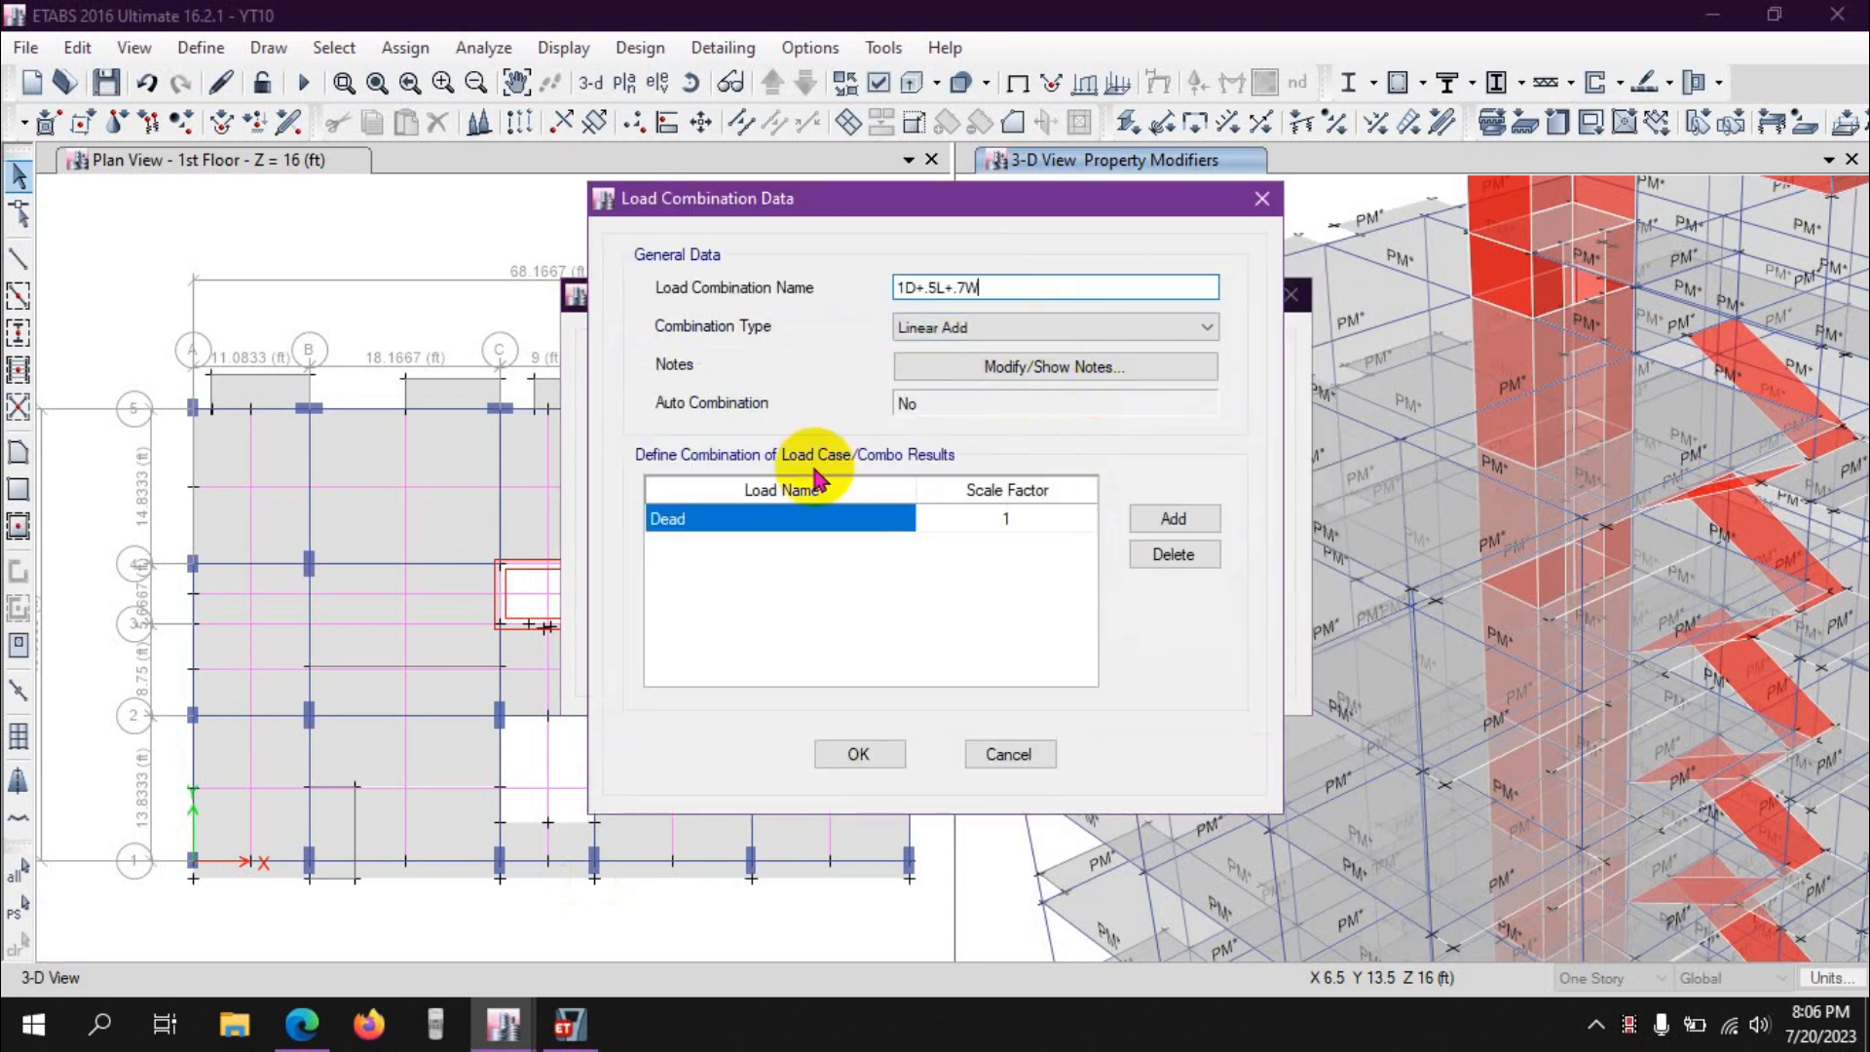
Include the Dead, FF and PW load cases as the first three entries of the combination
left_click(801, 517)
left_click(804, 519)
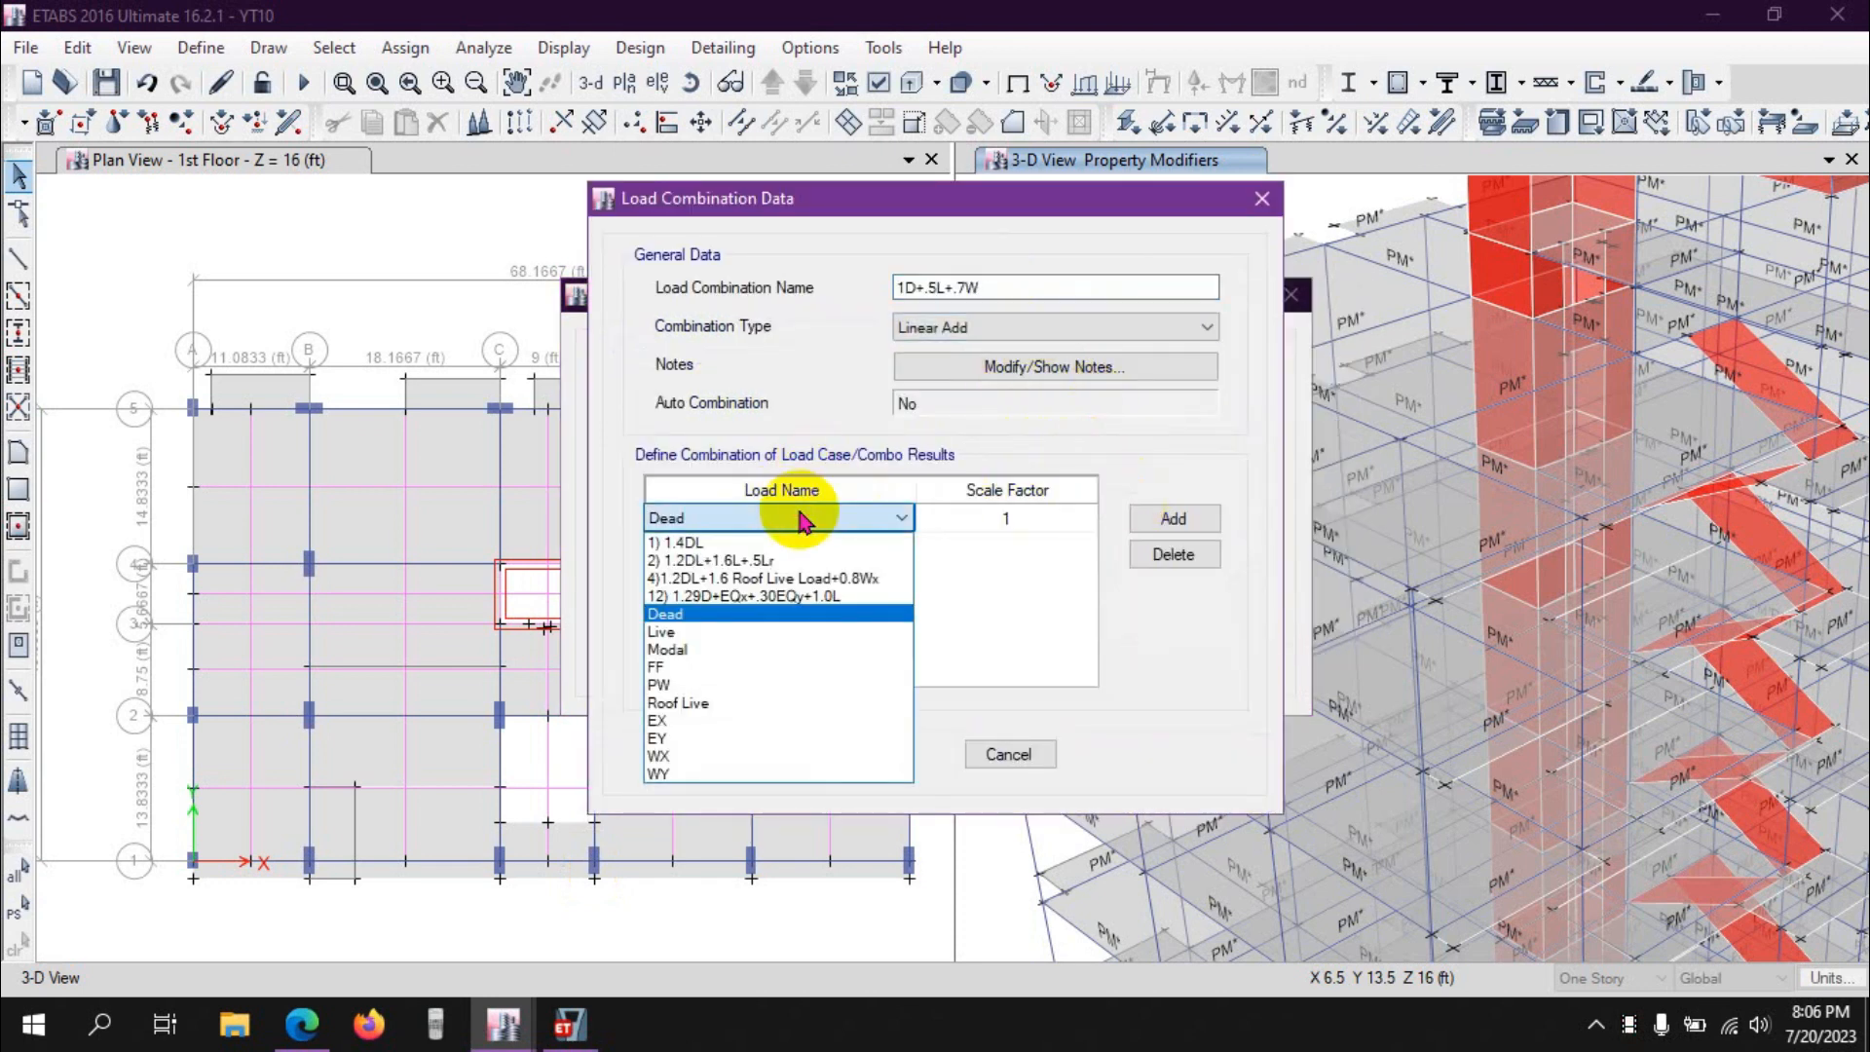
left_click(712, 621)
left_click(1173, 518)
left_click(804, 547)
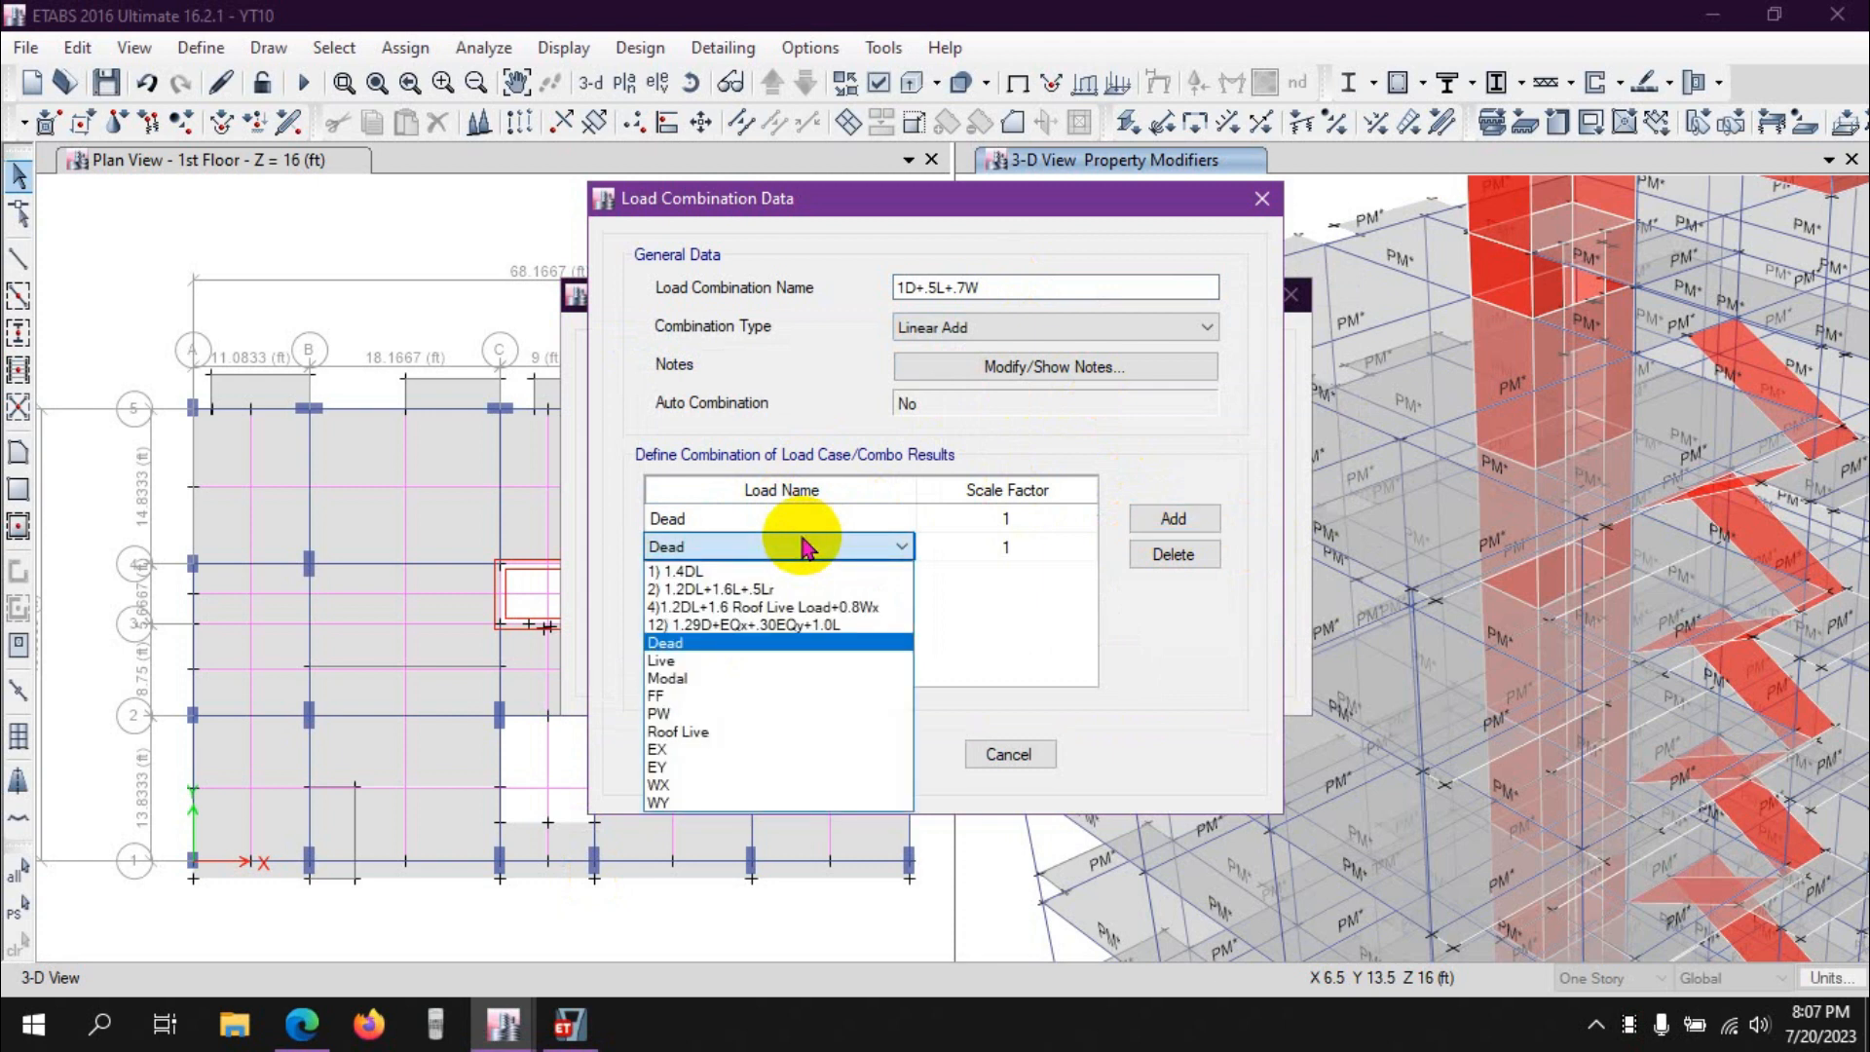
left_click(718, 695)
left_click(1172, 518)
left_click(750, 582)
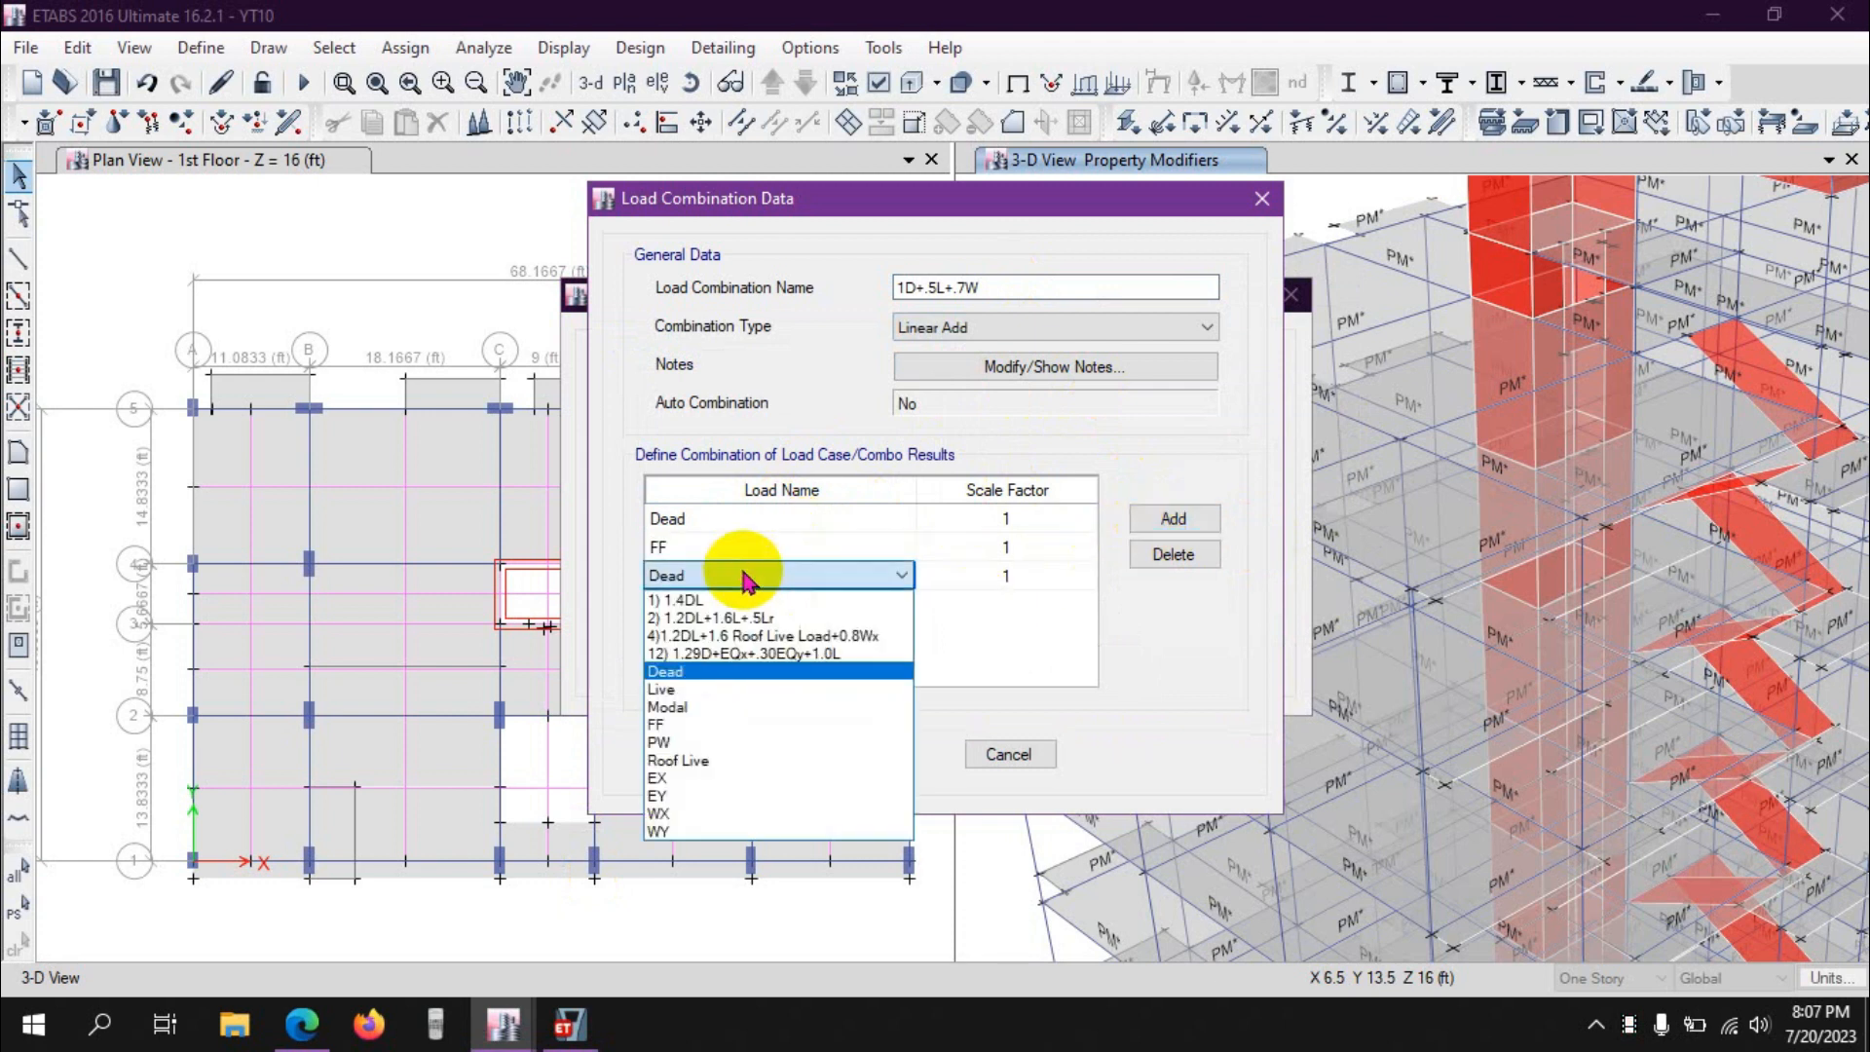
left_click(681, 735)
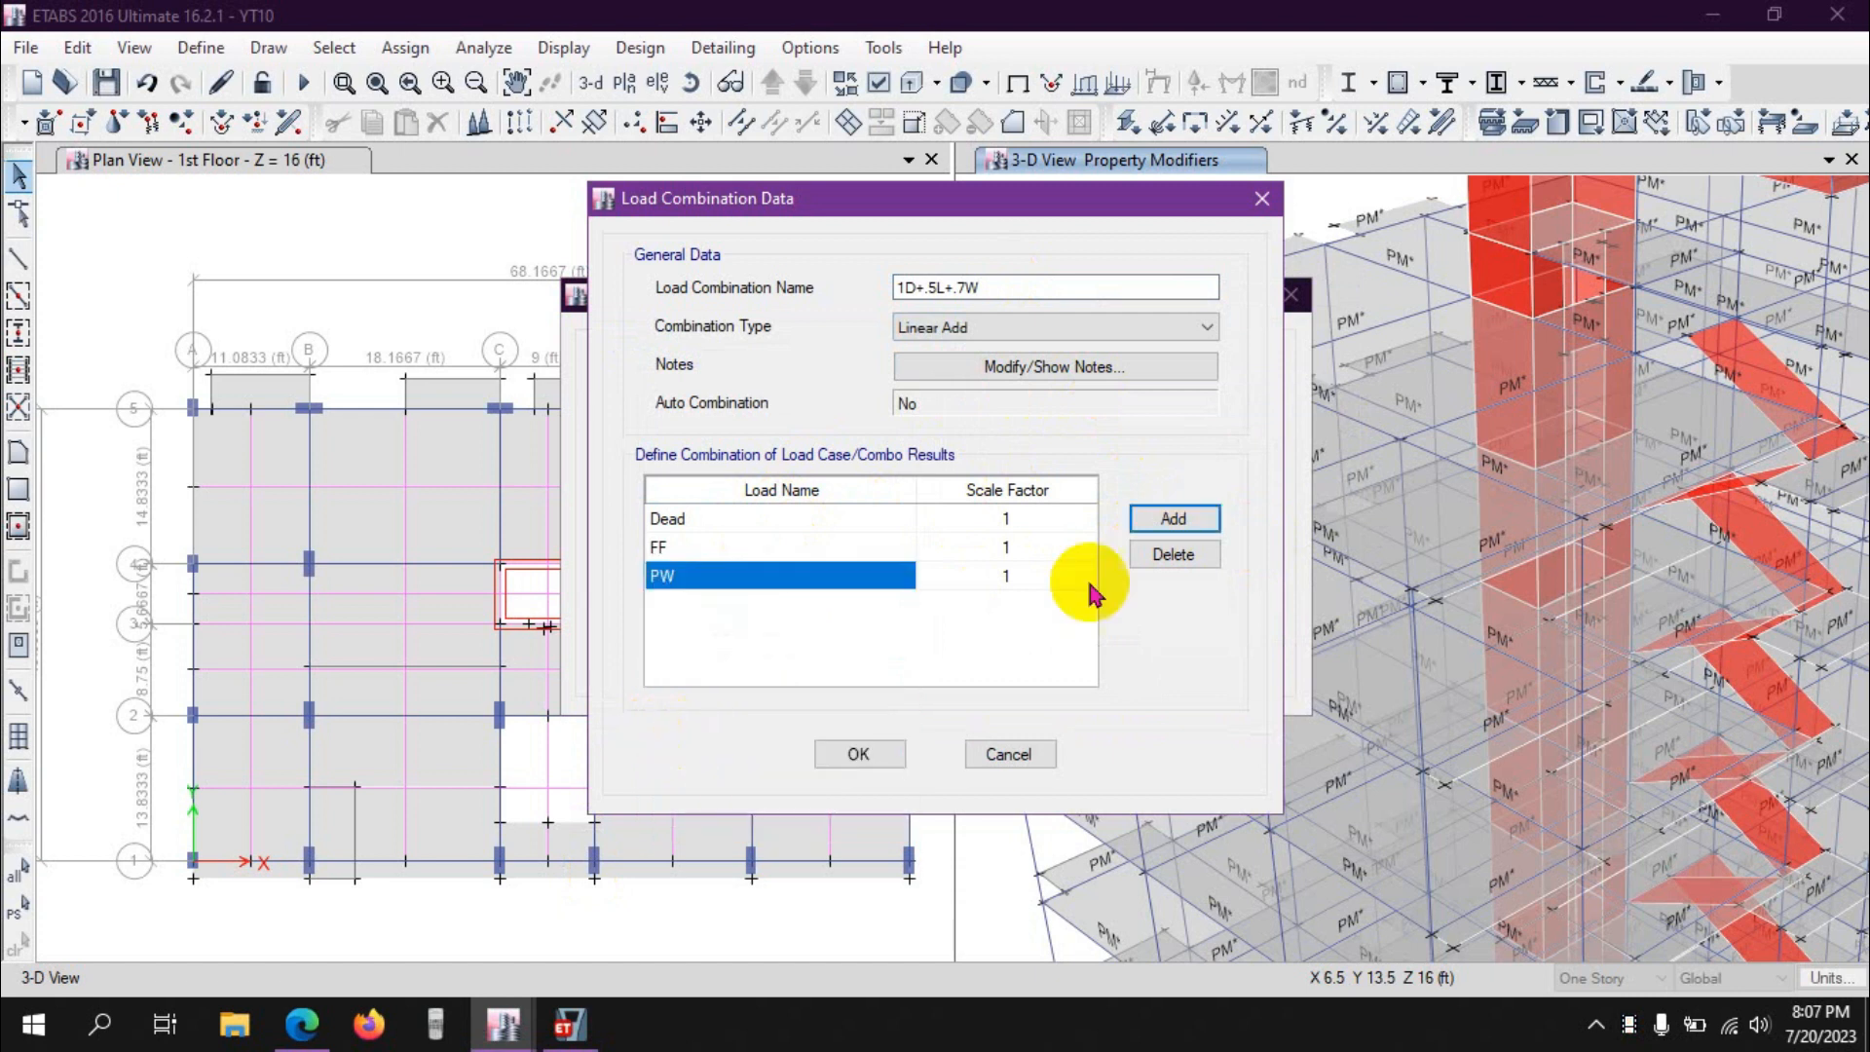
Add the Live, Roof Live and WX load cases to the combination
left_click(1187, 524)
left_click(710, 602)
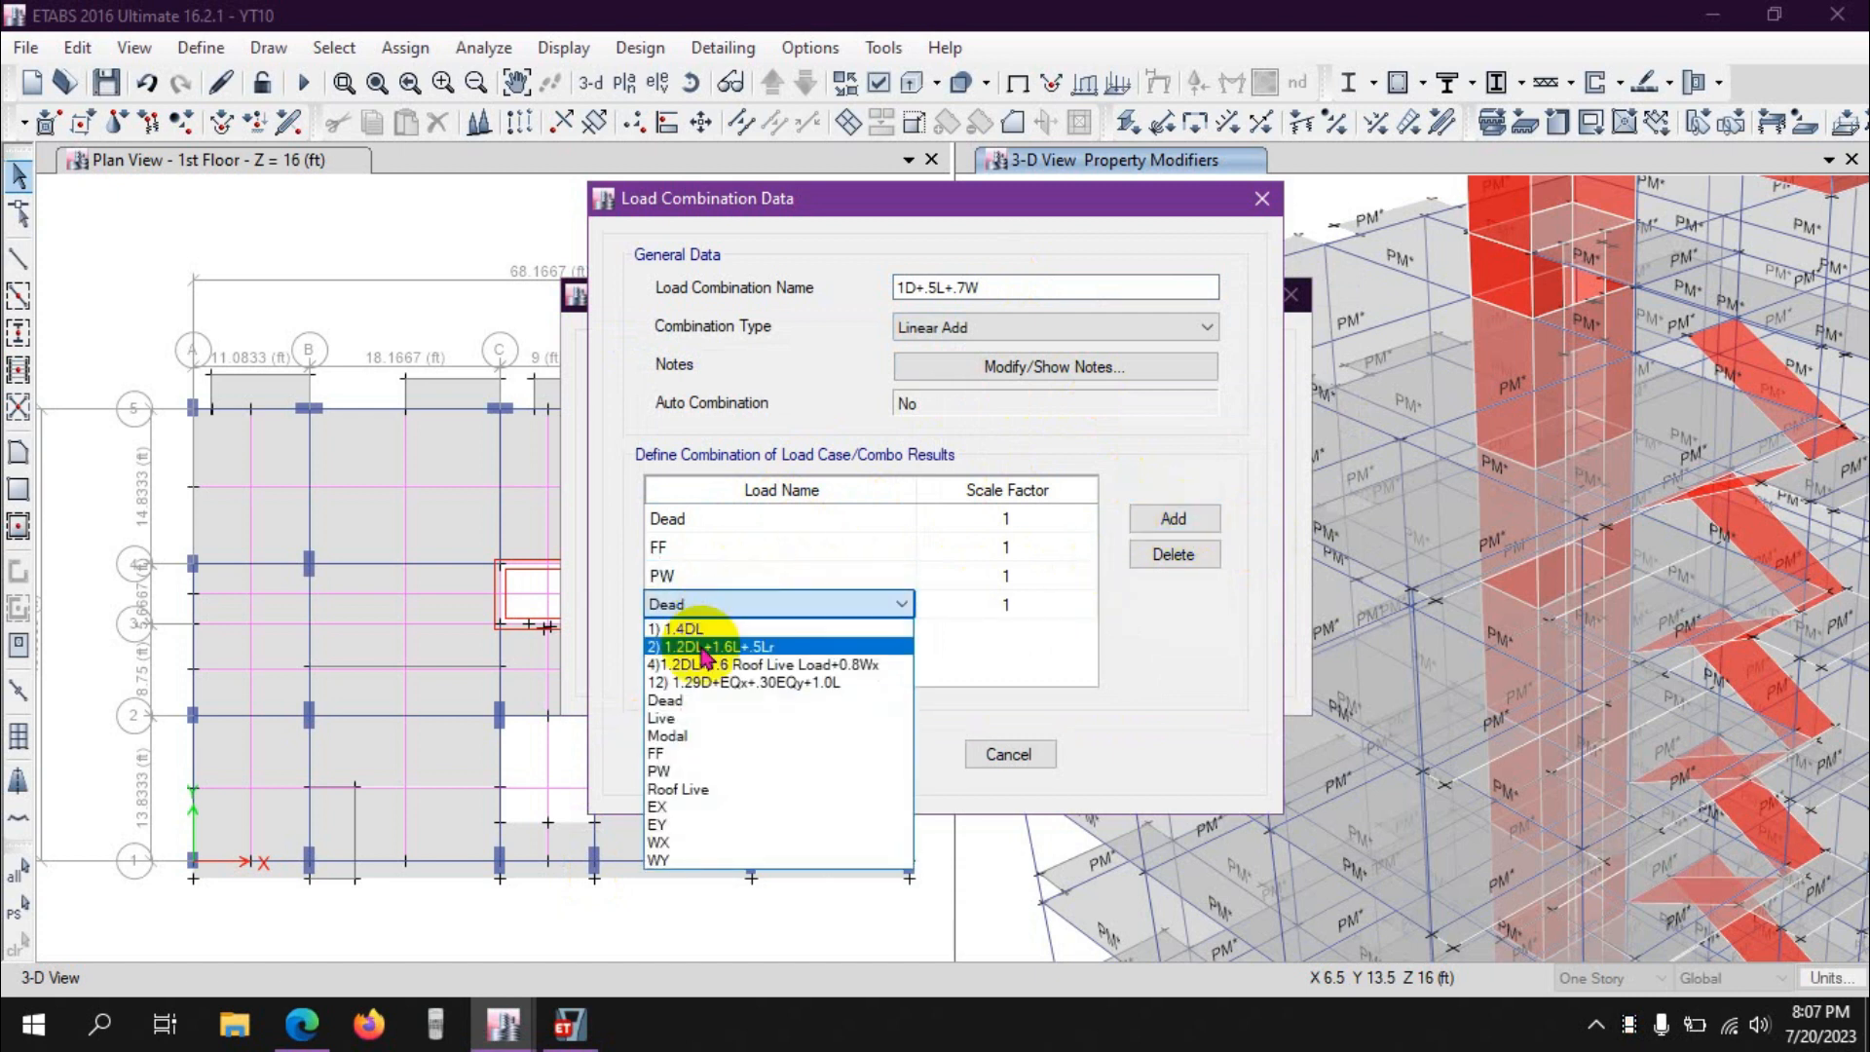
left_click(682, 719)
left_click(1208, 516)
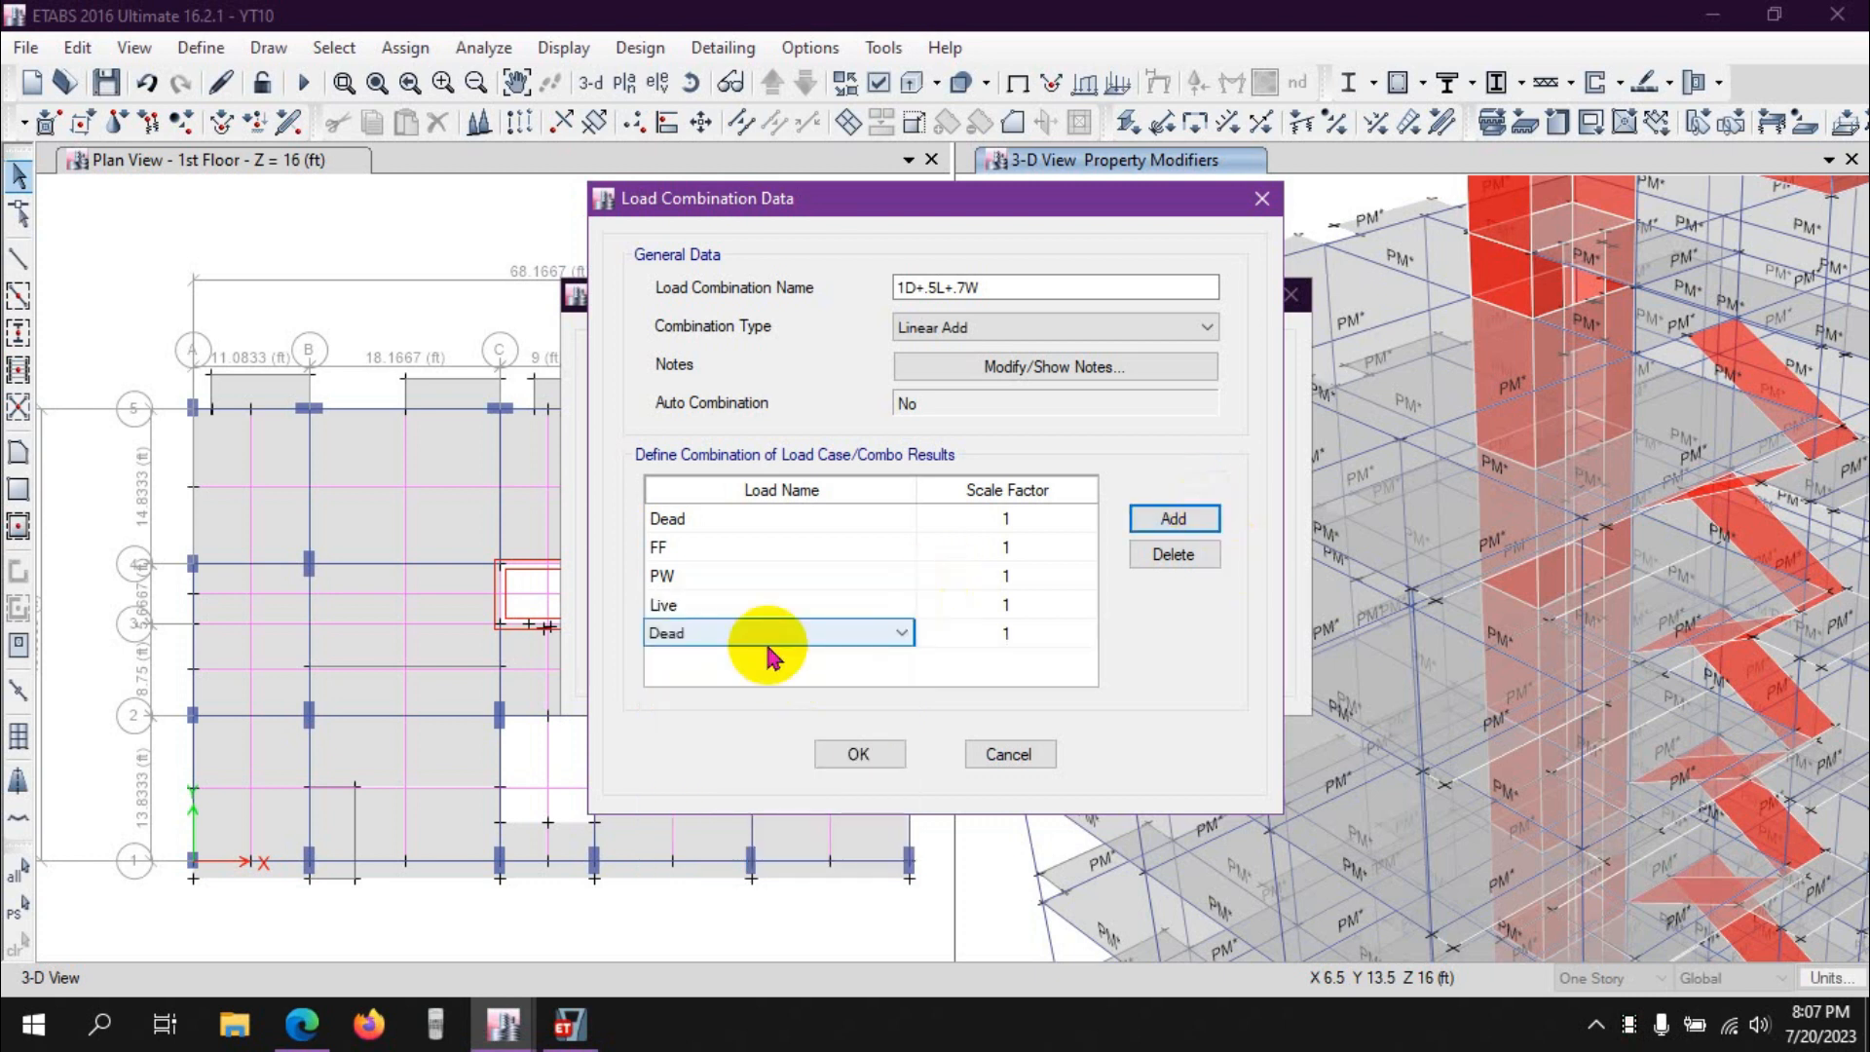
left_click(740, 631)
left_click(763, 805)
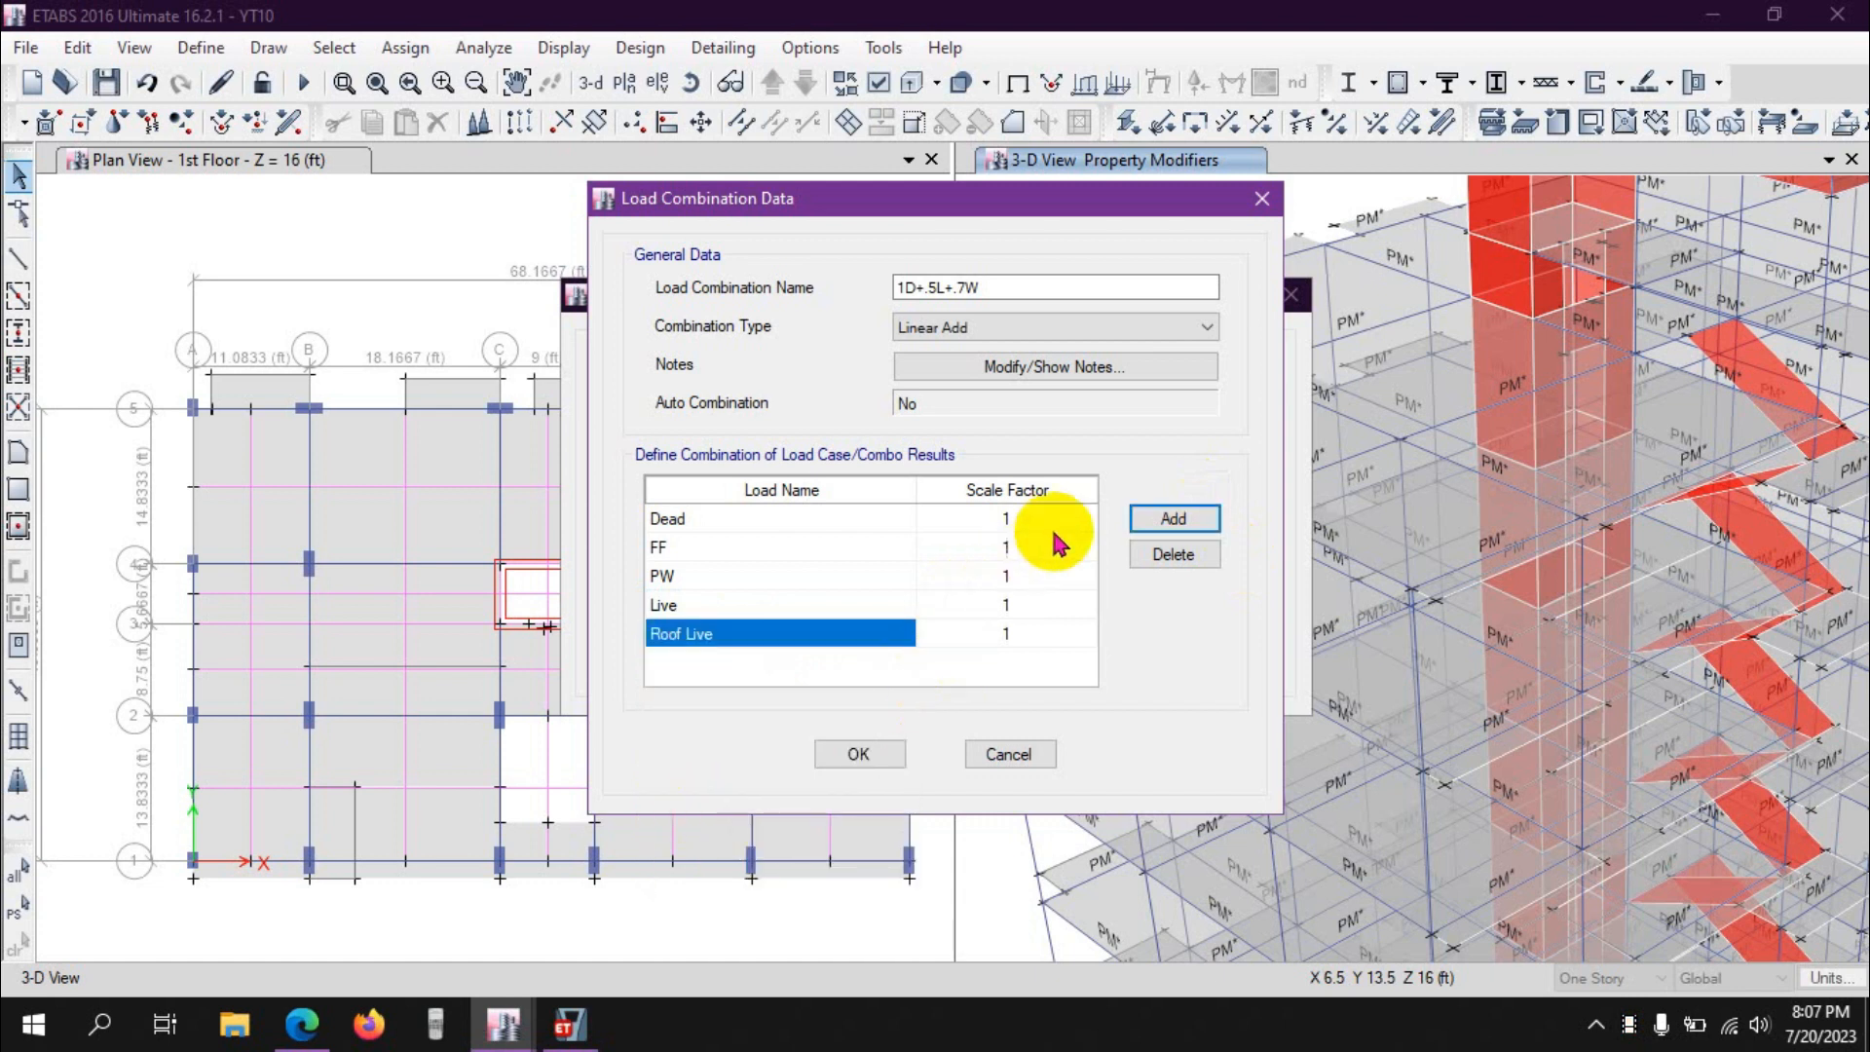
left_click(1169, 516)
left_click(743, 663)
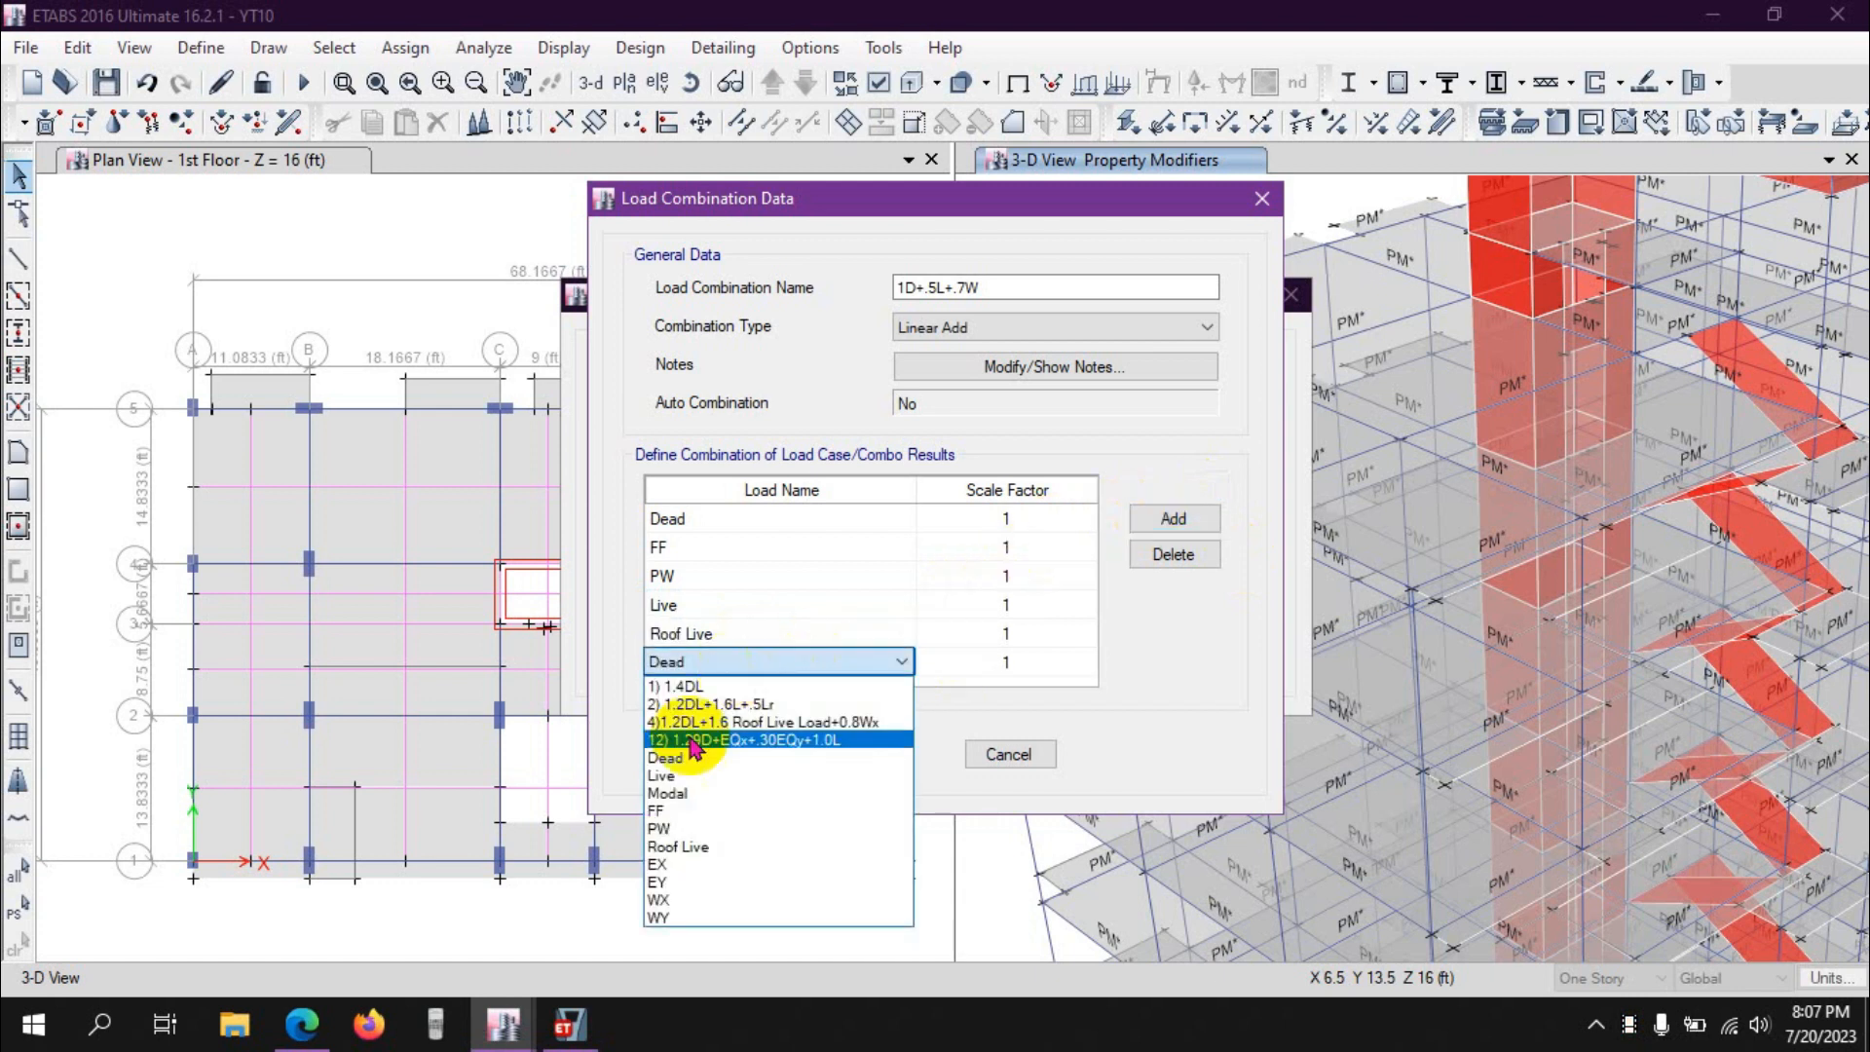
left_click(695, 901)
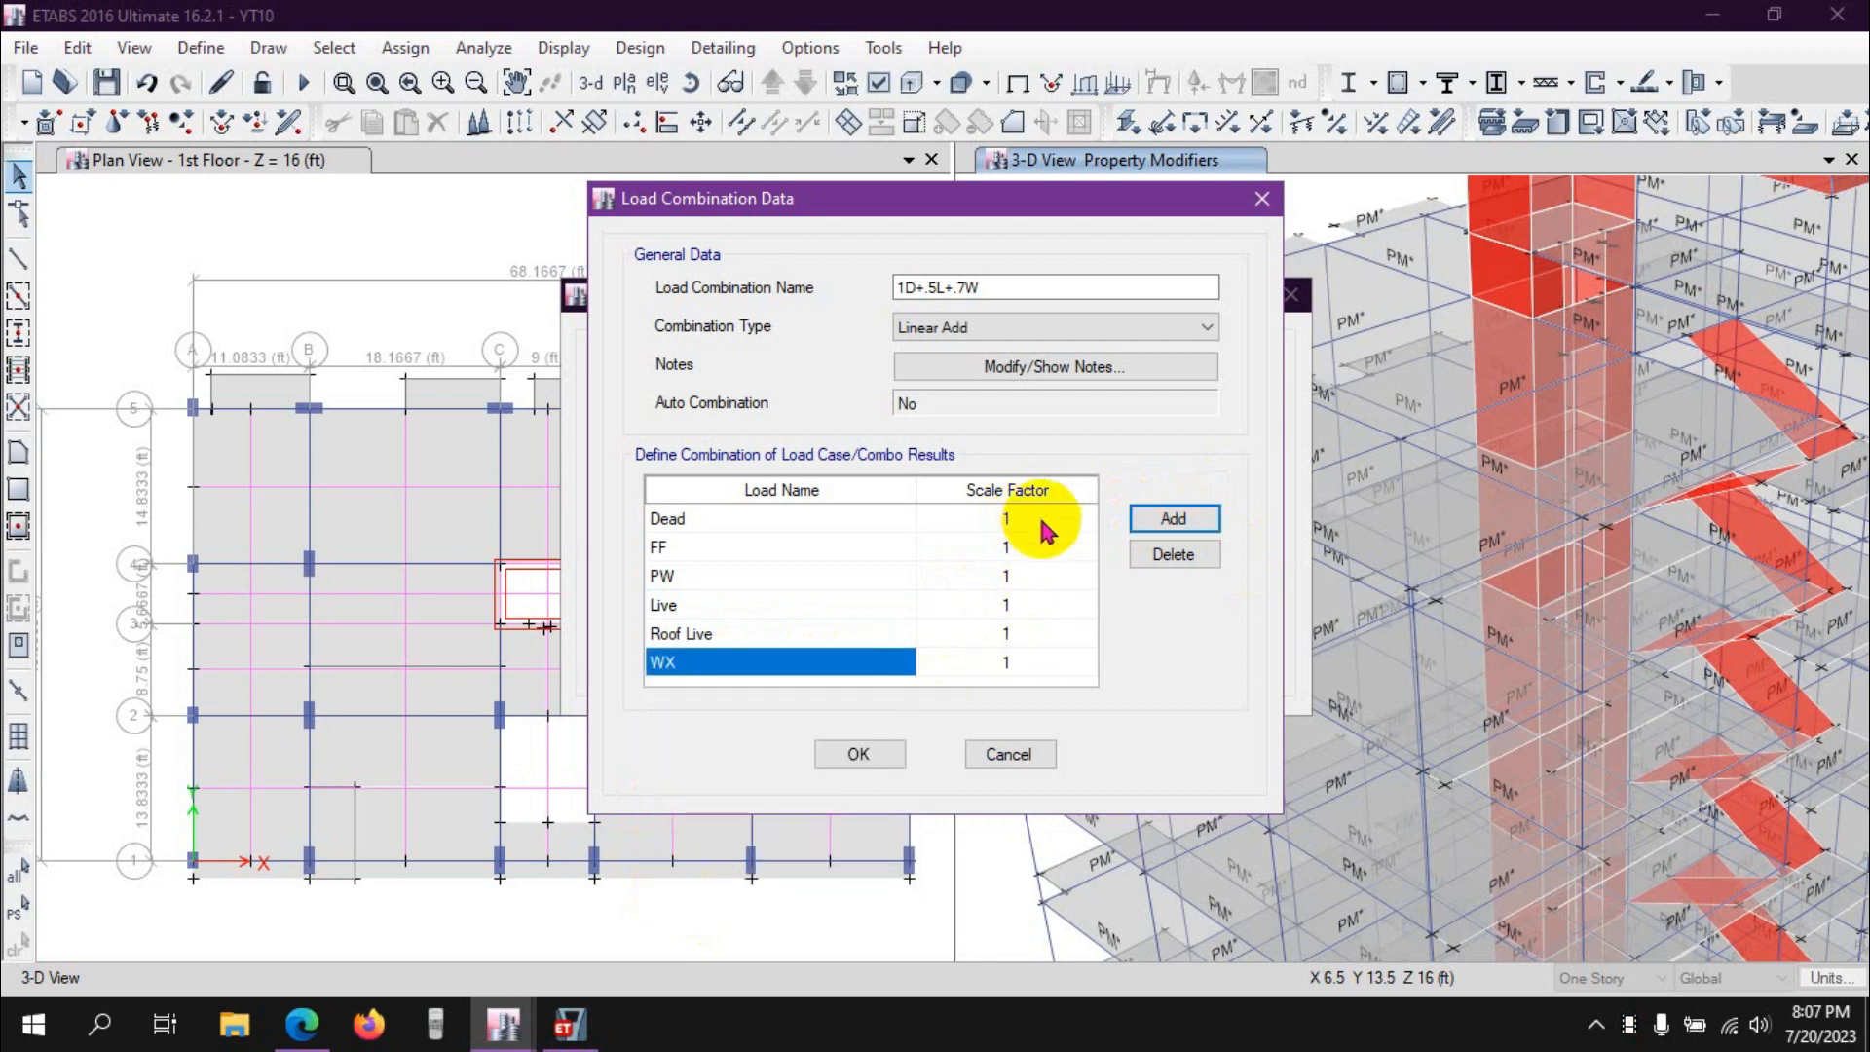
Set the scale factors to .5 for Live, .5 for Roof Live and .7 for WX
left_click(1023, 546)
left_click(1023, 576)
left_click(1026, 604)
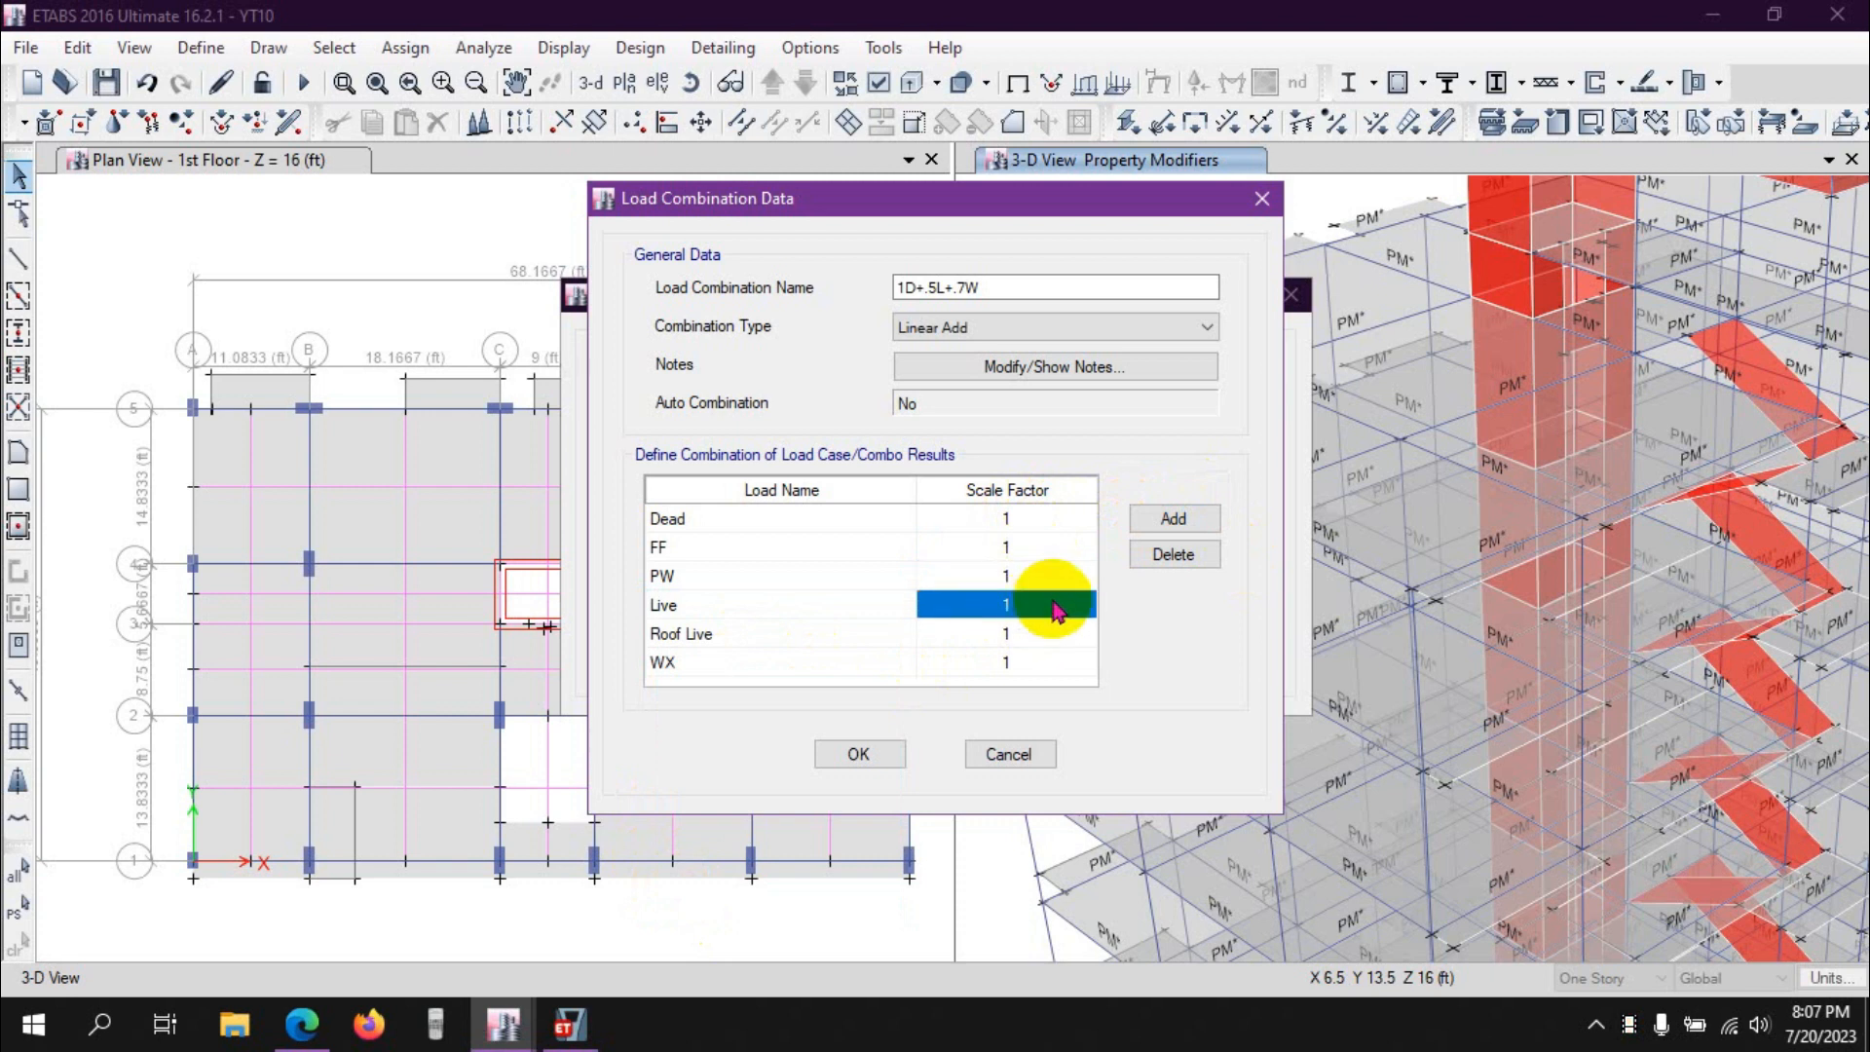
left_click(1057, 611)
type(".5")
left_click(1057, 631)
left_click(1046, 631)
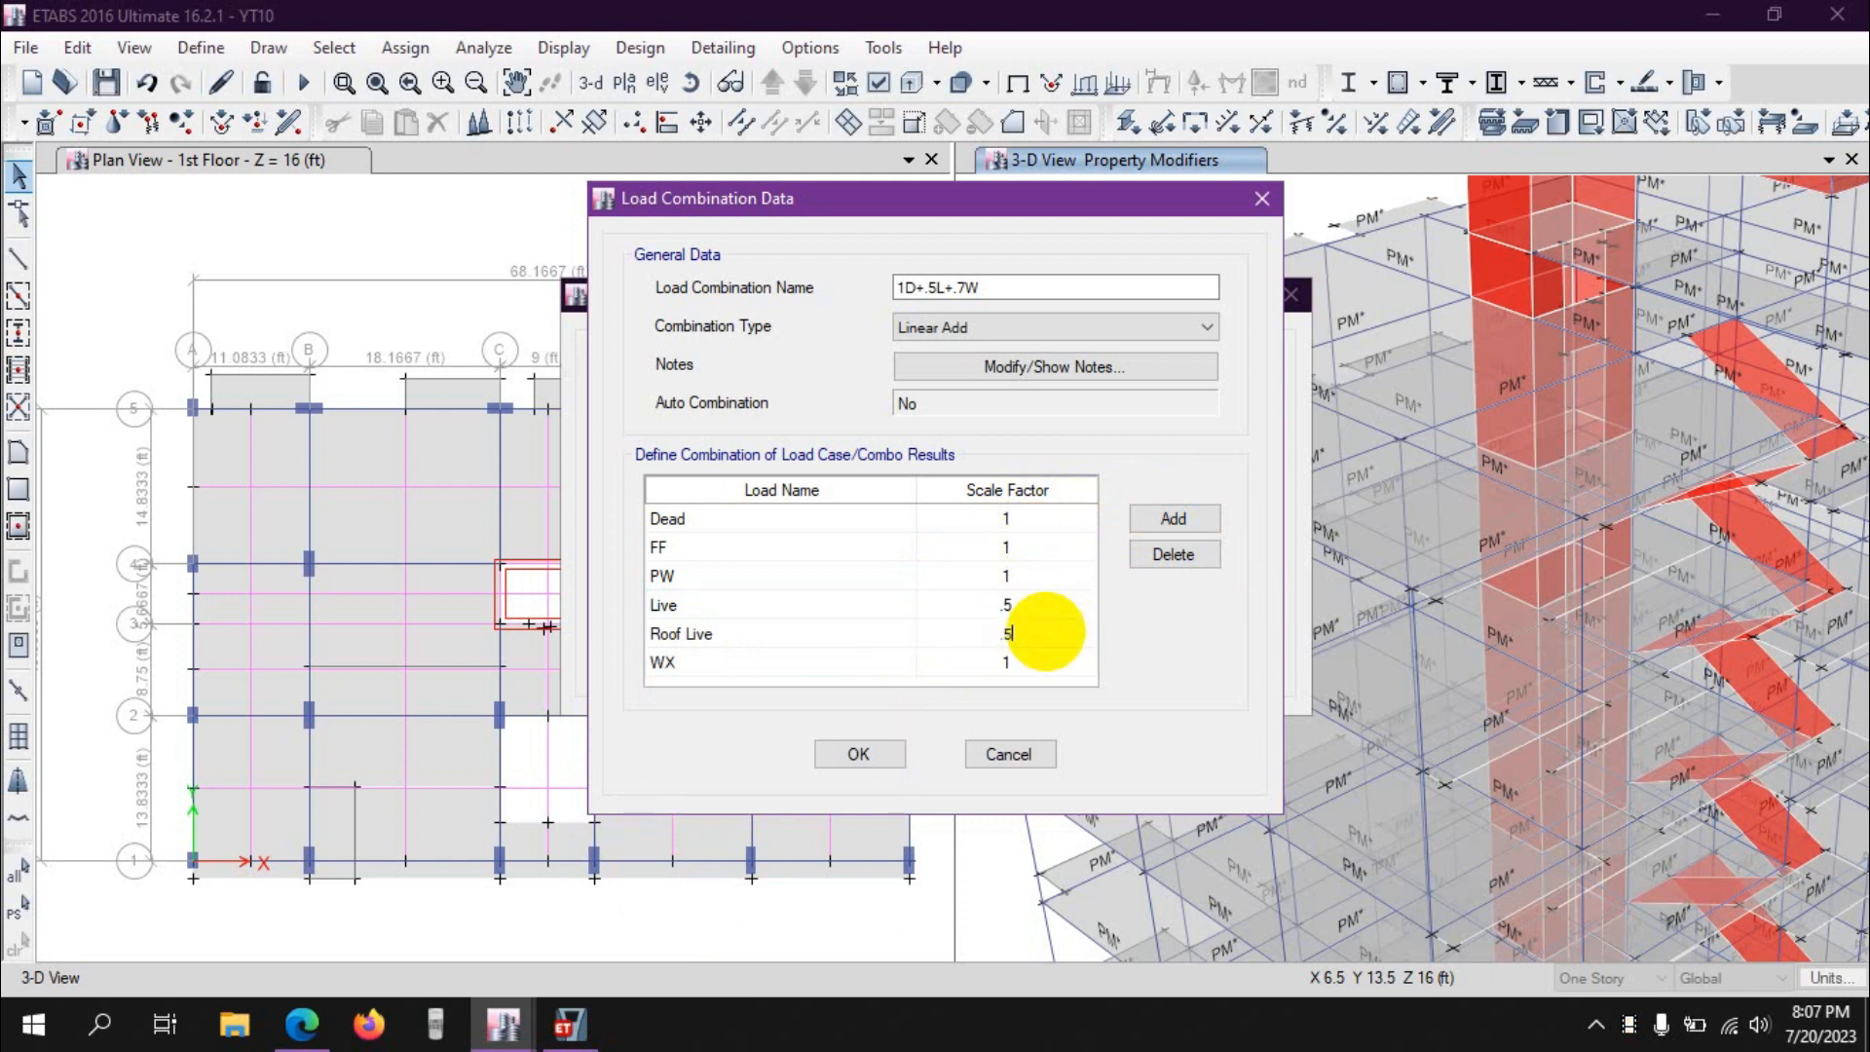
type(".5")
left_click(1050, 659)
left_click(1016, 663)
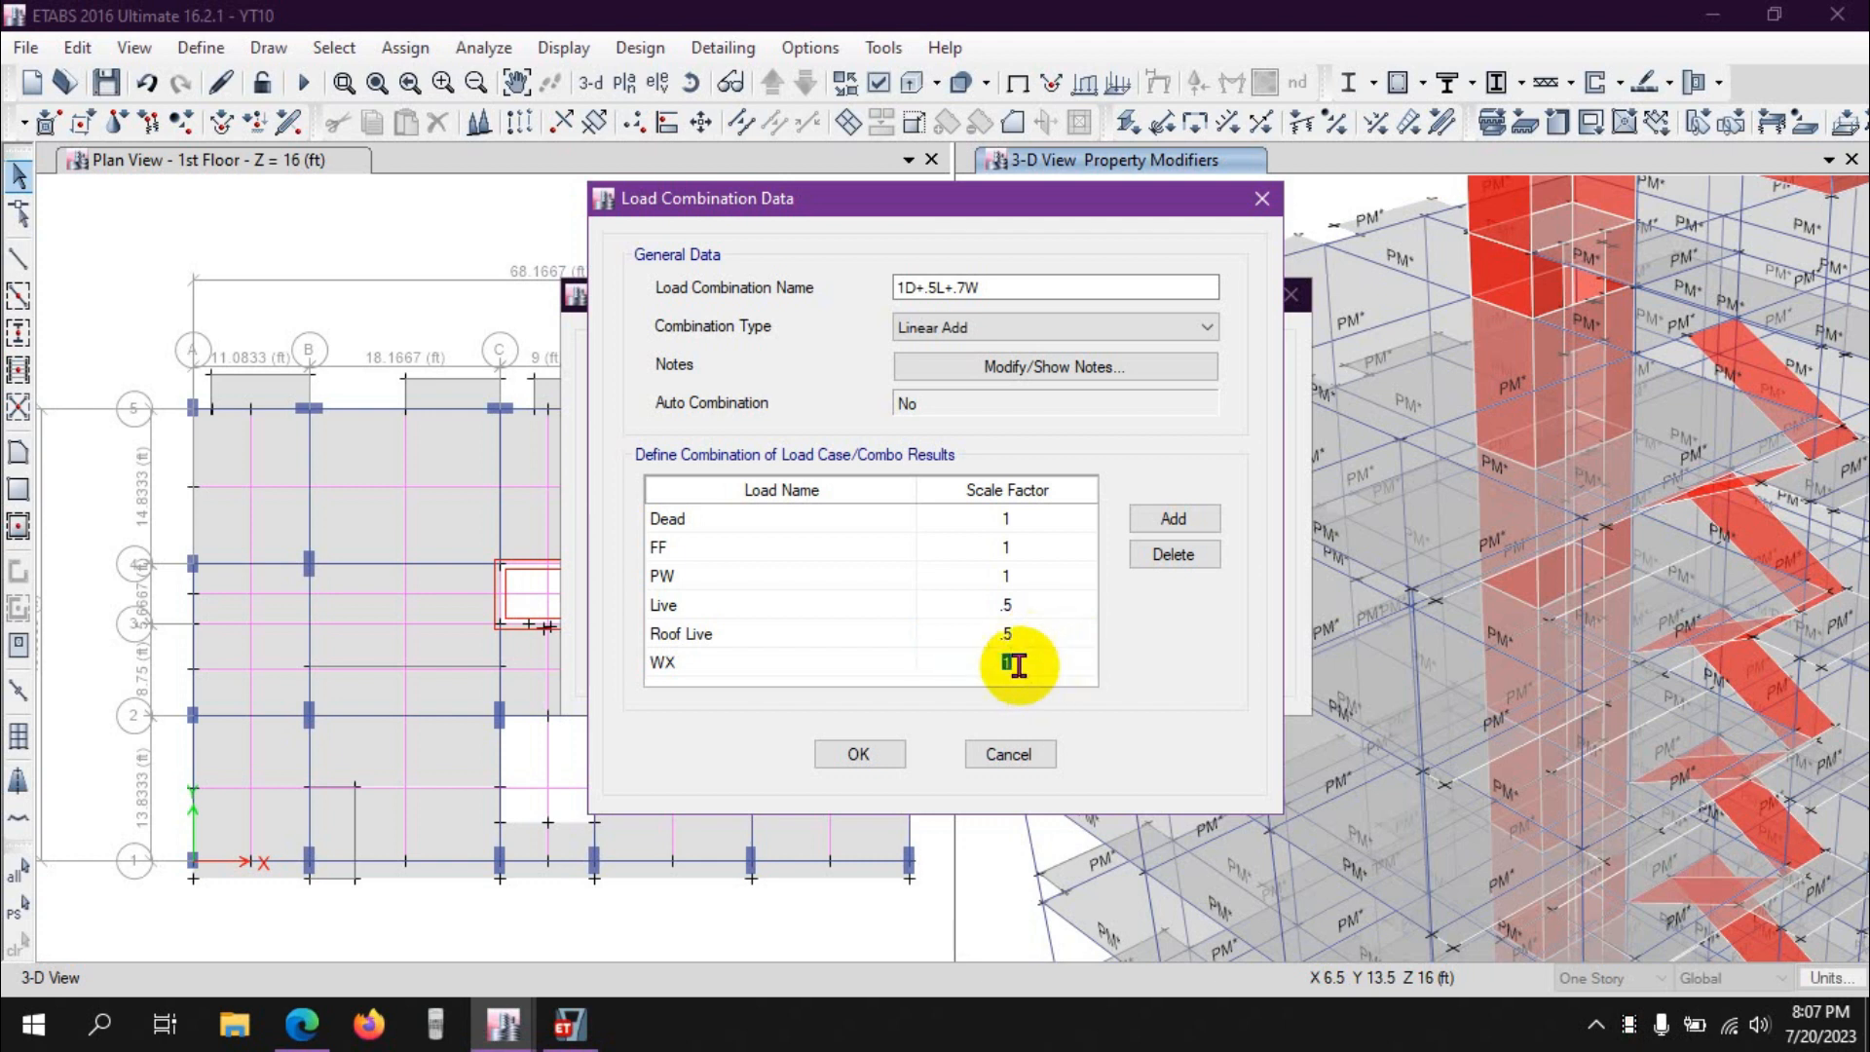
left_click(1035, 635)
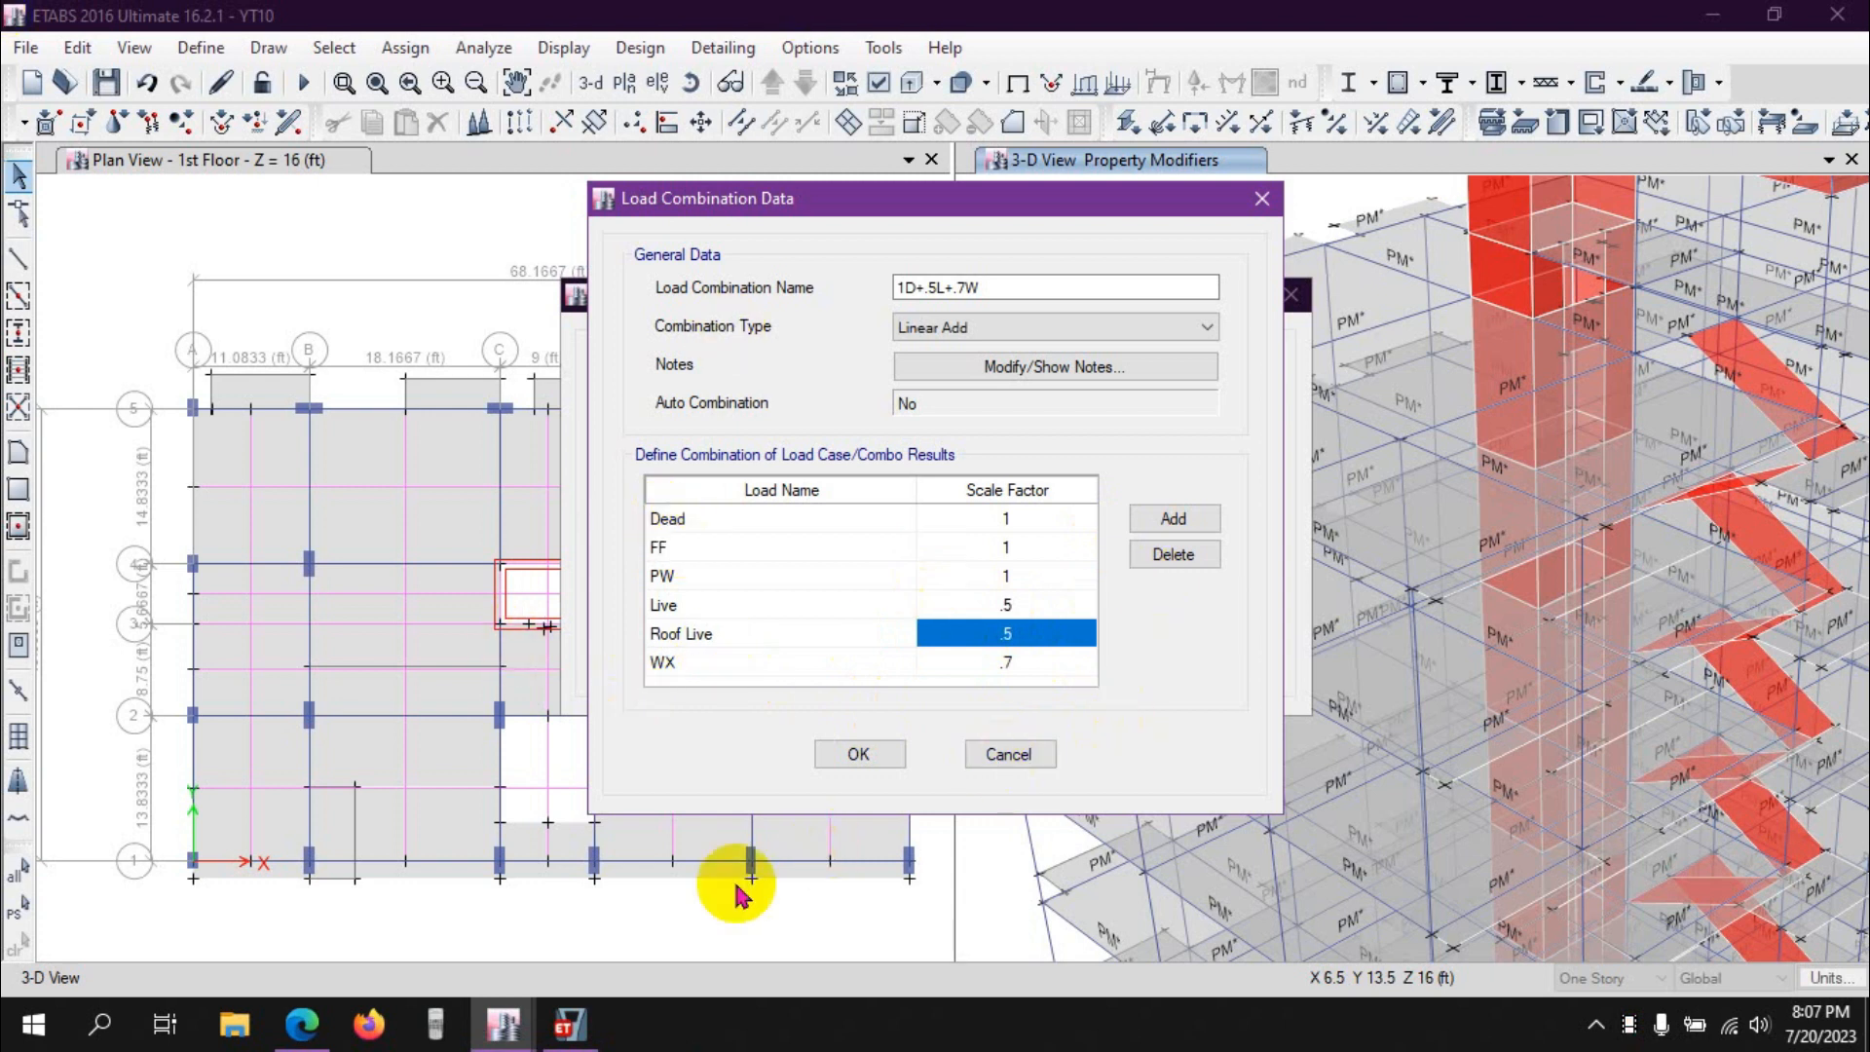
Check the scale factor of each load case in the combination against its name
left_click(1006, 519)
left_click(1009, 522)
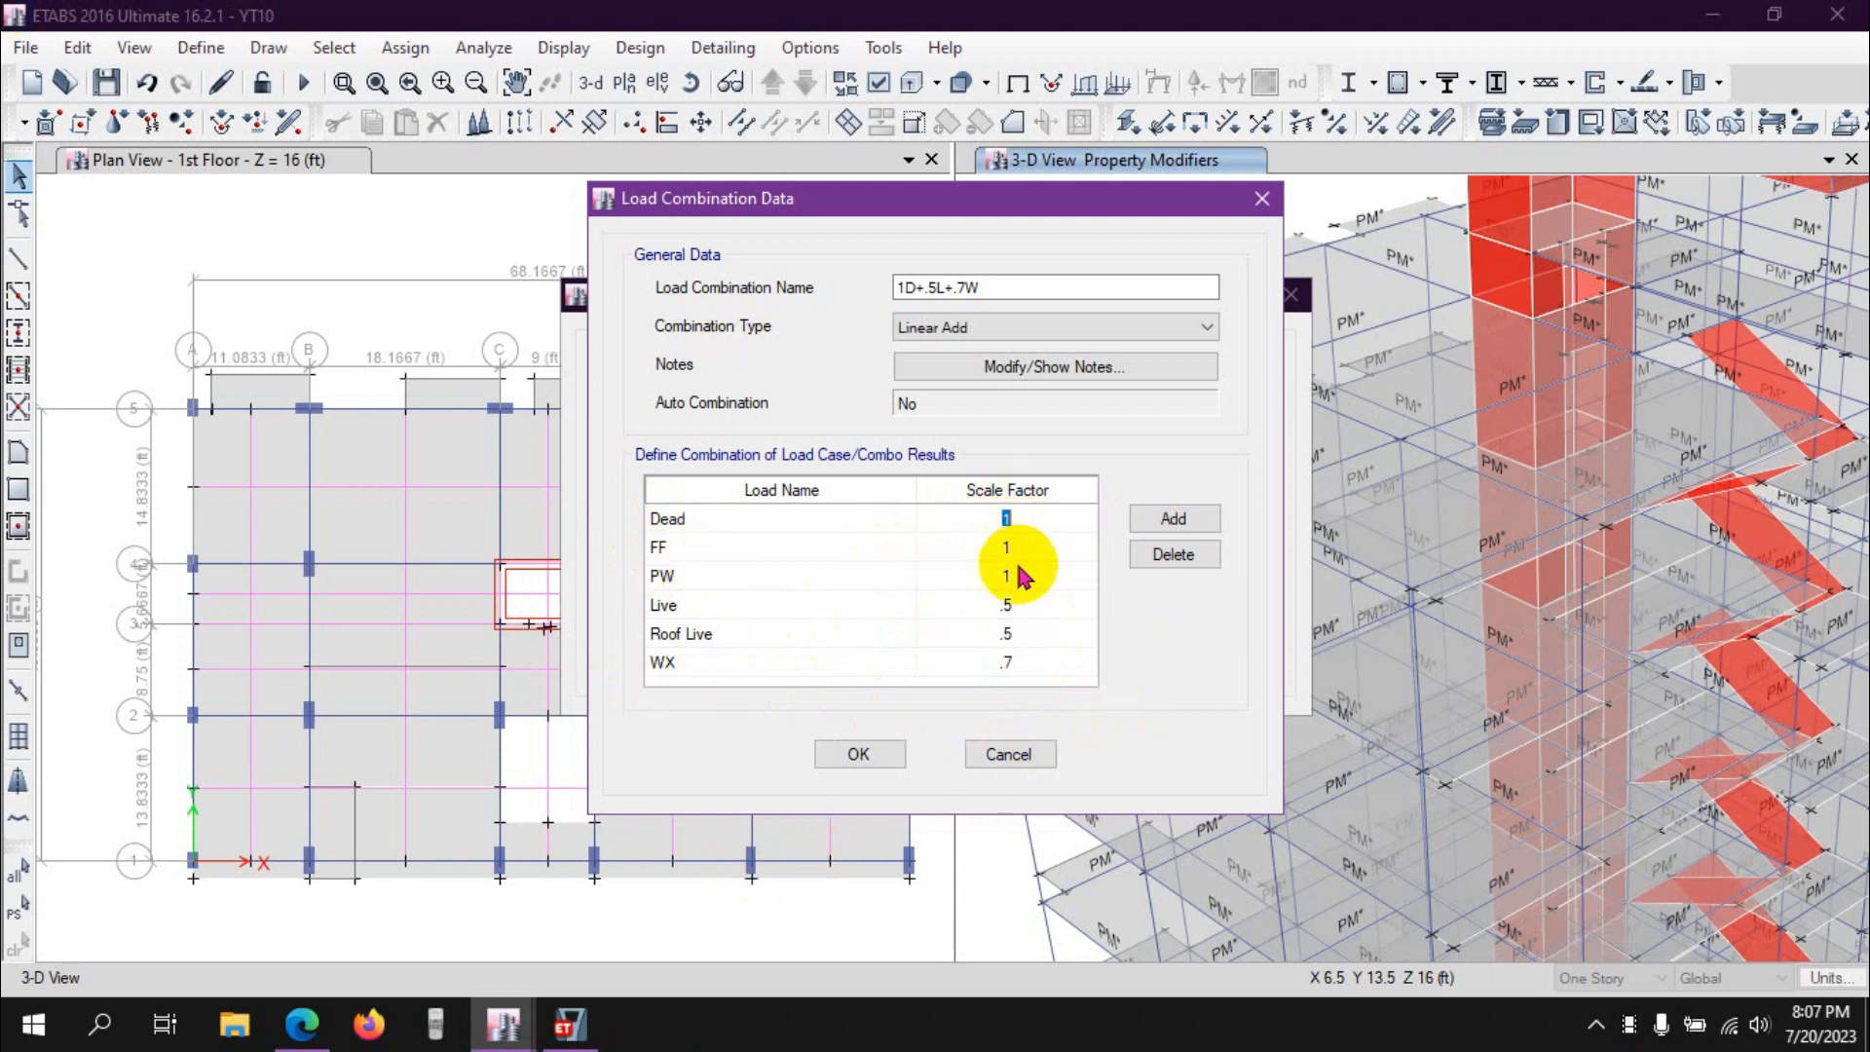
left_click(1016, 537)
left_click(1016, 518)
left_click(1015, 545)
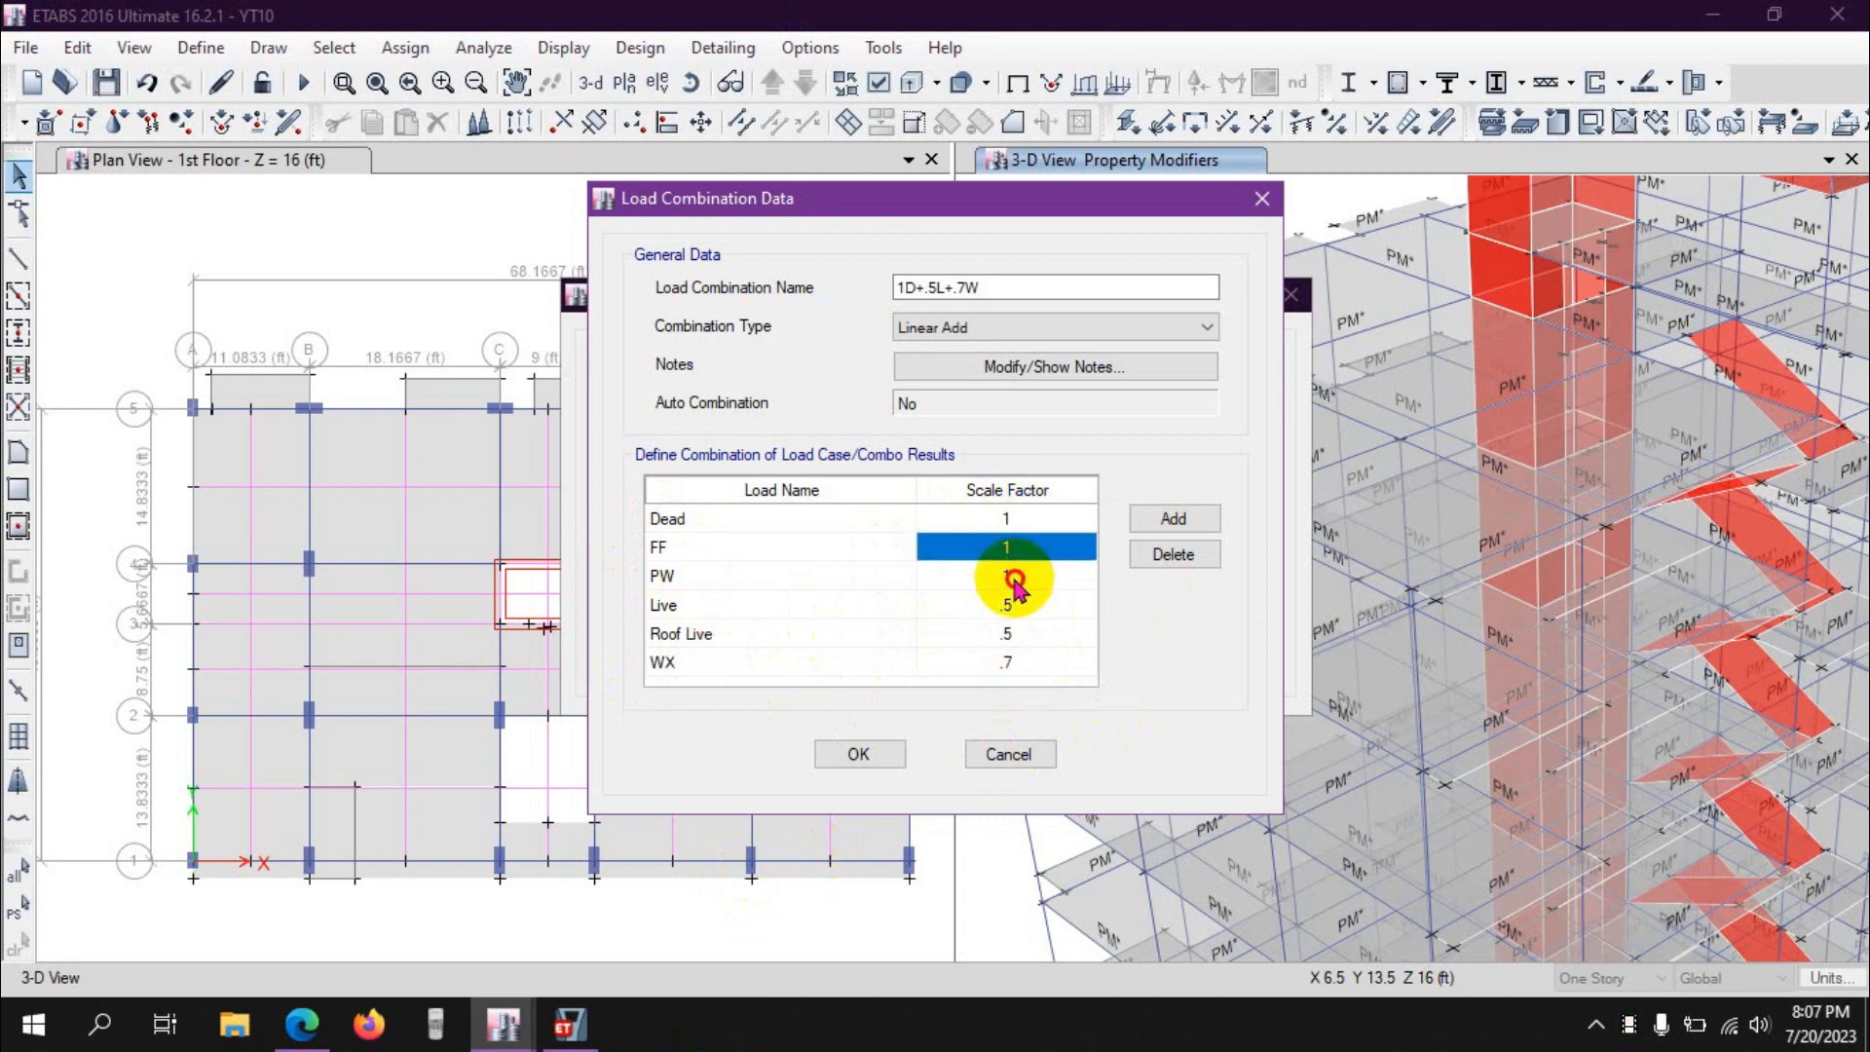
left_click(1013, 579)
left_click(1019, 605)
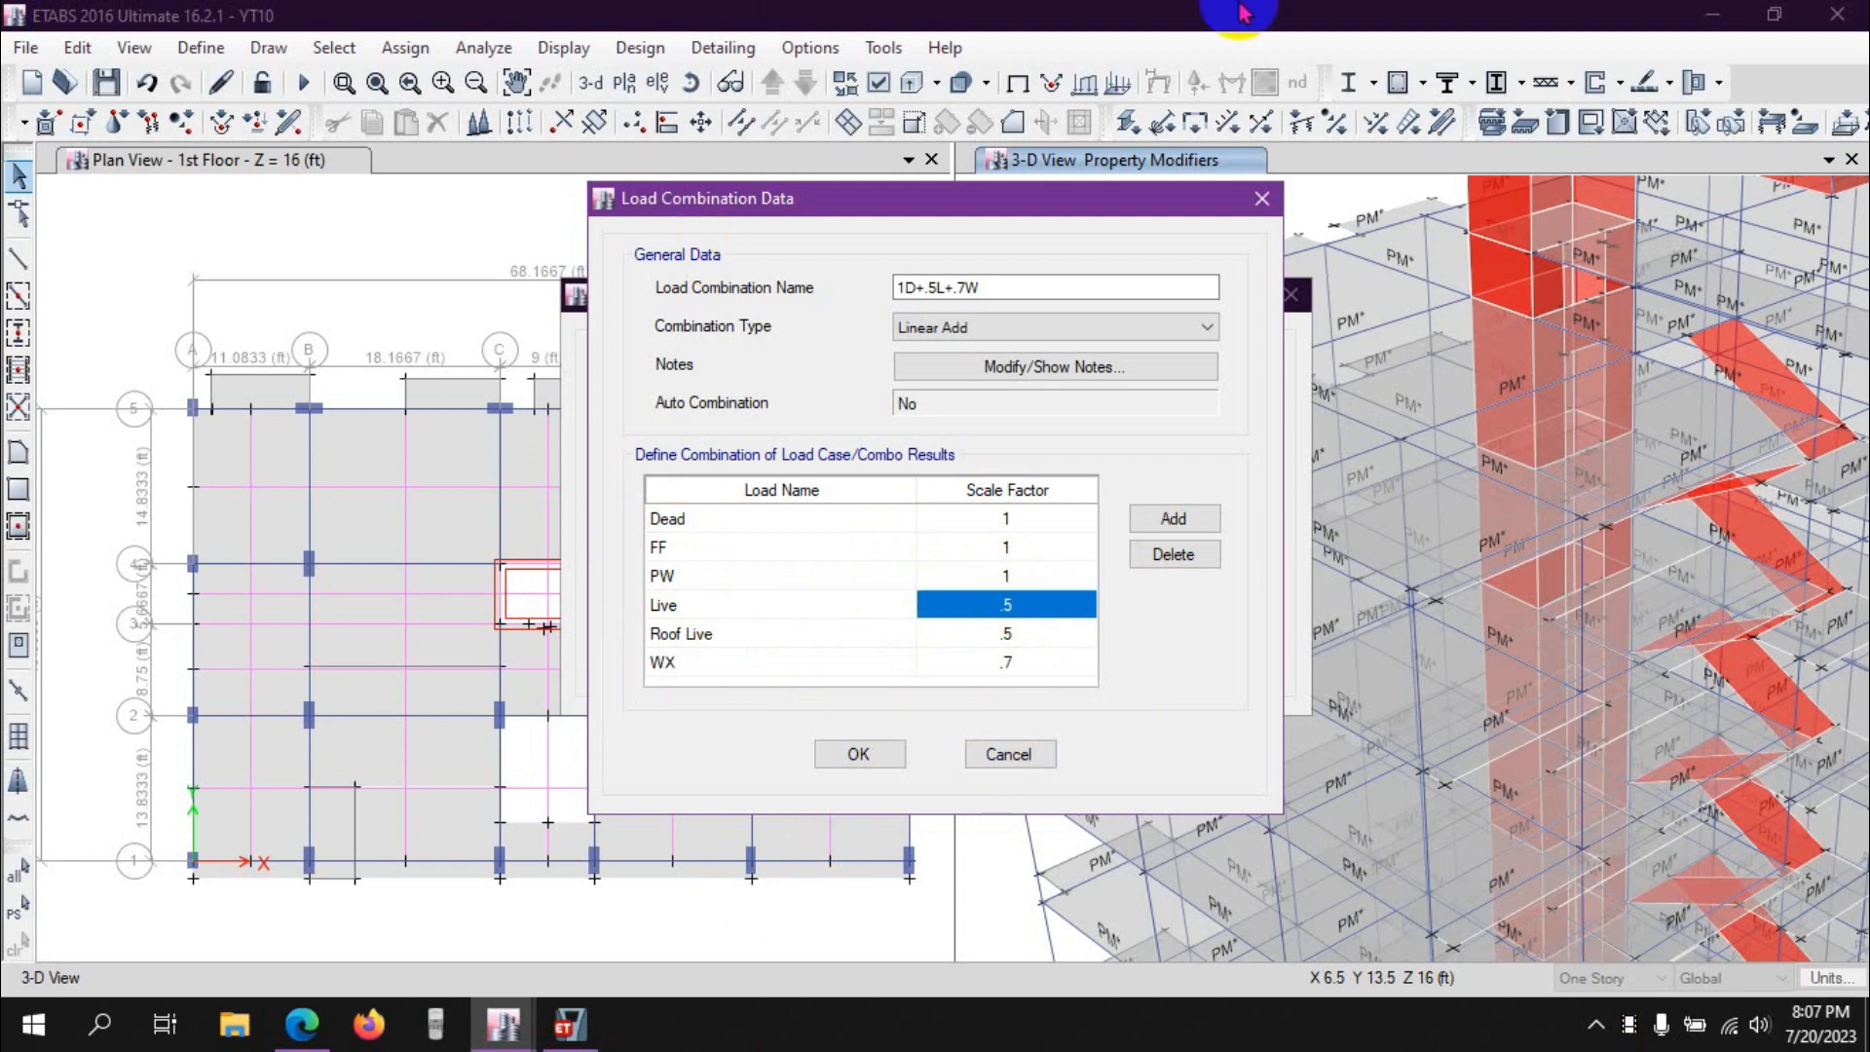
left_click(1076, 528)
left_click(1052, 553)
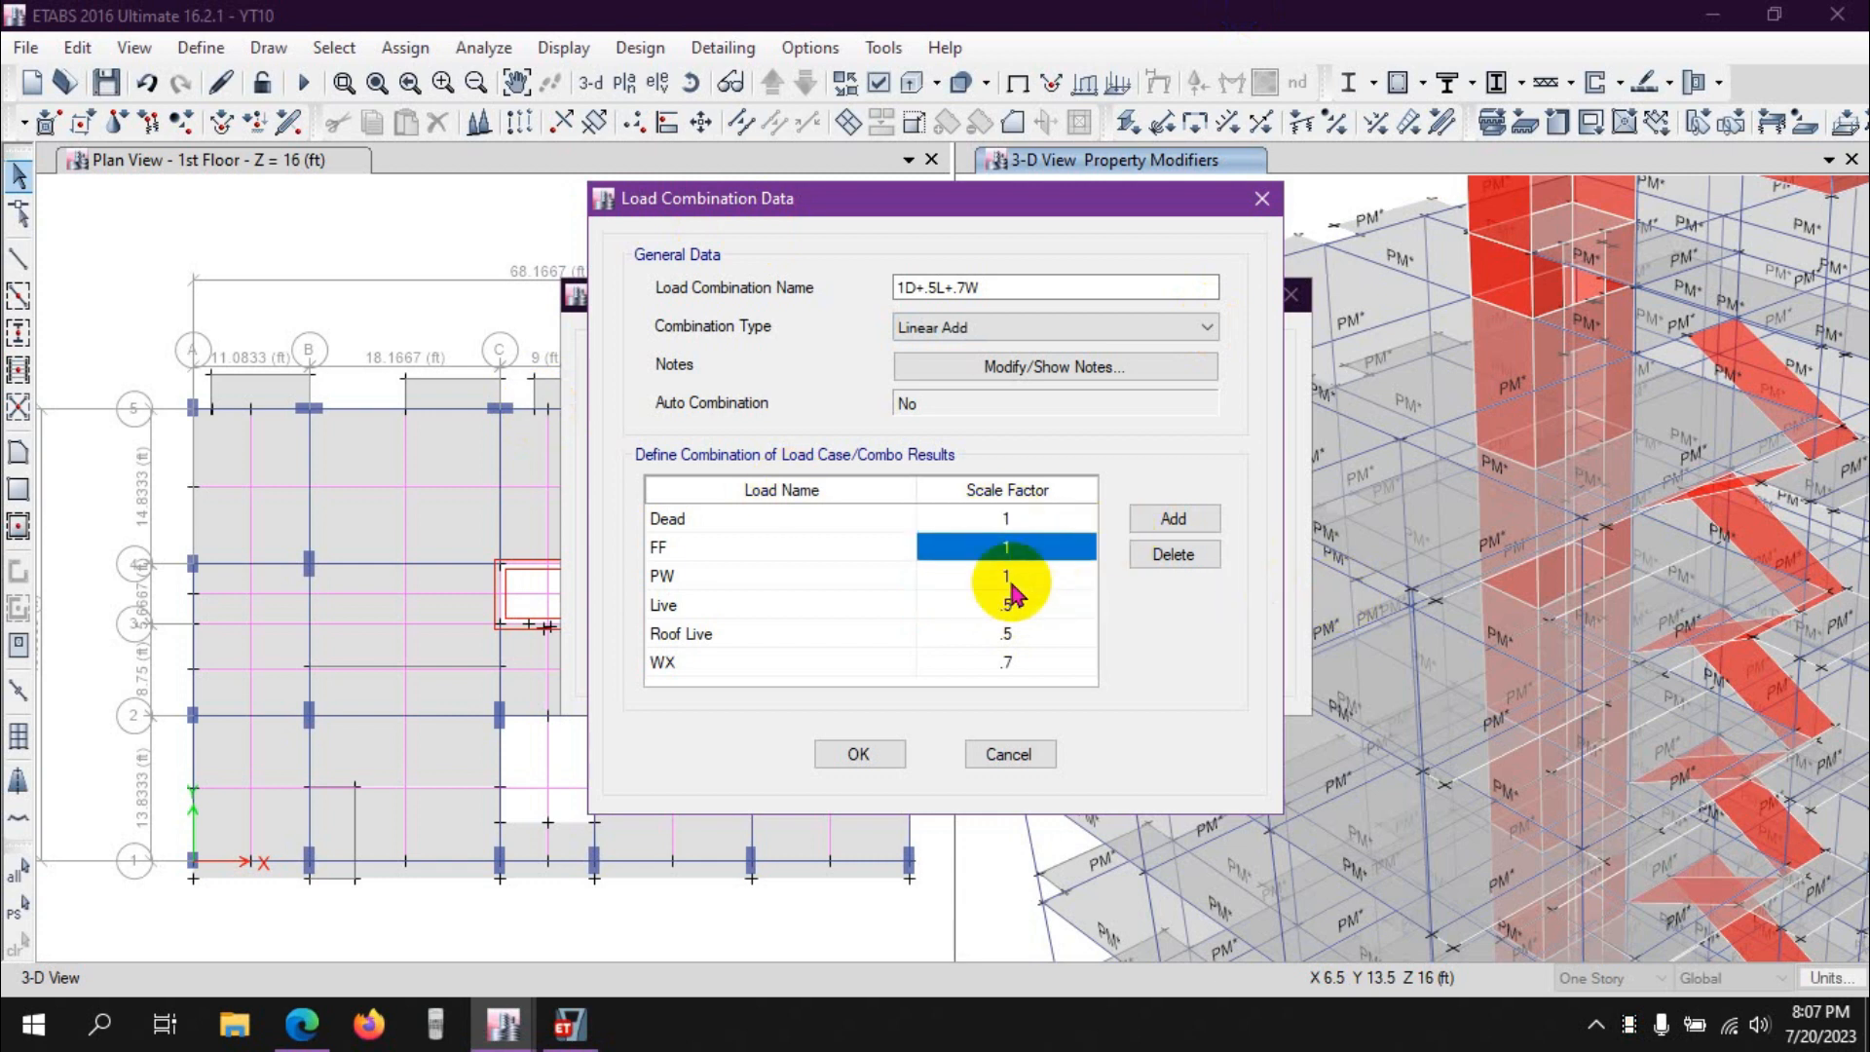
left_click(1014, 631)
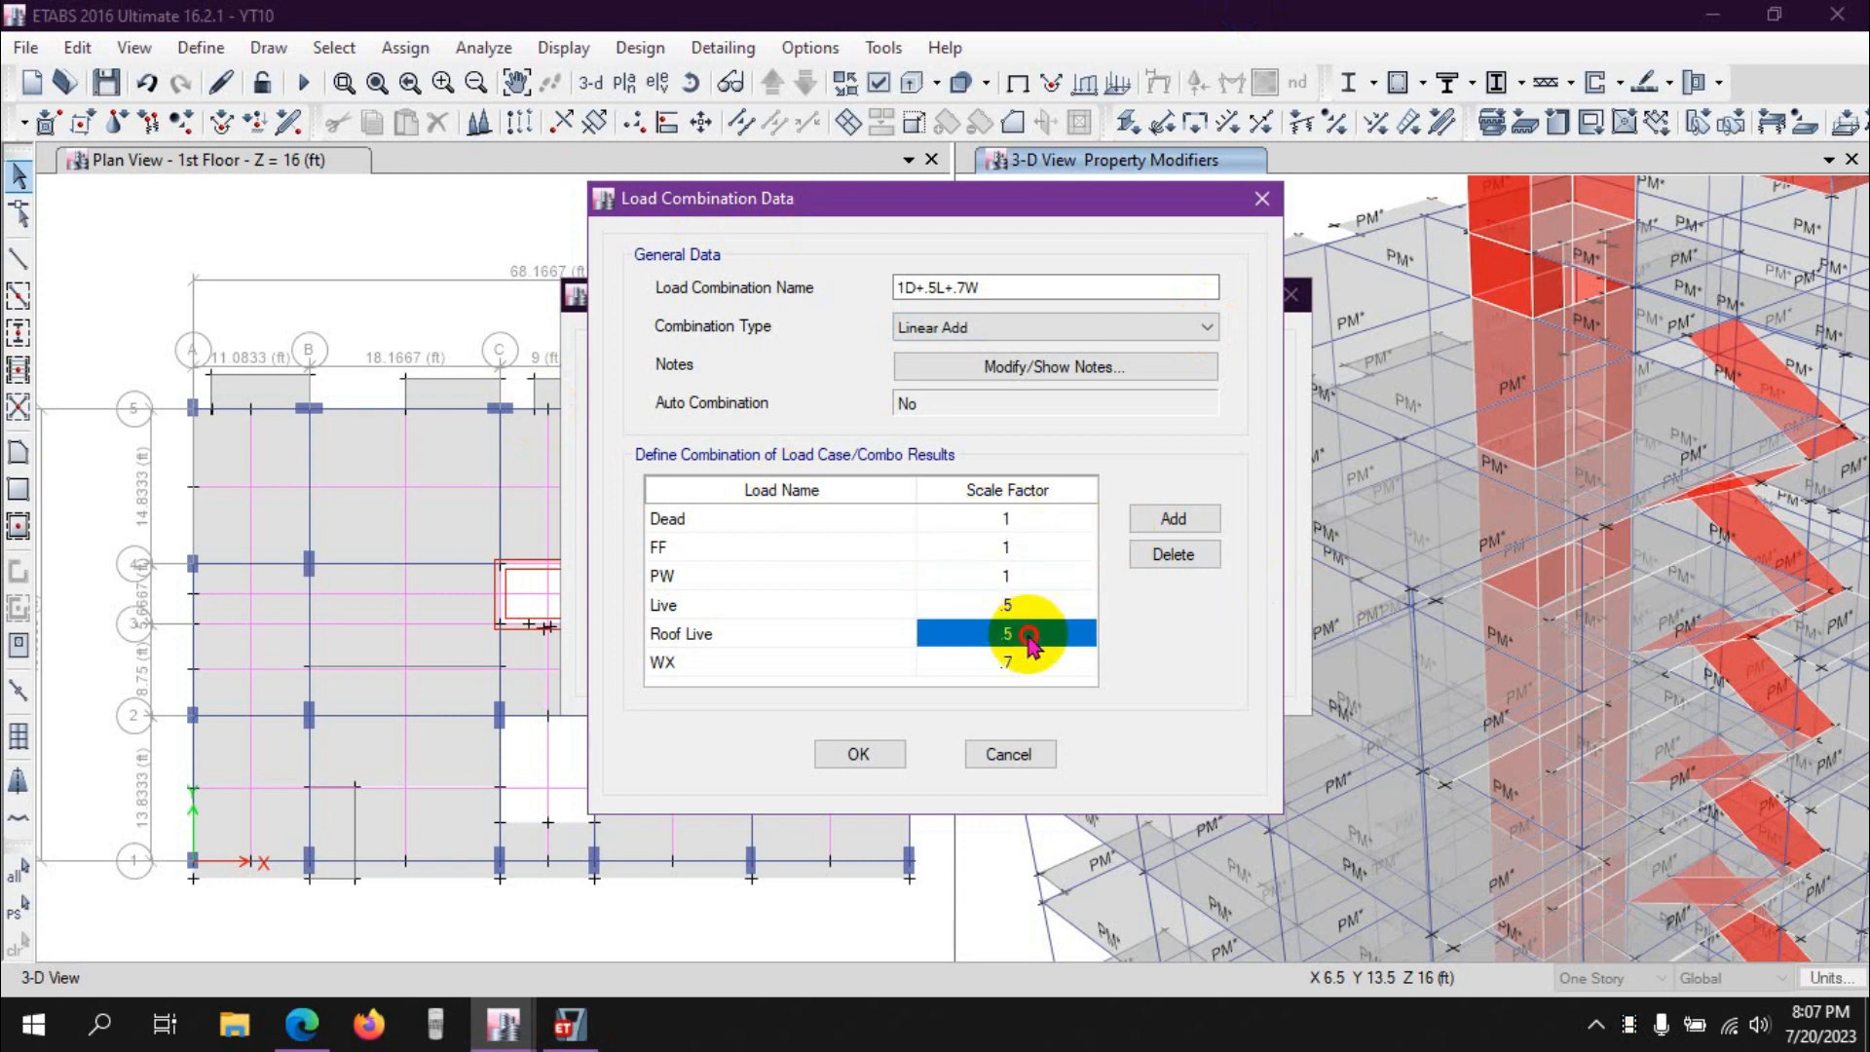
left_click(1029, 660)
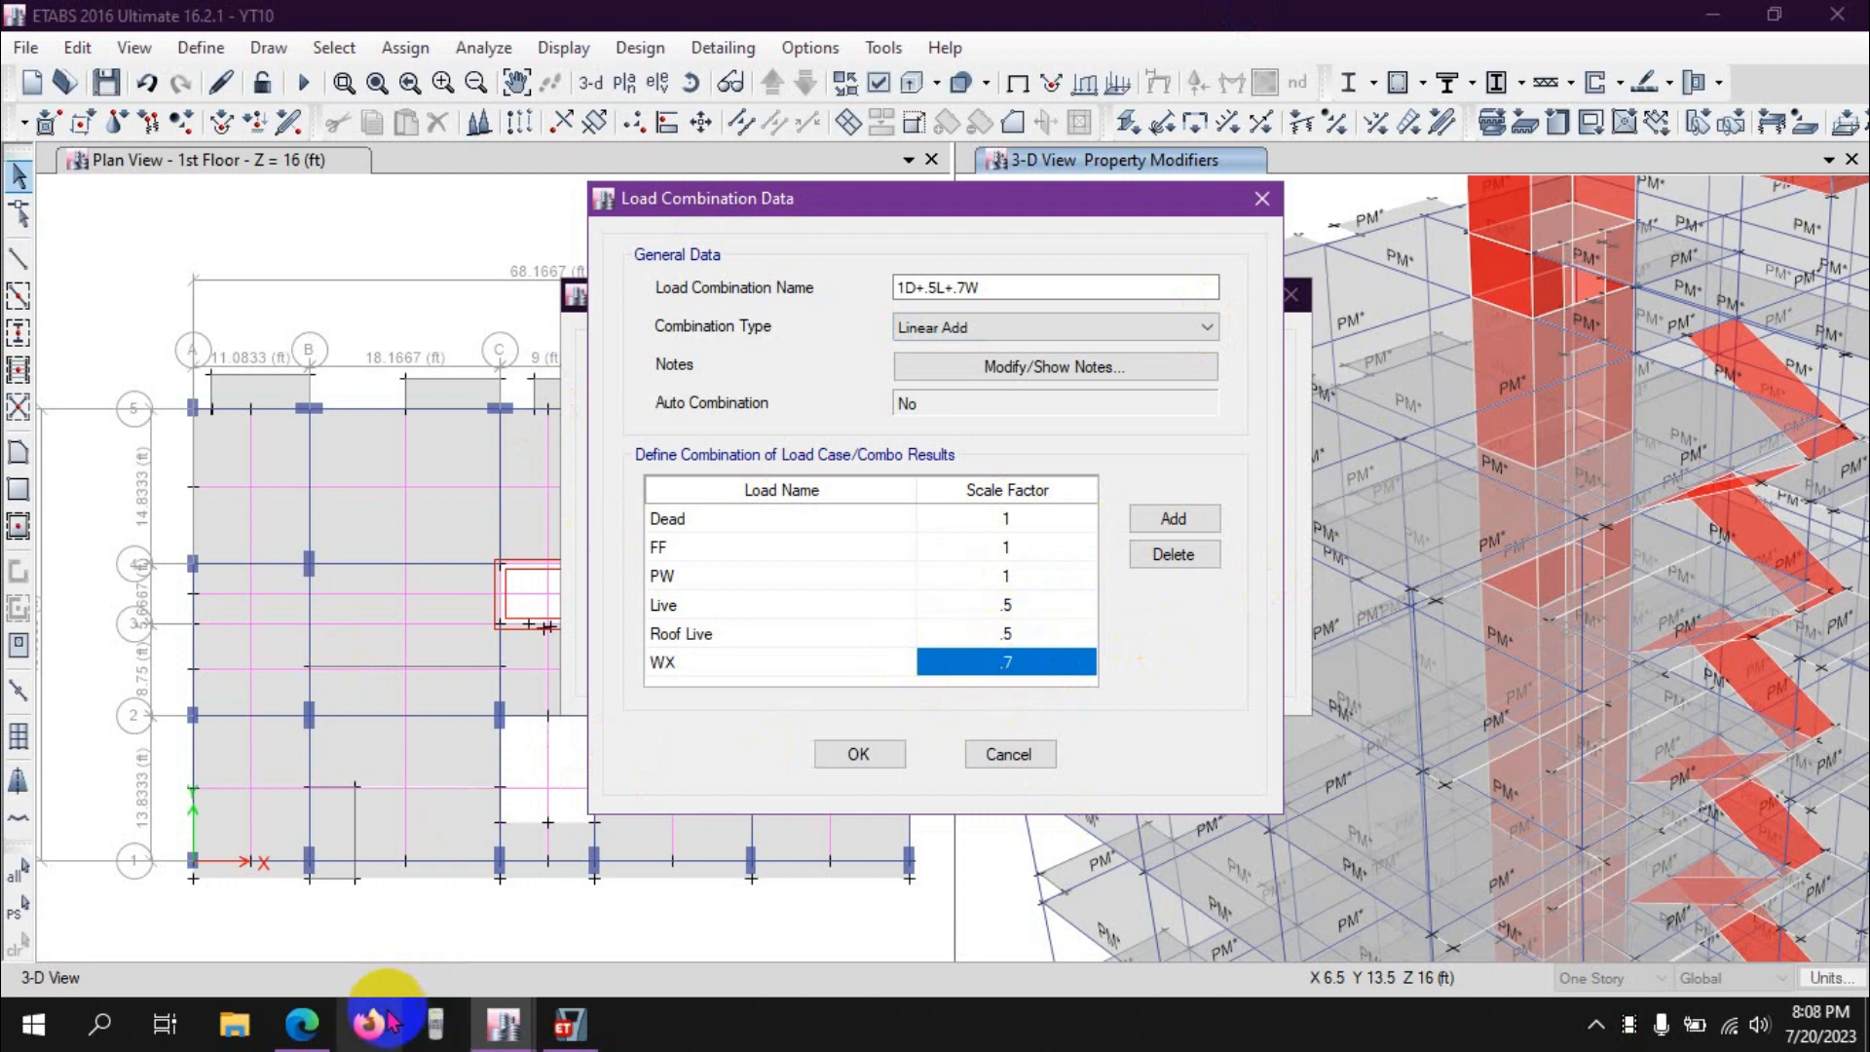
Review the sway limitation rule and load combination in the Edge training manual, then return to ETABS
left_click(321, 1019)
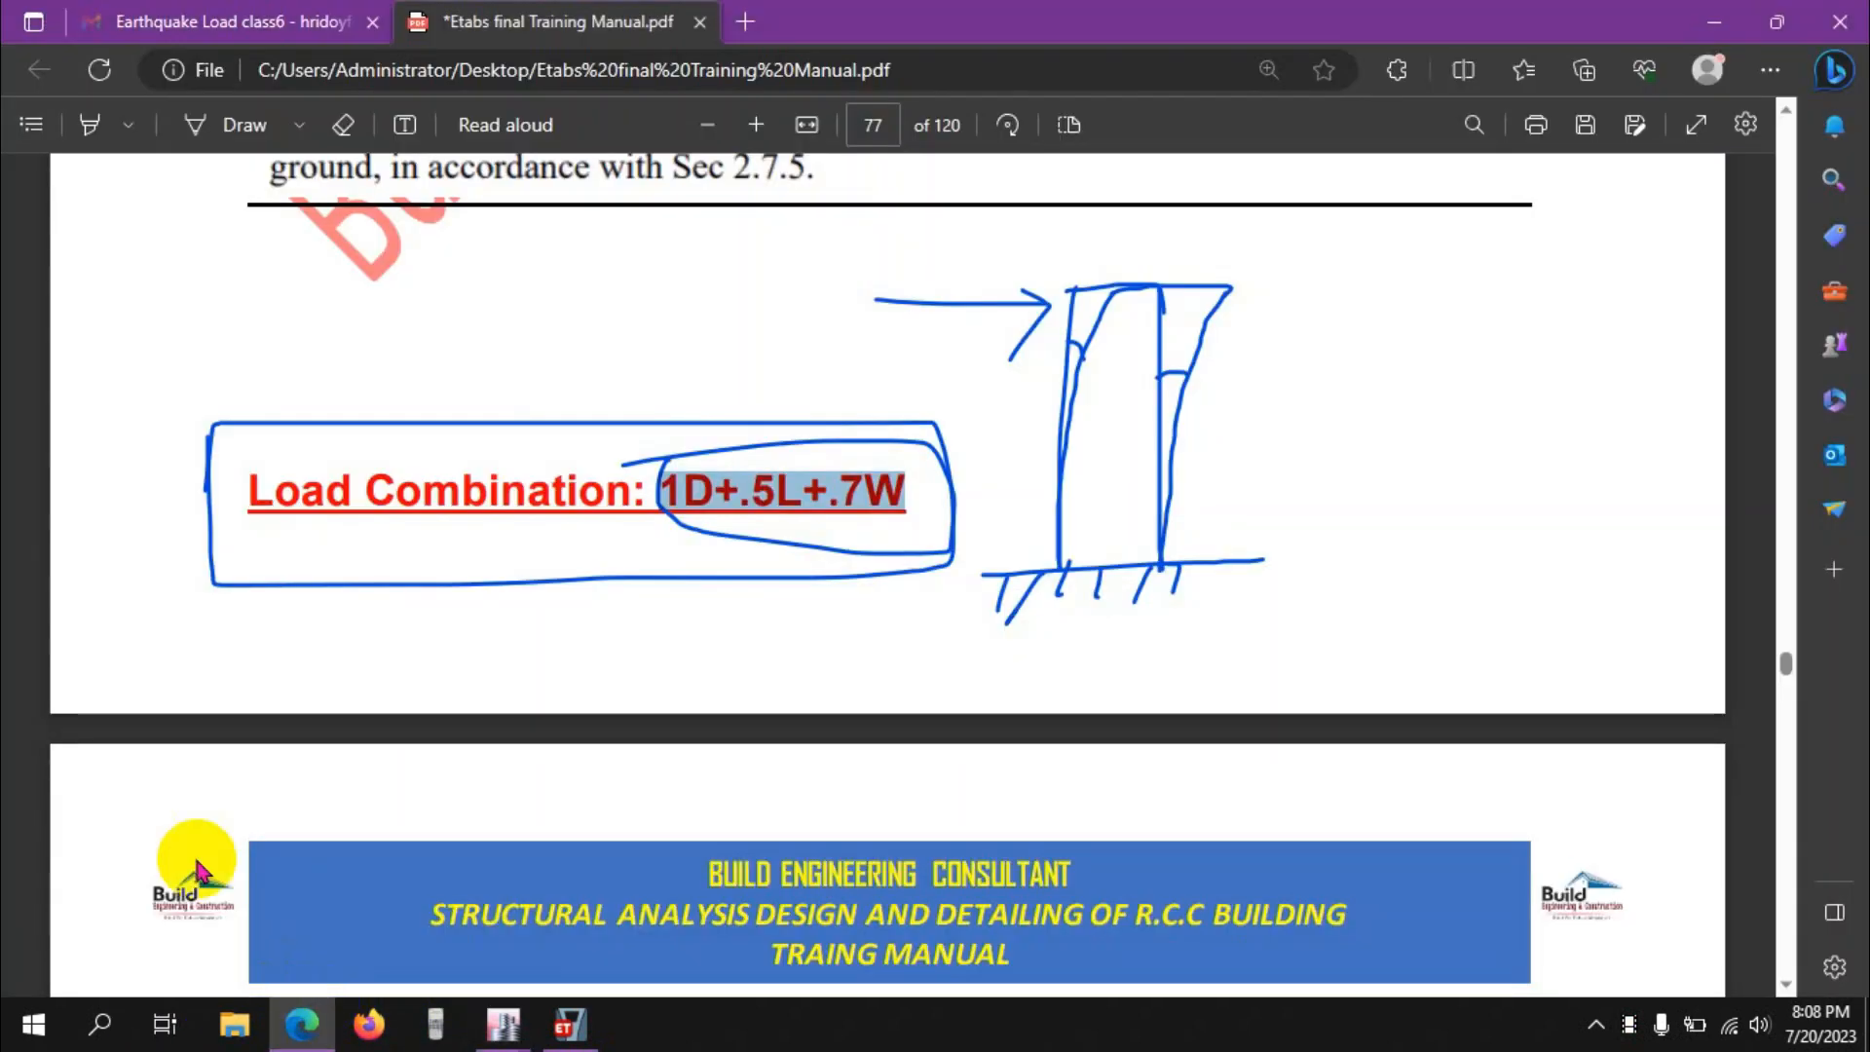
scroll(760, 507, "up", 4)
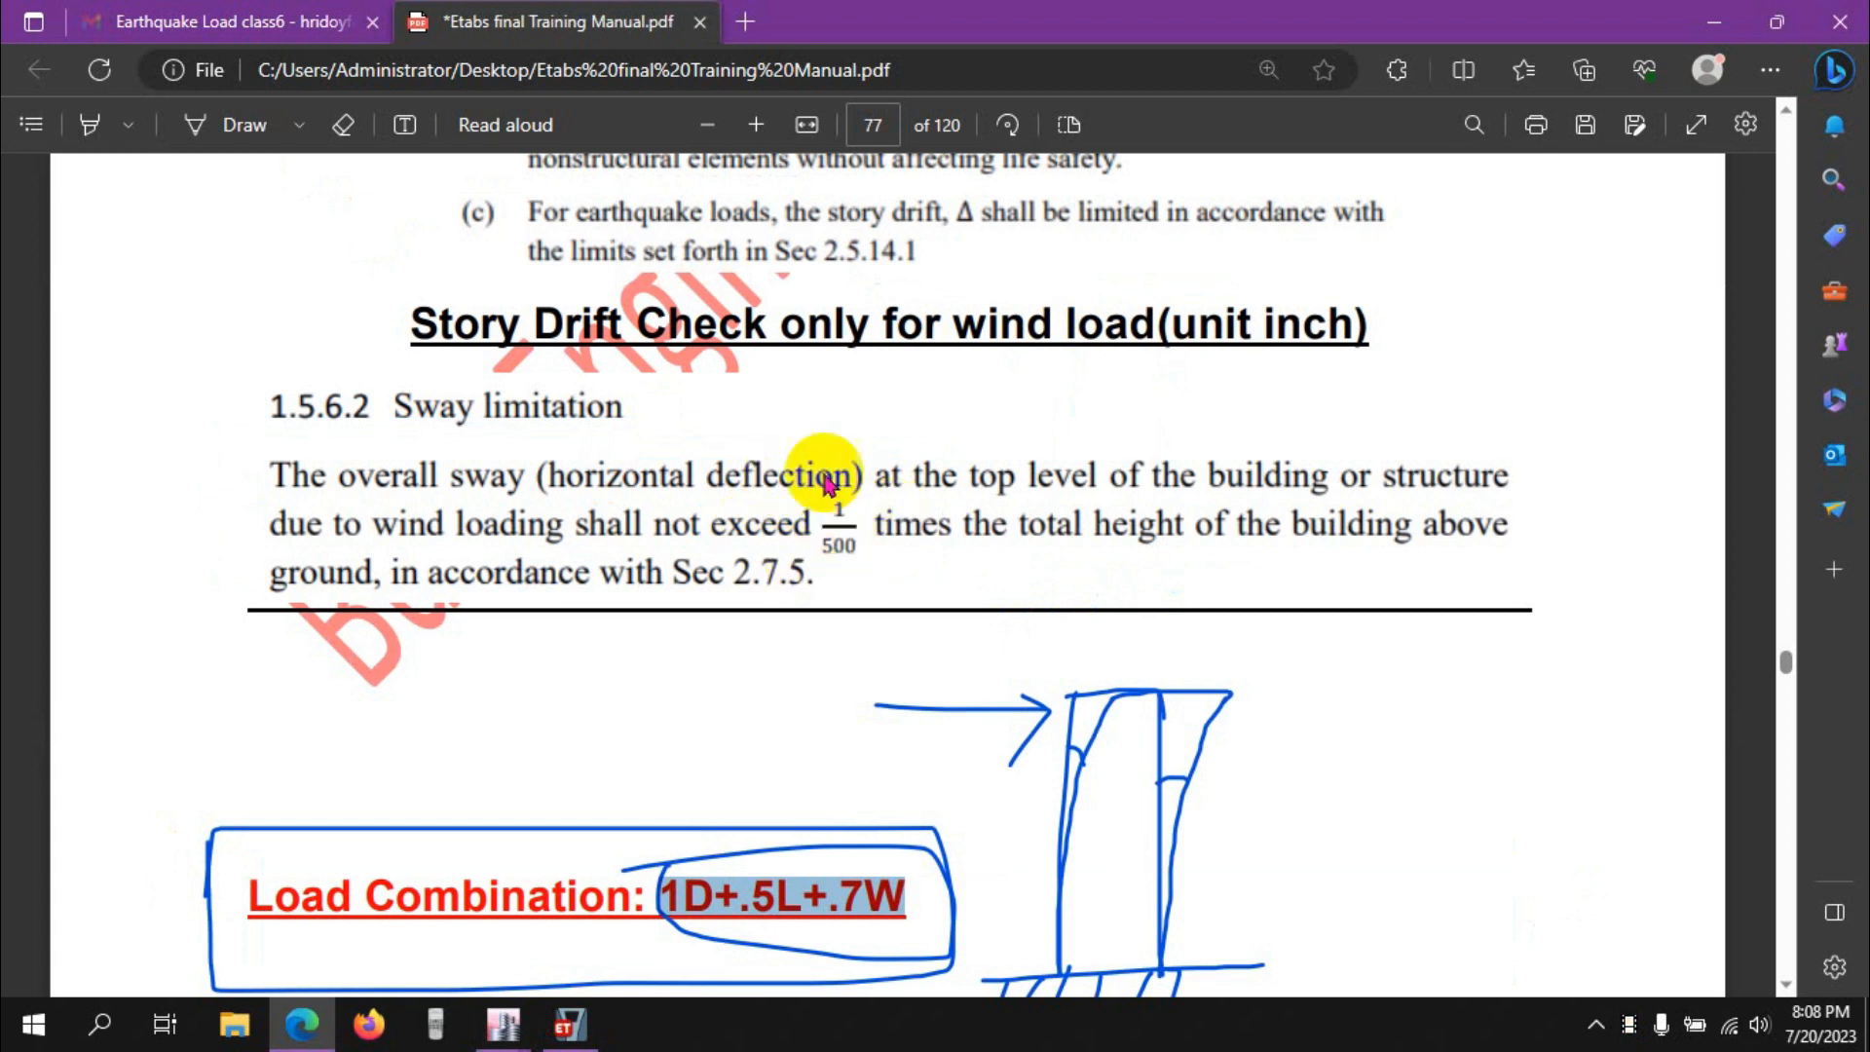
scroll(668, 799, "down", 1)
left_click(1712, 22)
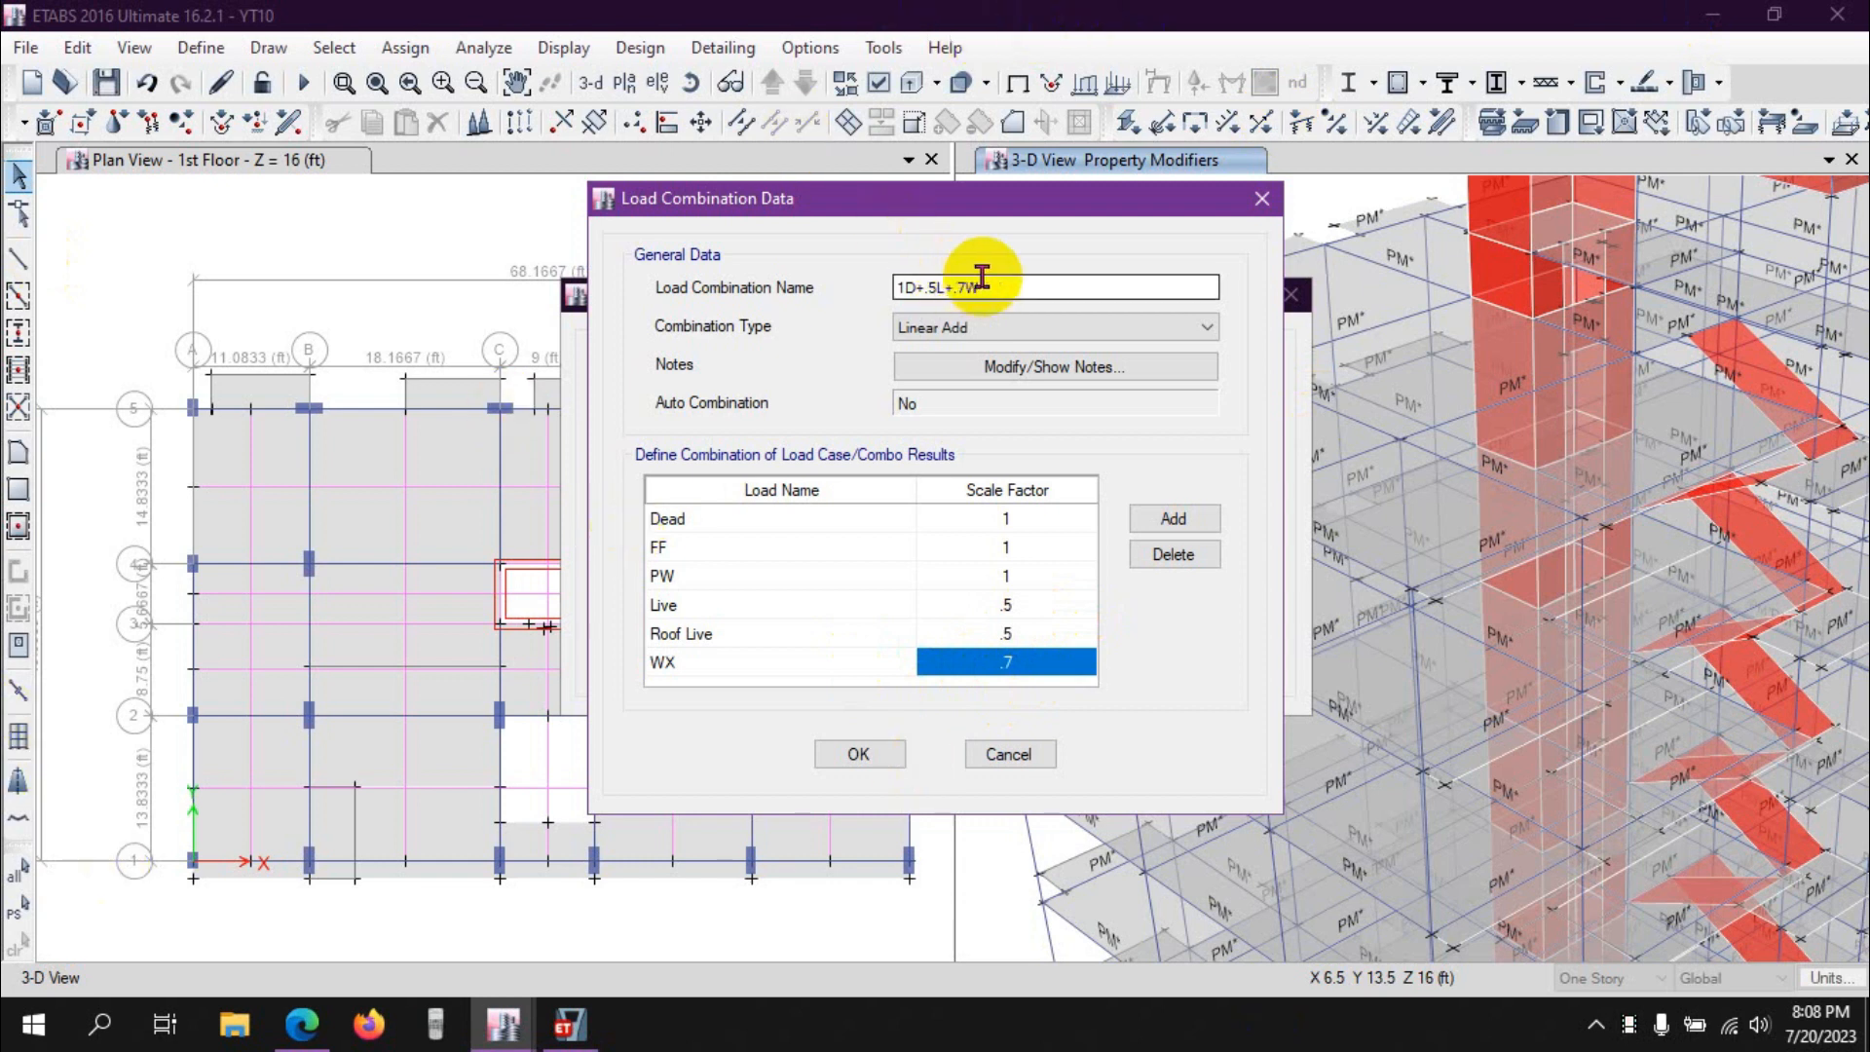
Copy the load combination's name and save the combination
left_click_drag(982, 276, 857, 283)
right_click(941, 290)
left_click(1033, 380)
left_click(861, 754)
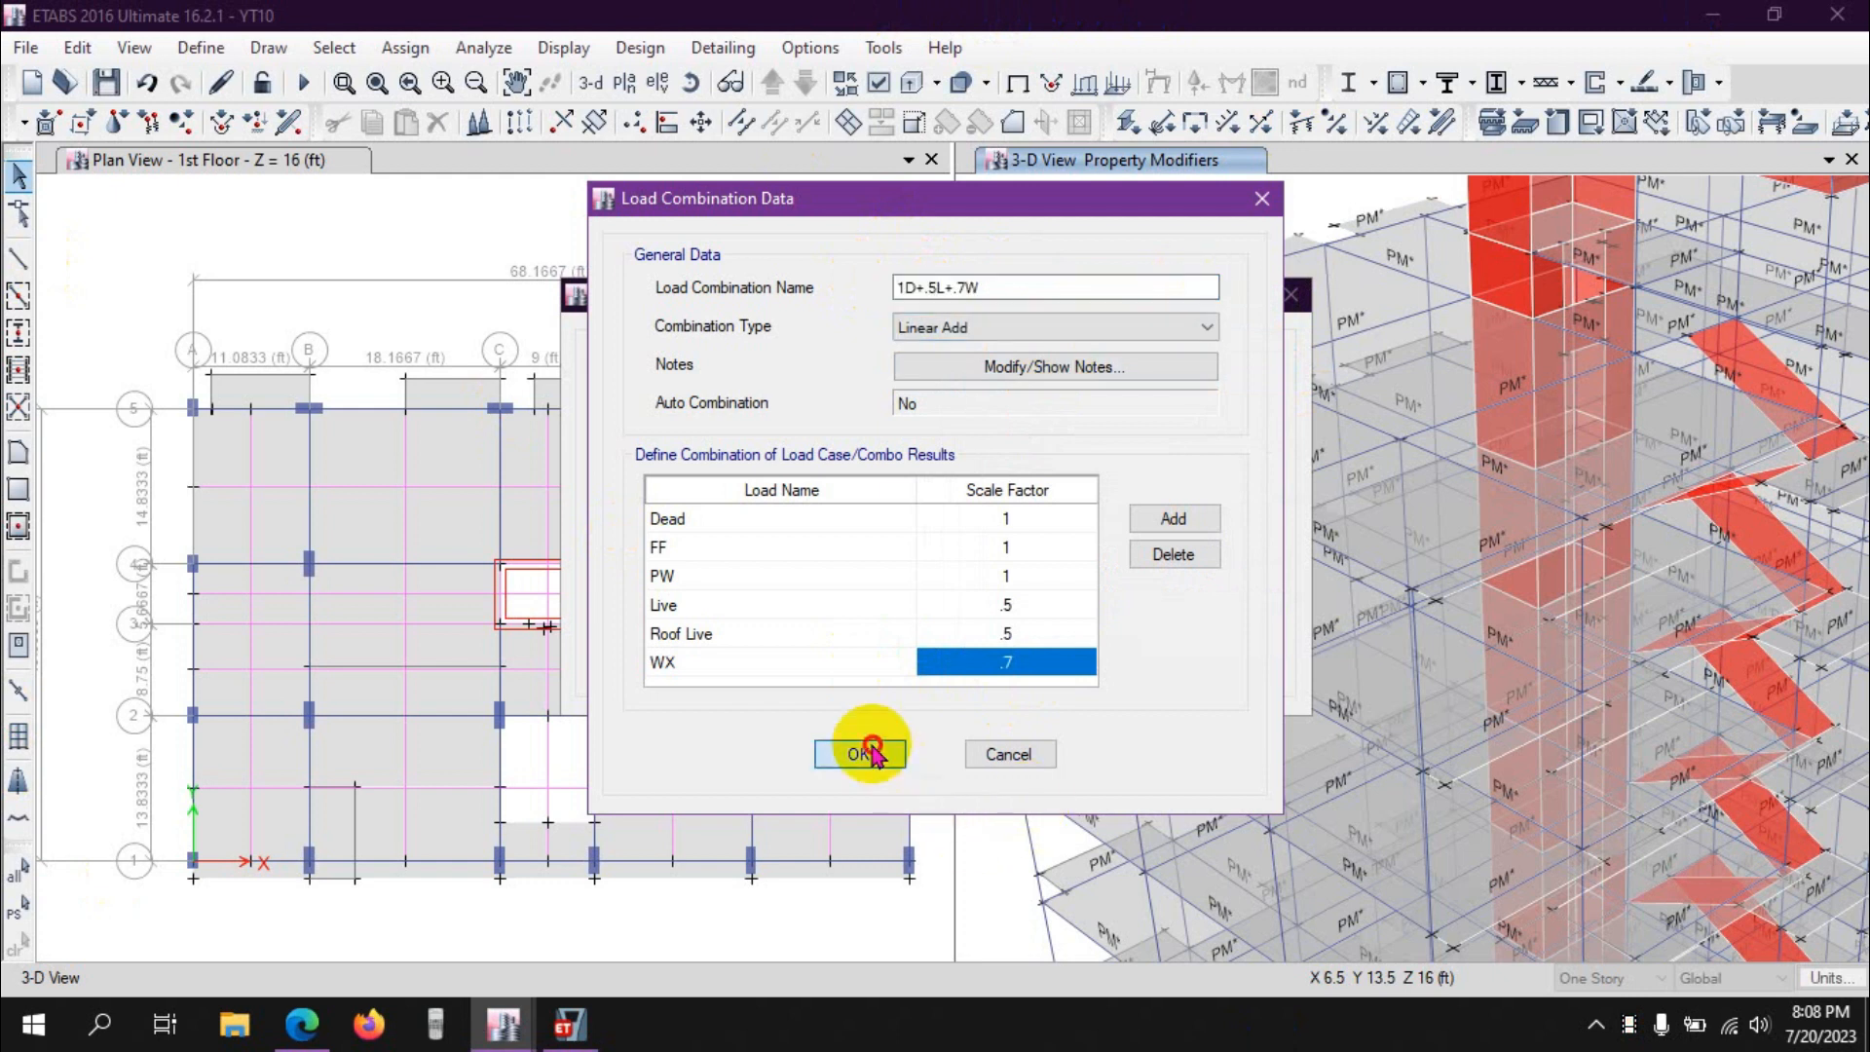
Duplicate the 1D+.5L+.7W load combination as 1D+.5L-.7Wx, edit its WX scale factor and save it
left_click(1039, 434)
left_click(1062, 280)
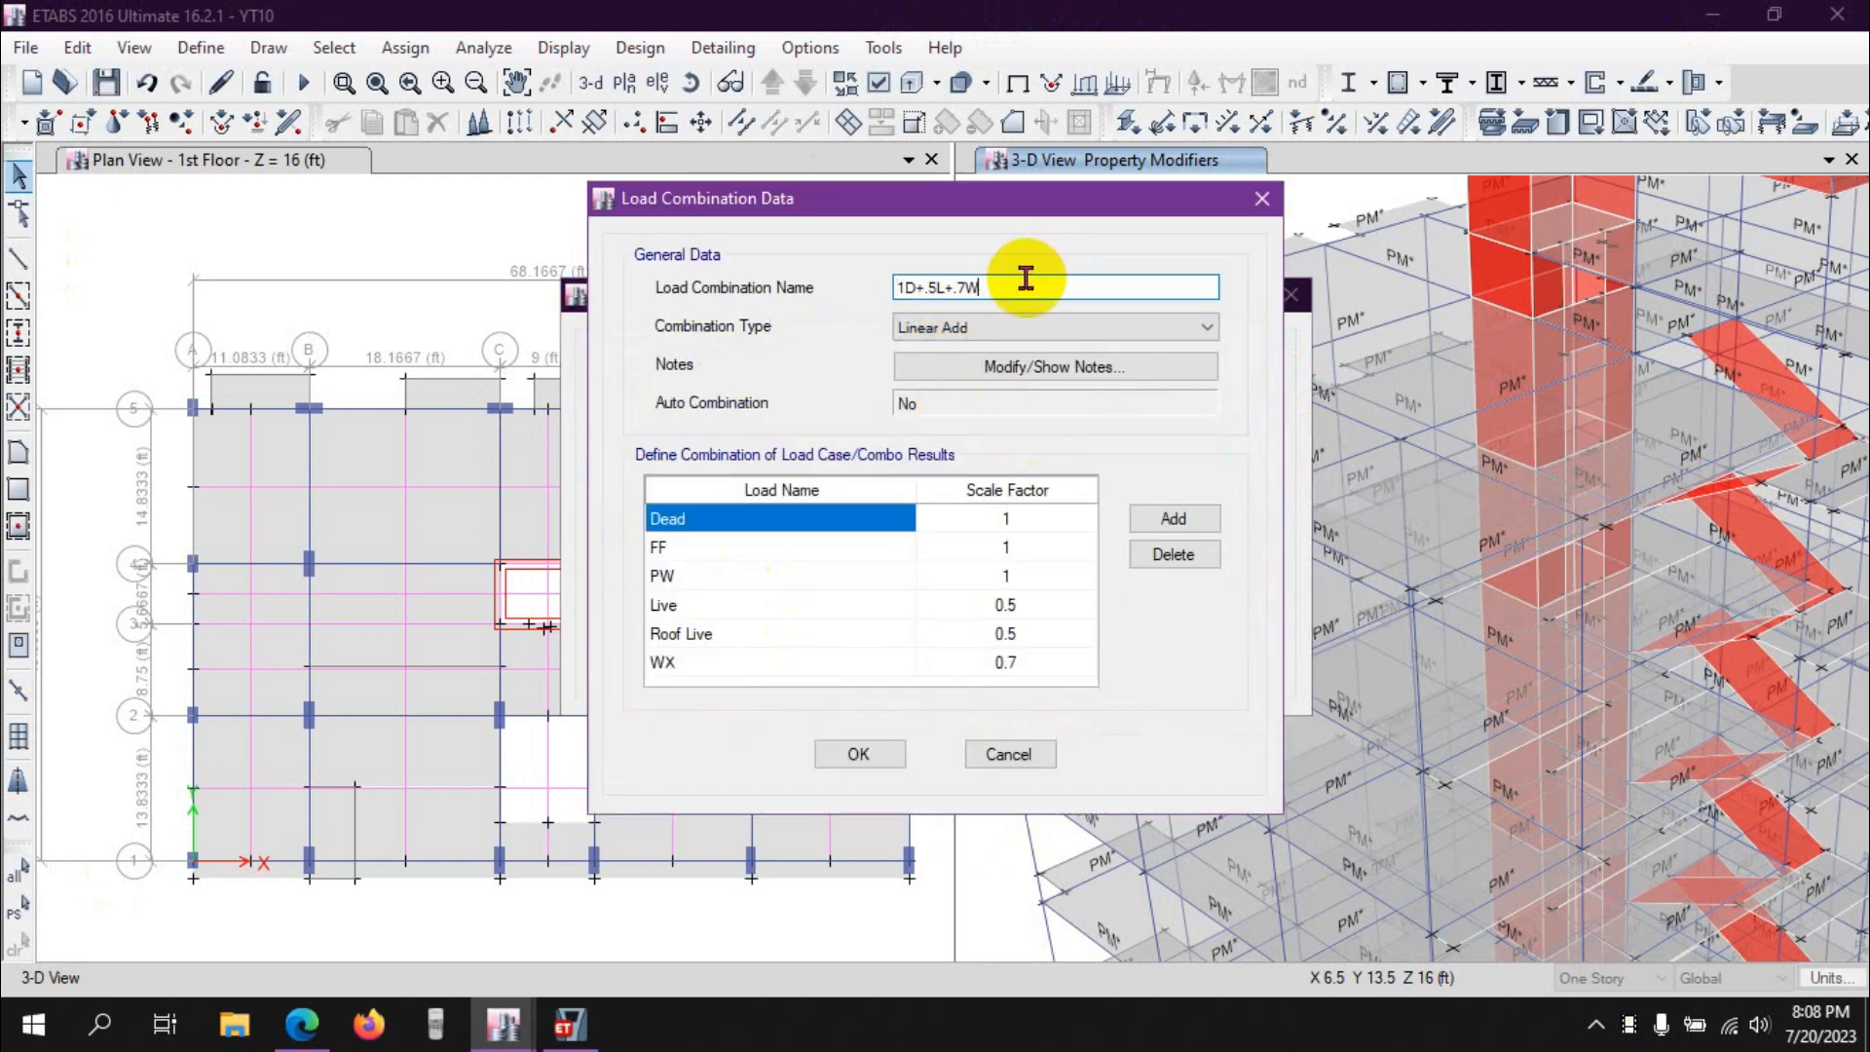
left_click(953, 286)
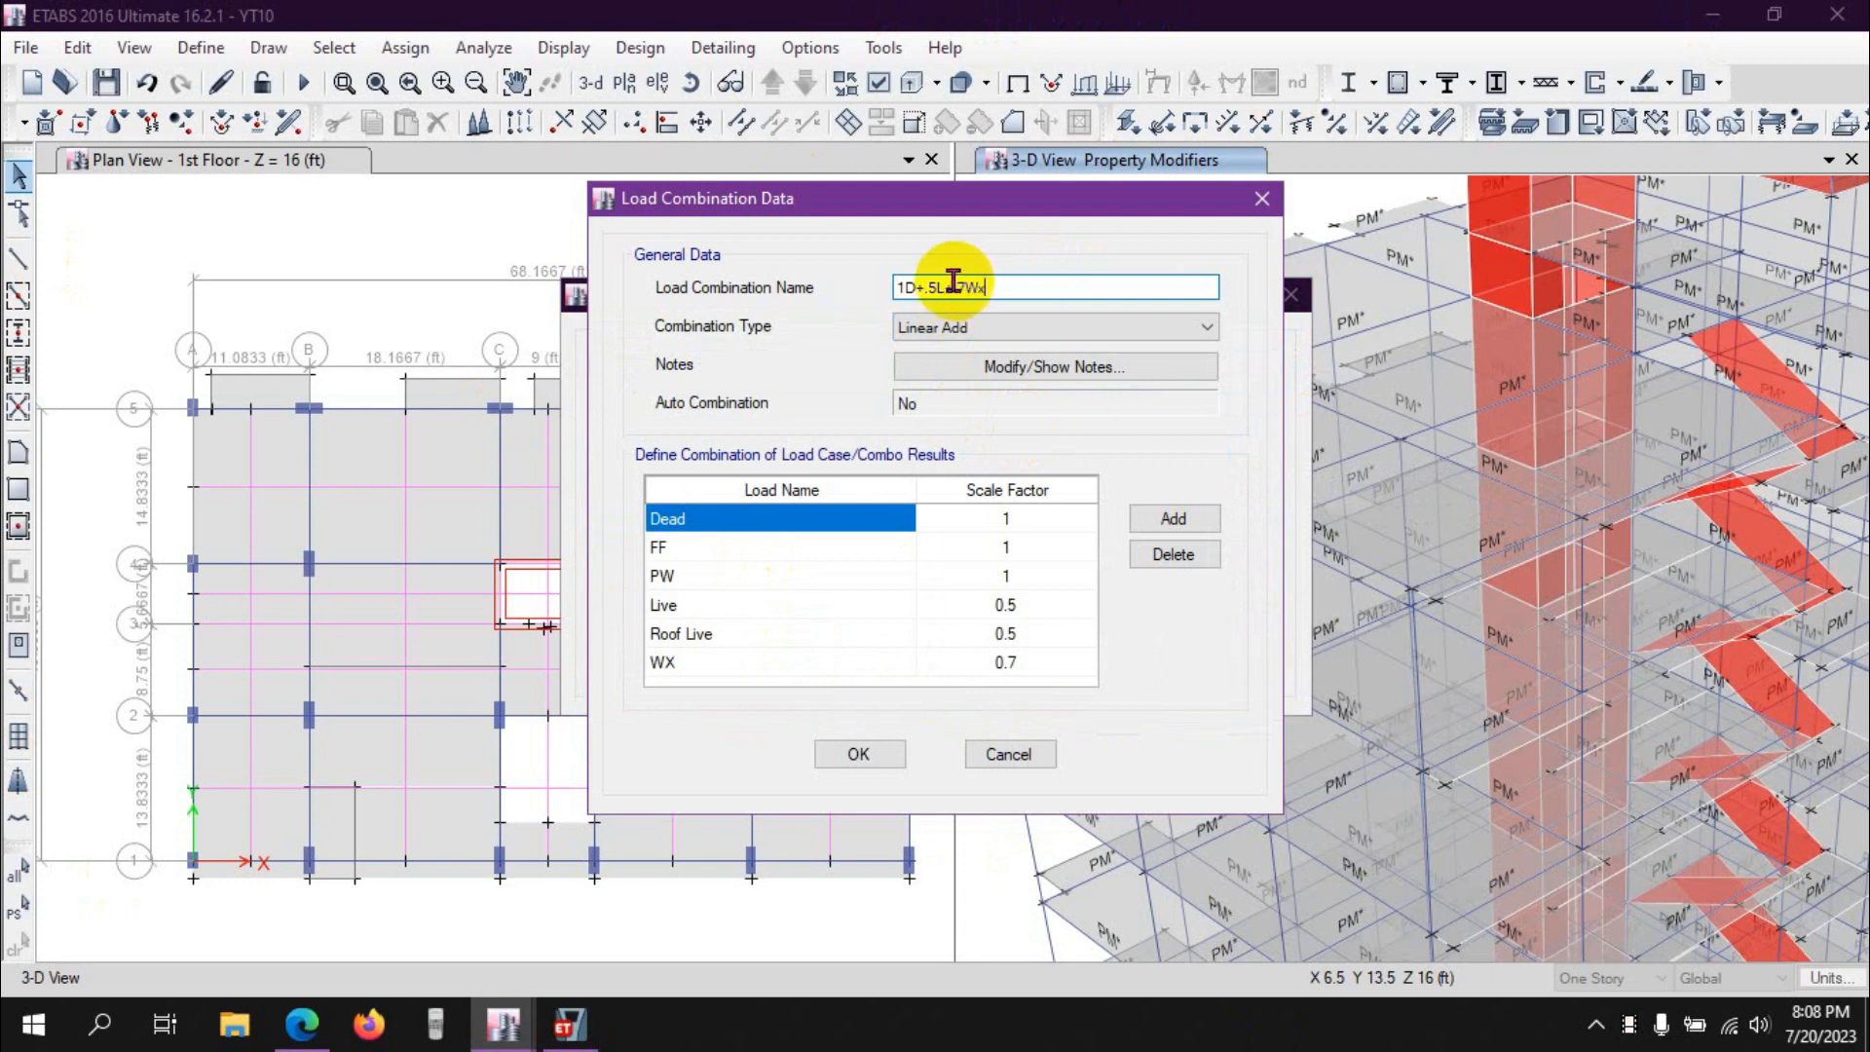
key("BackSpace")
type(".")
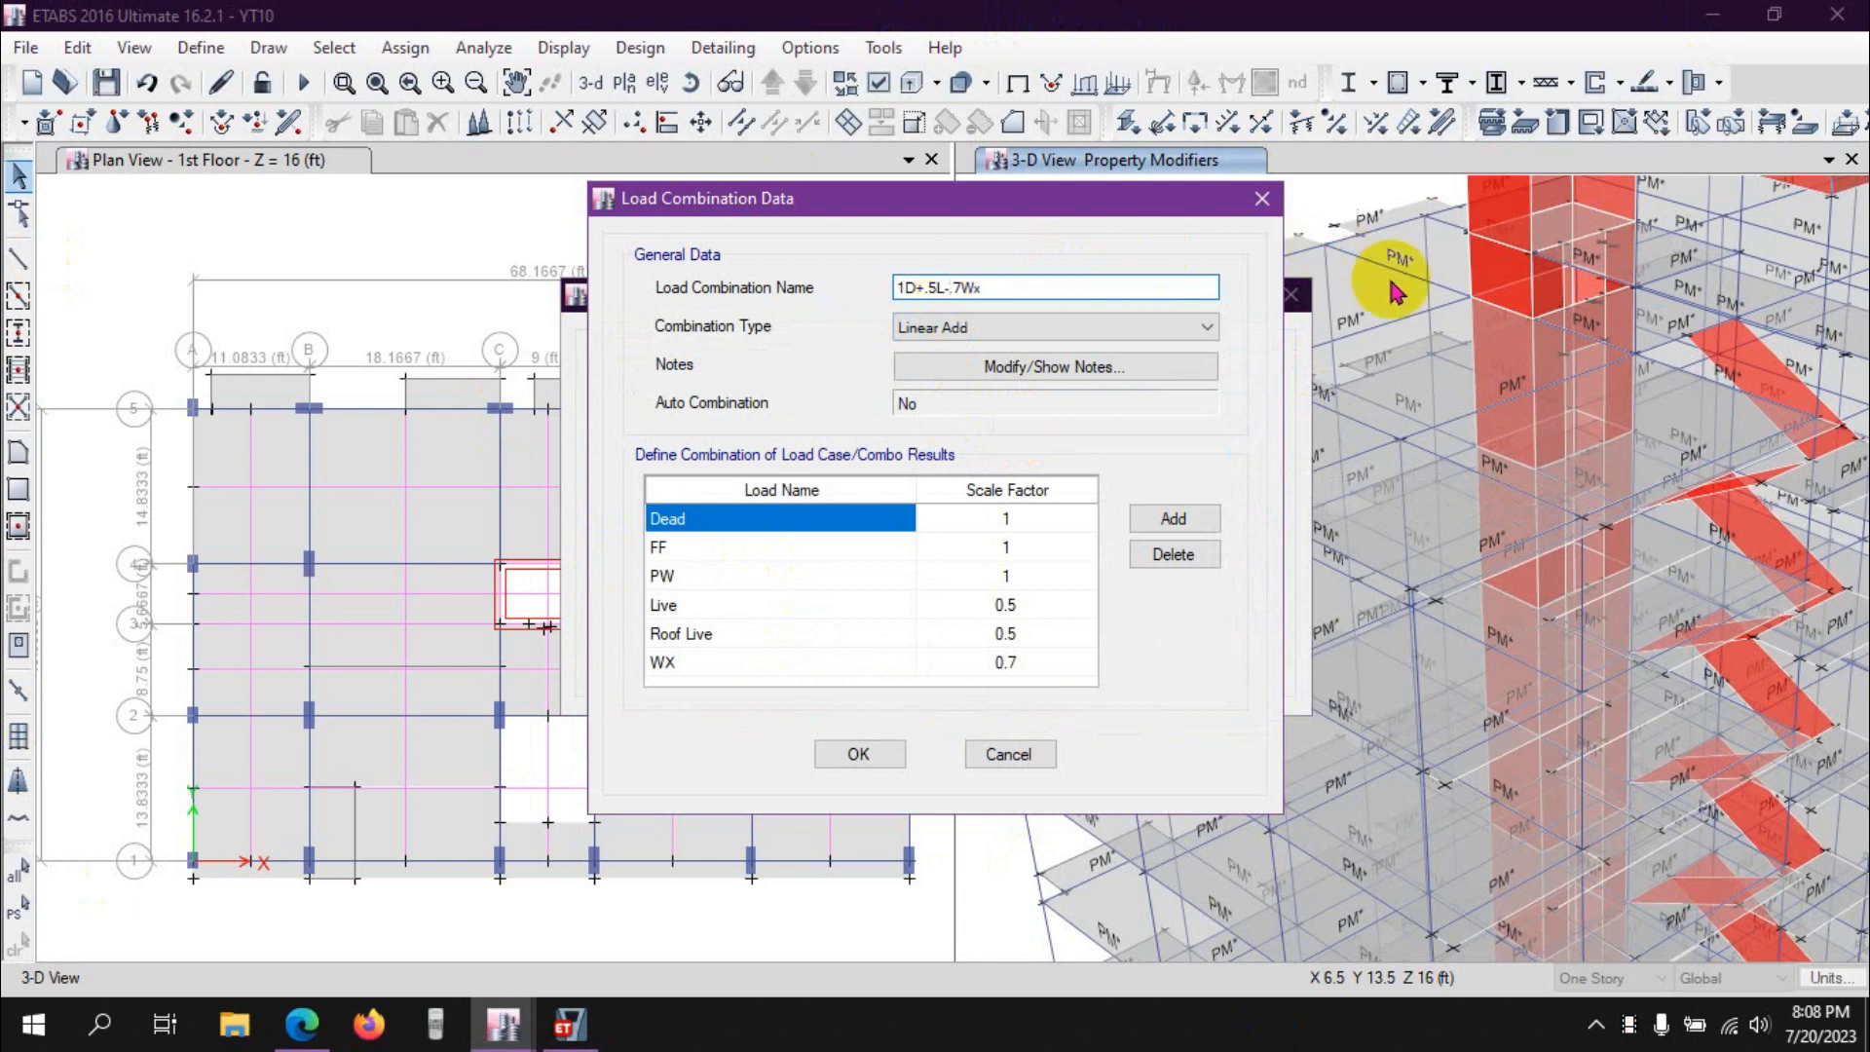
left_click(949, 662)
left_click(937, 658)
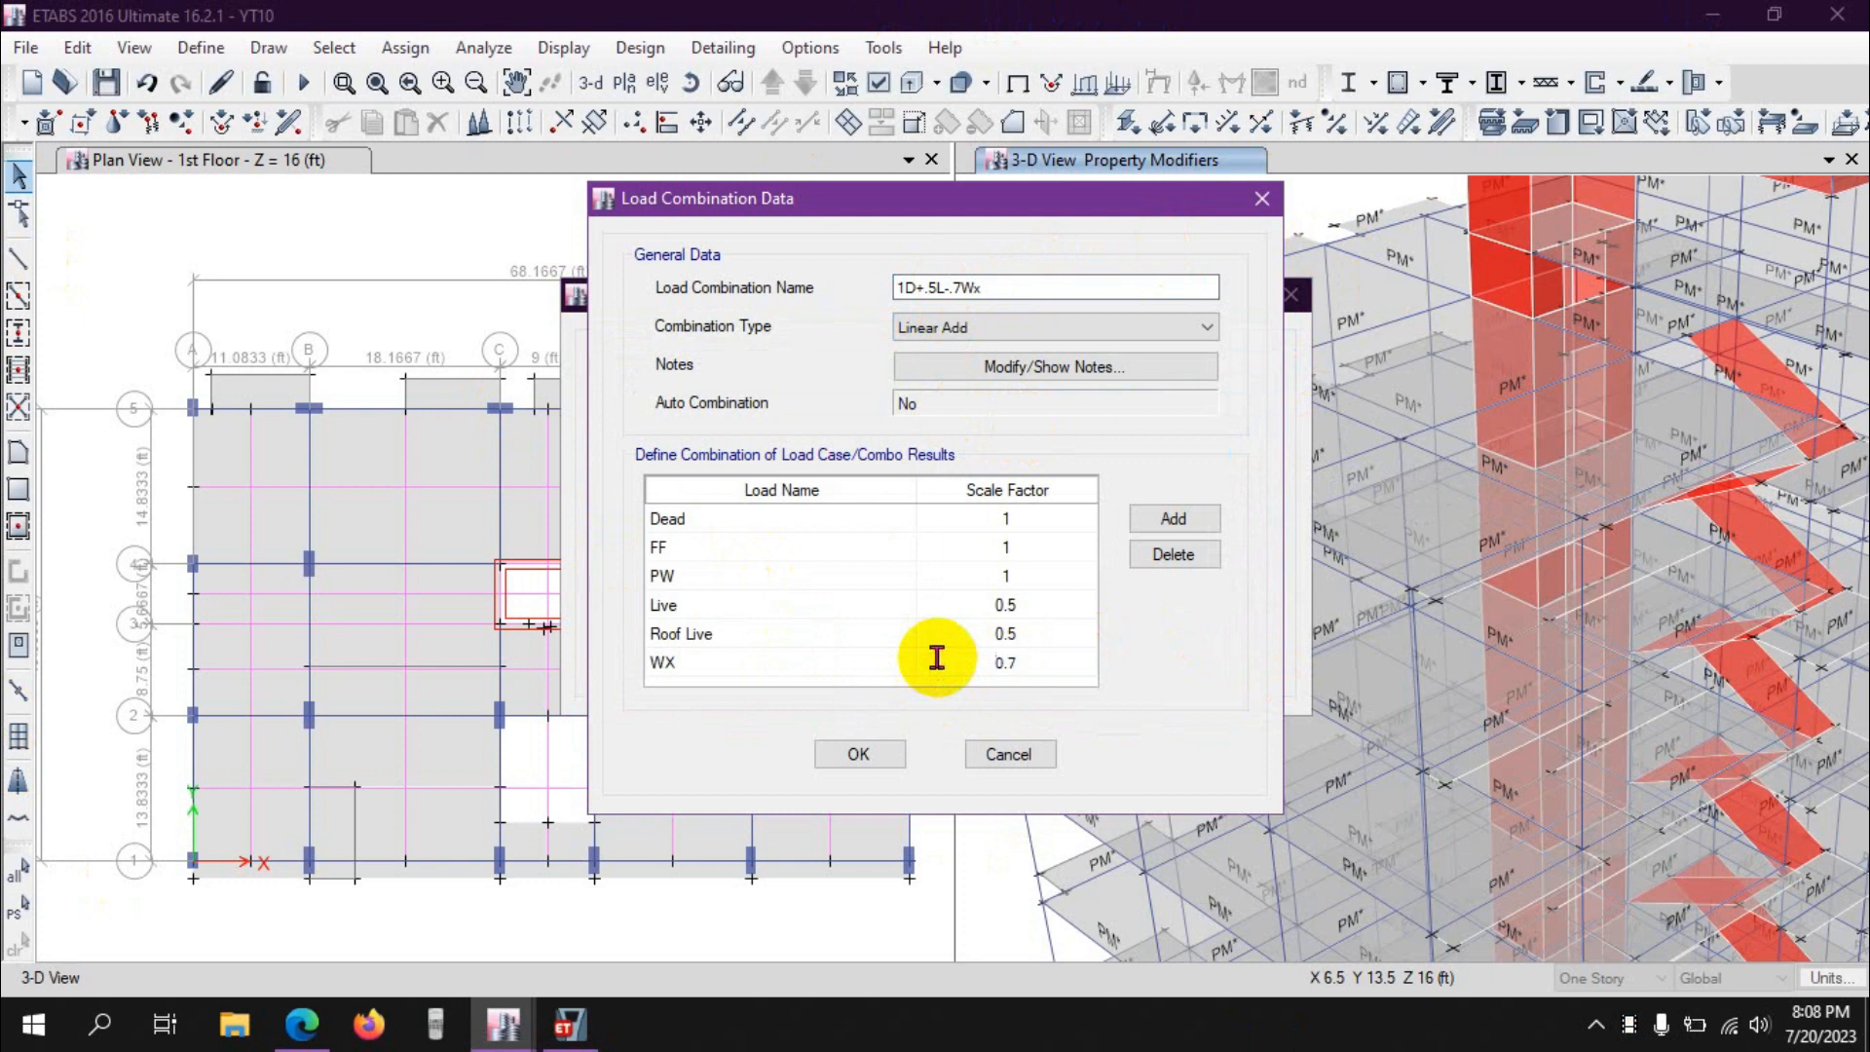
left_click(891, 755)
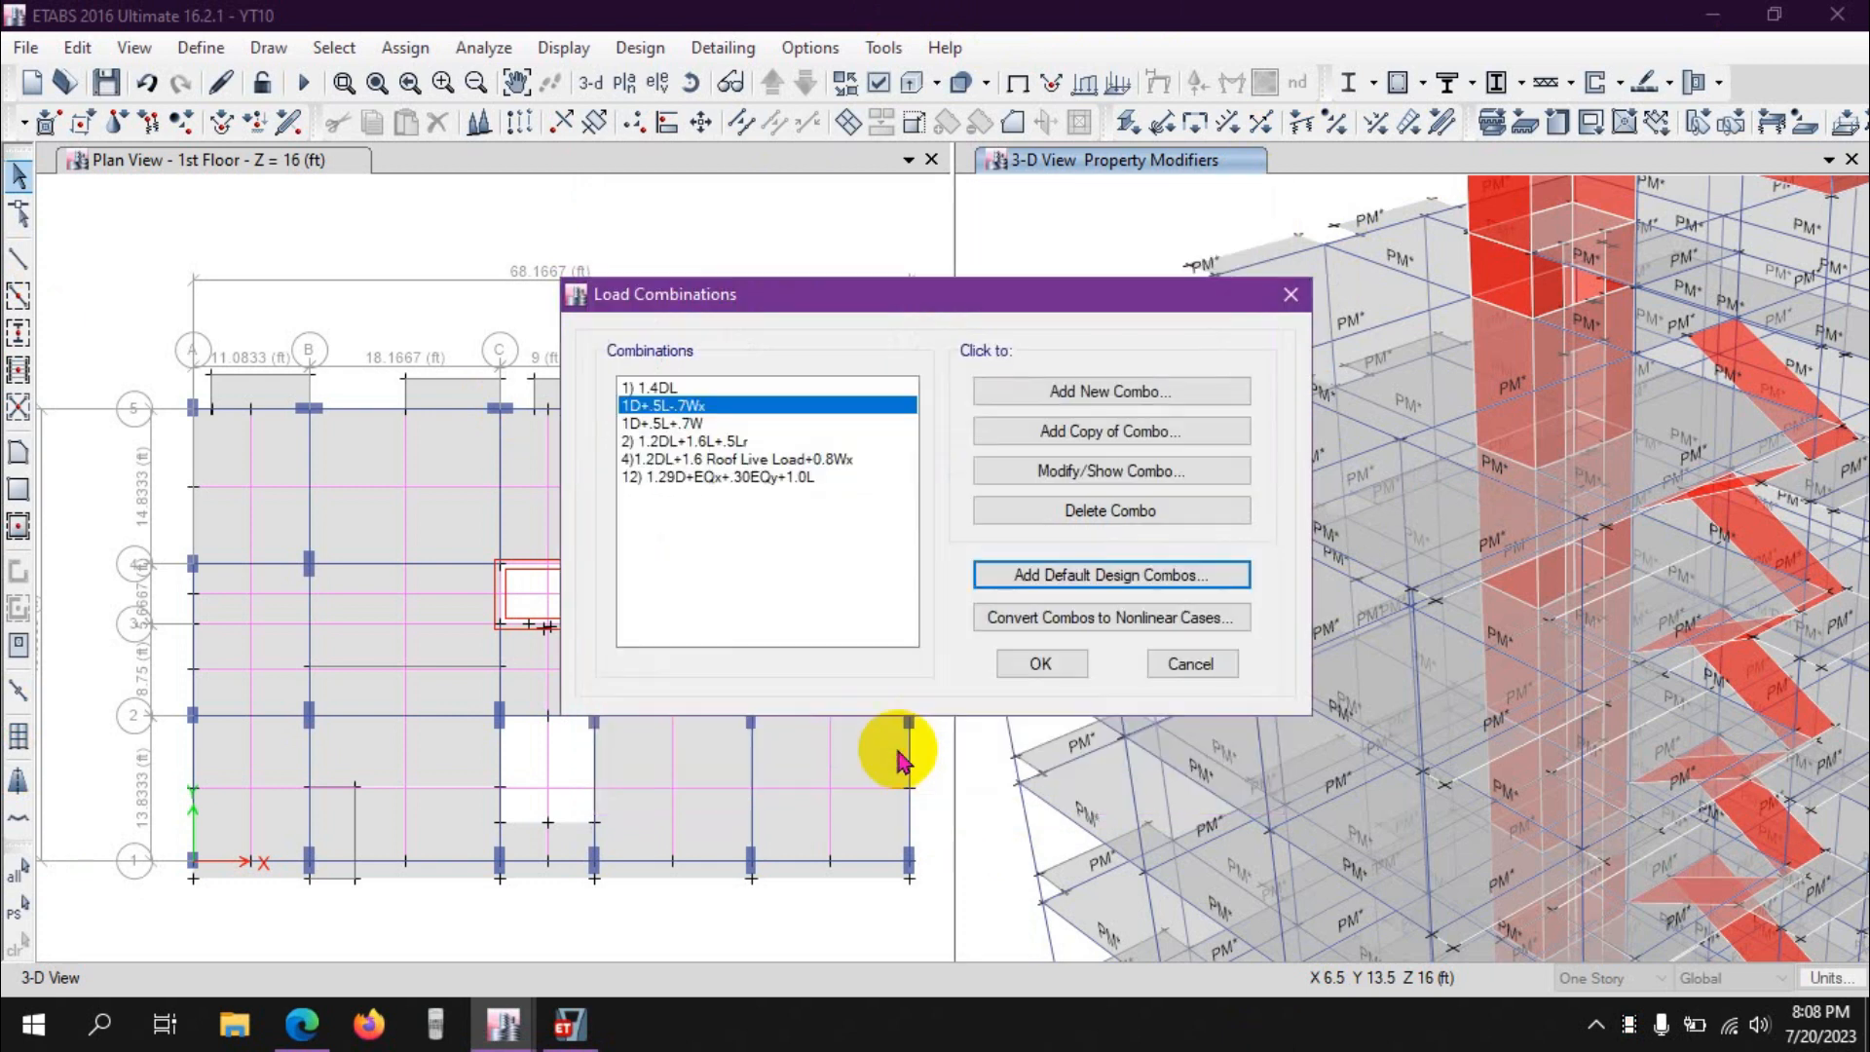
Duplicate the 1D+.5L+.7W combination as 1D+.5L+.7Wy, replace its WX load case with WY and save it
left_click(710, 424)
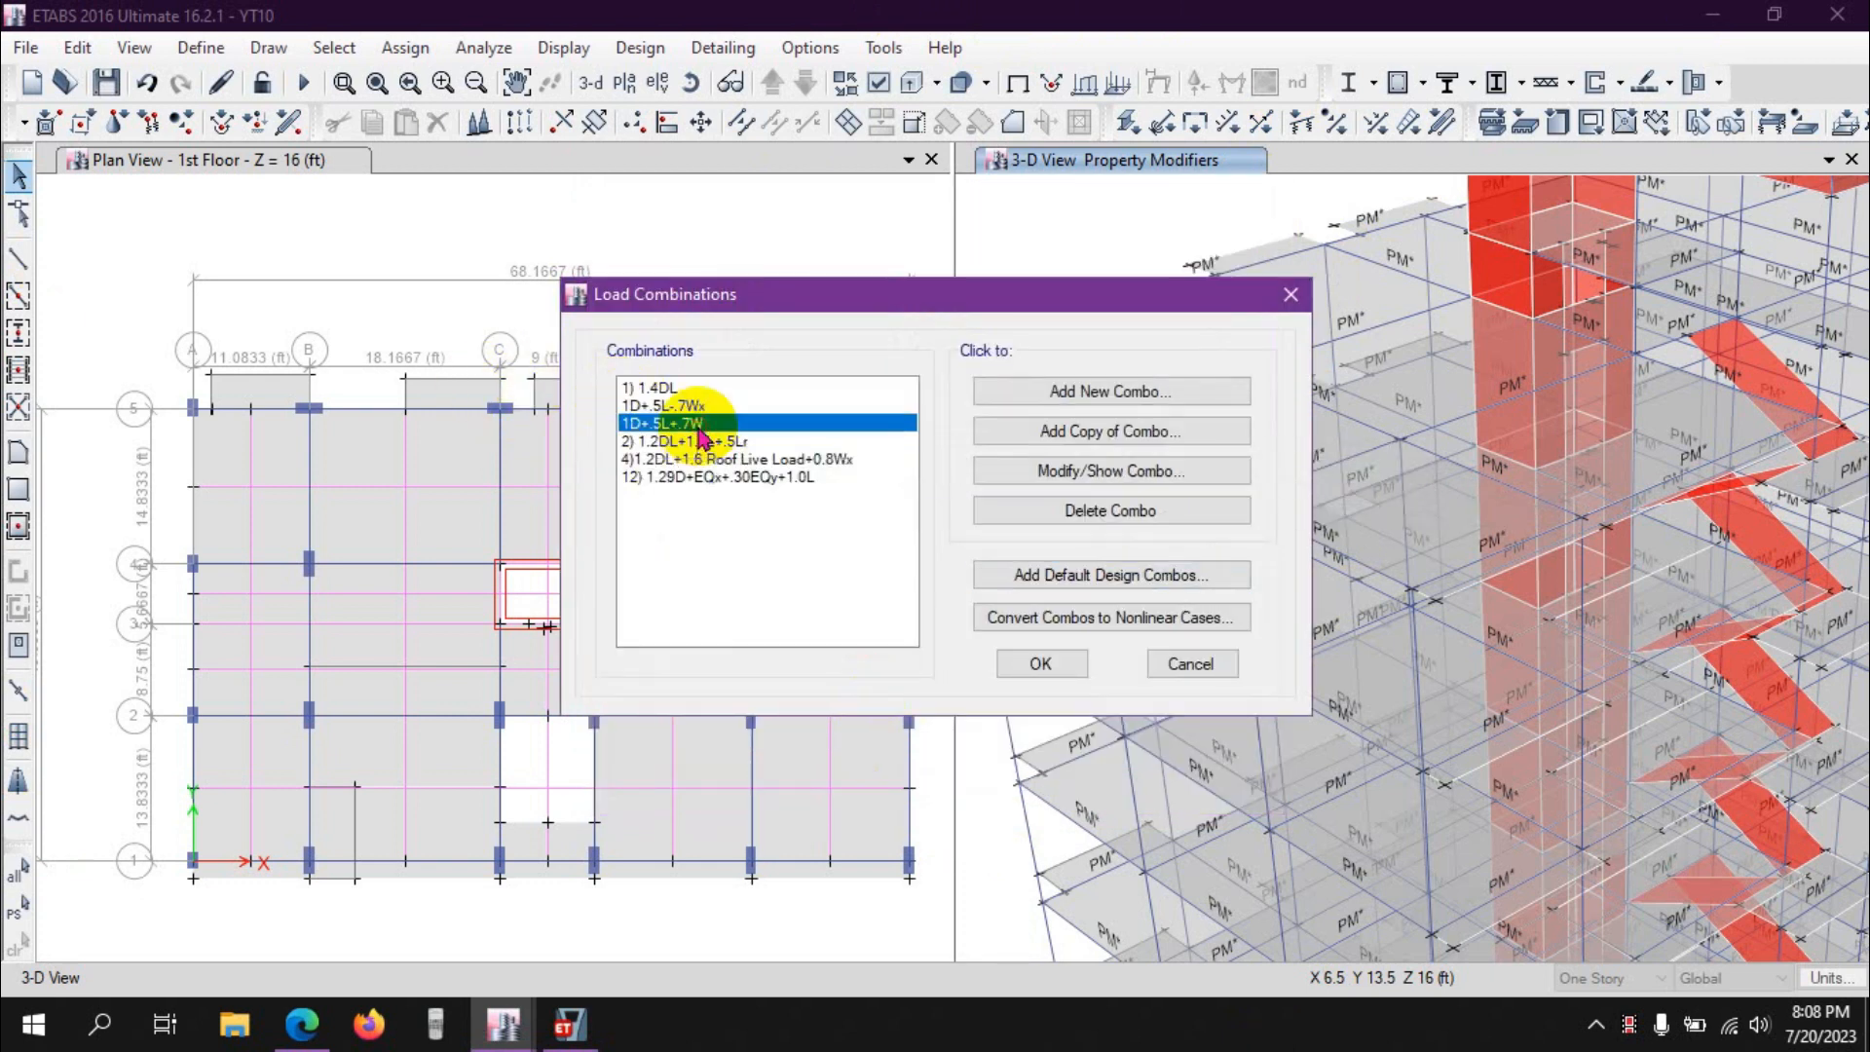
left_click(1164, 432)
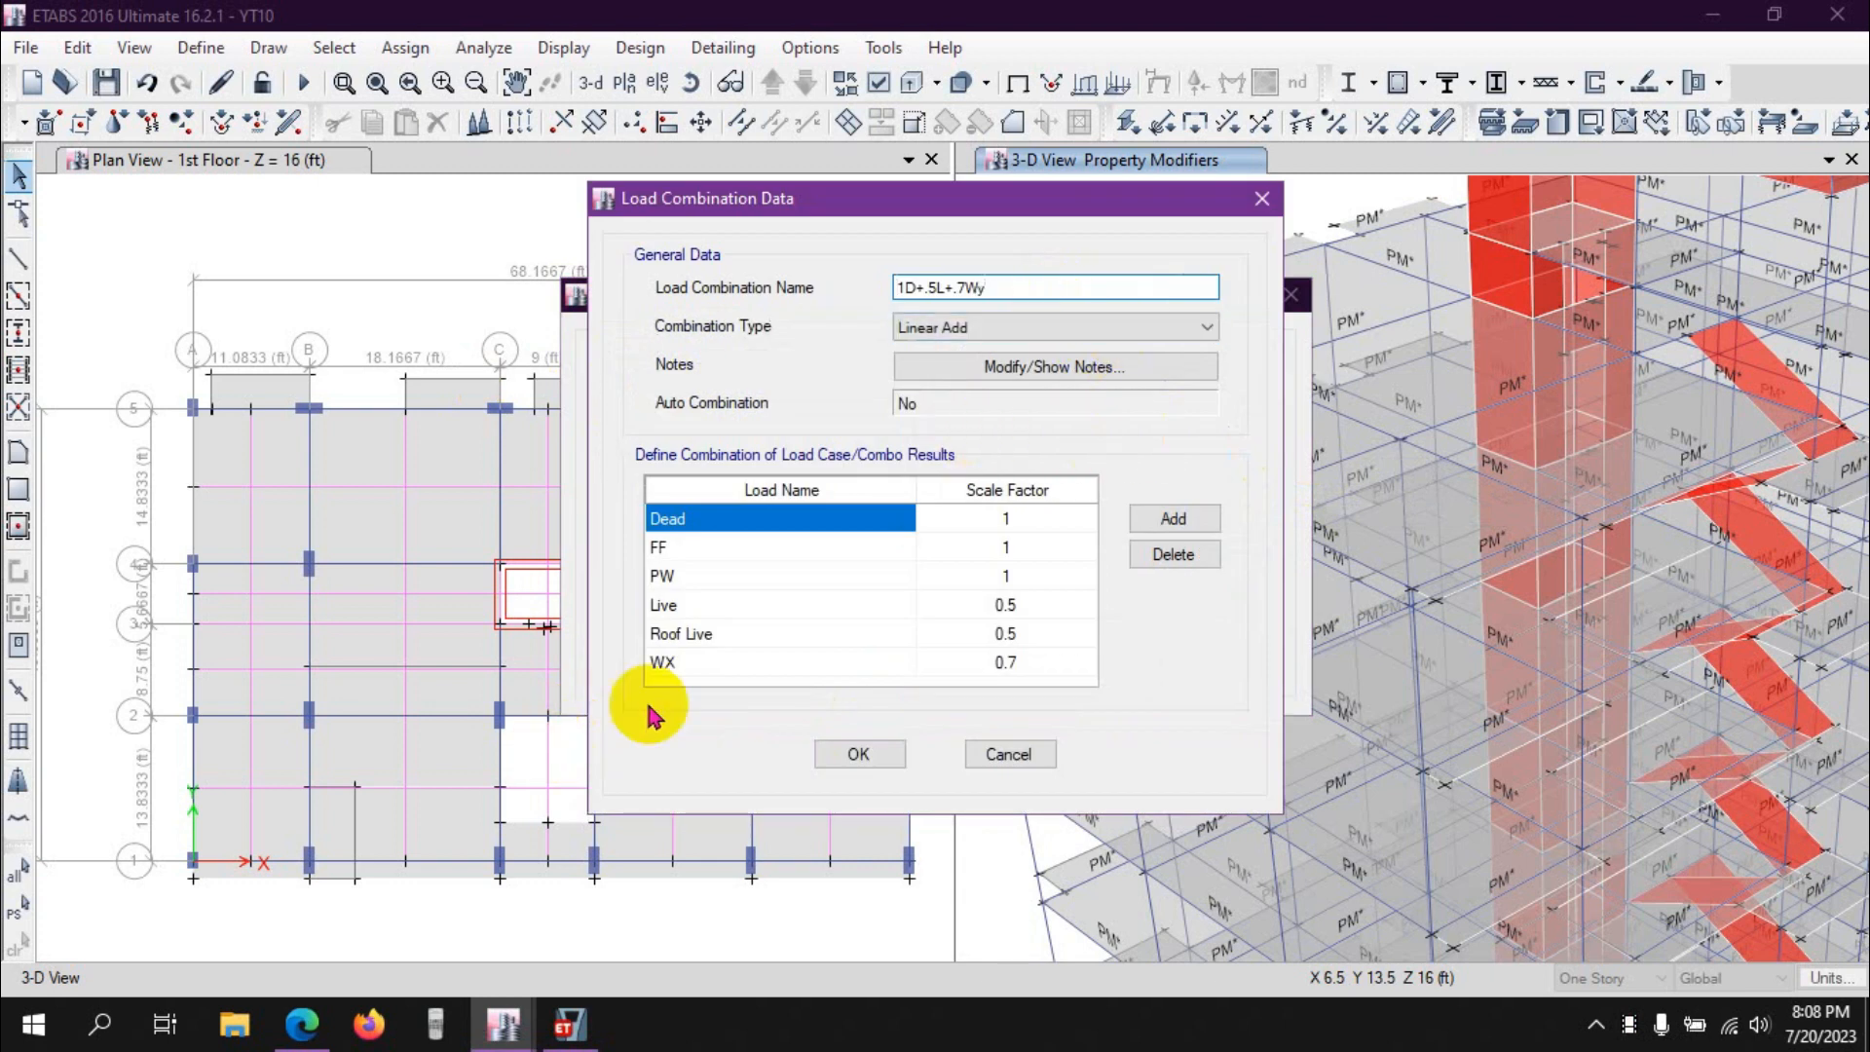
left_click(760, 662)
left_click(755, 662)
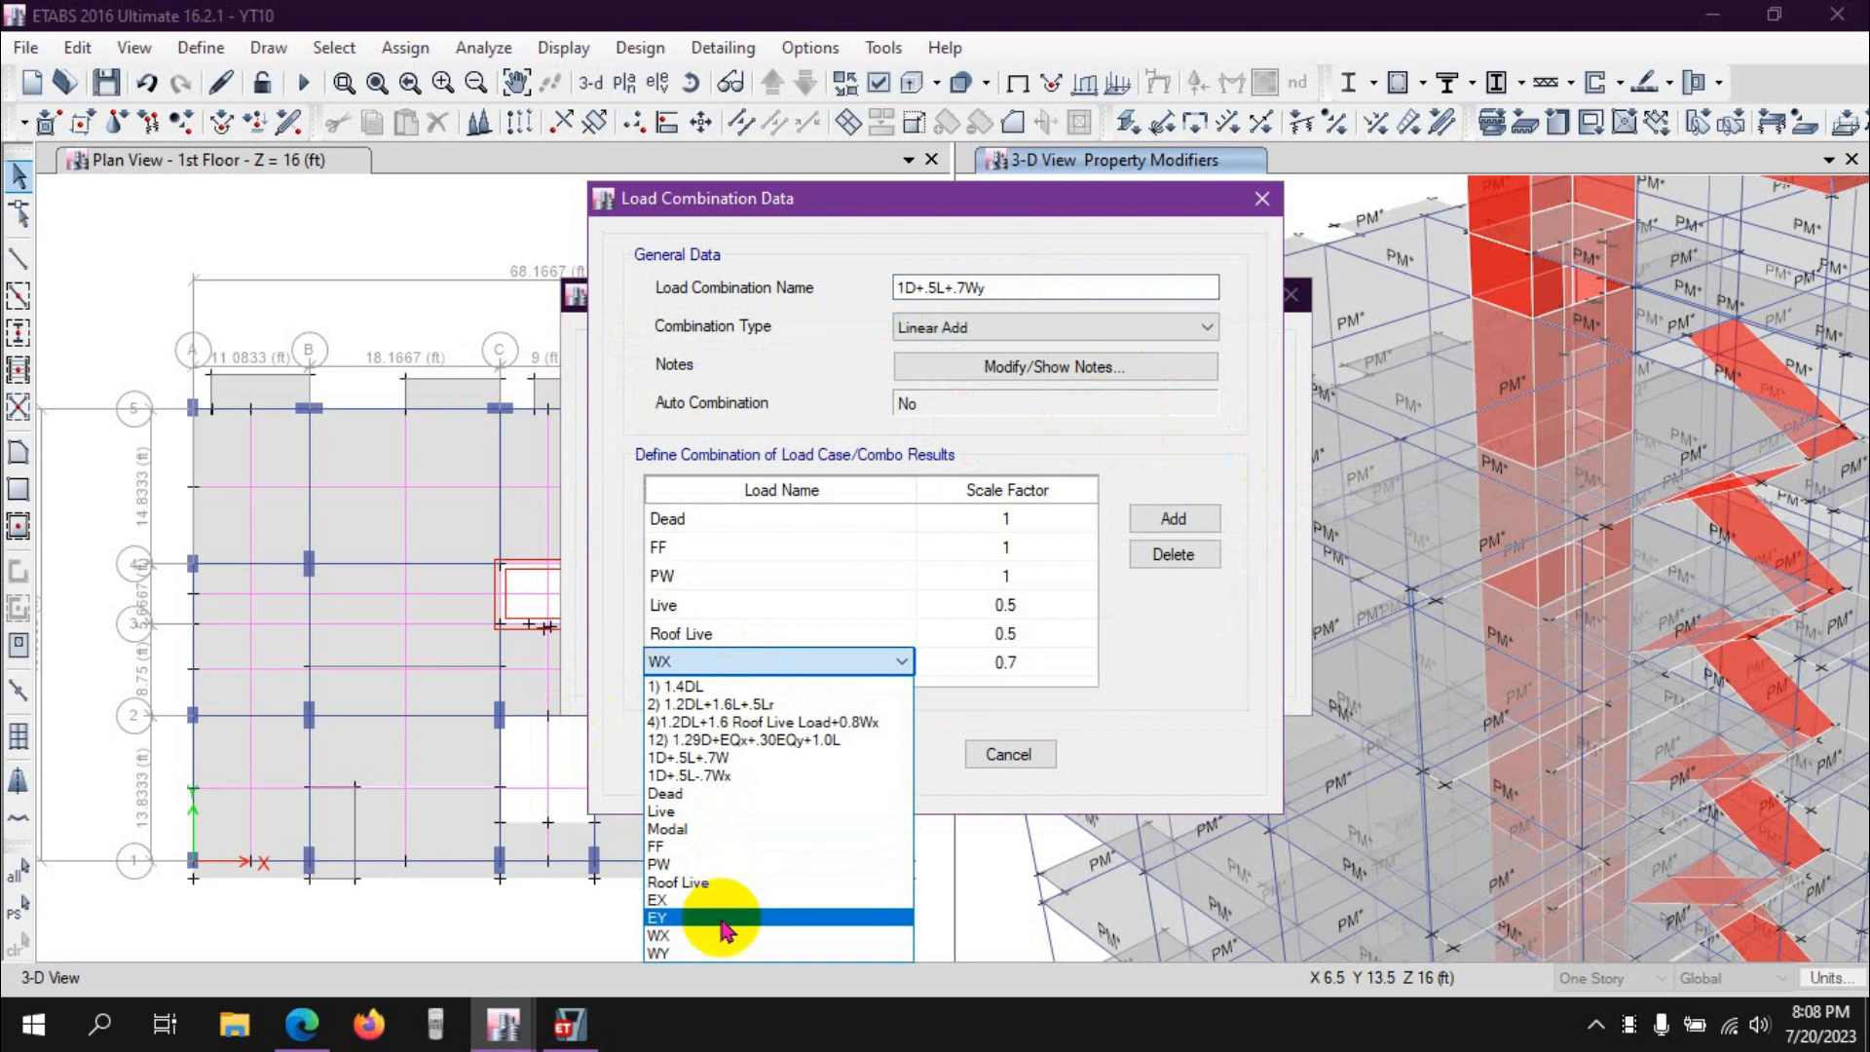
left_click(716, 953)
left_click(986, 665)
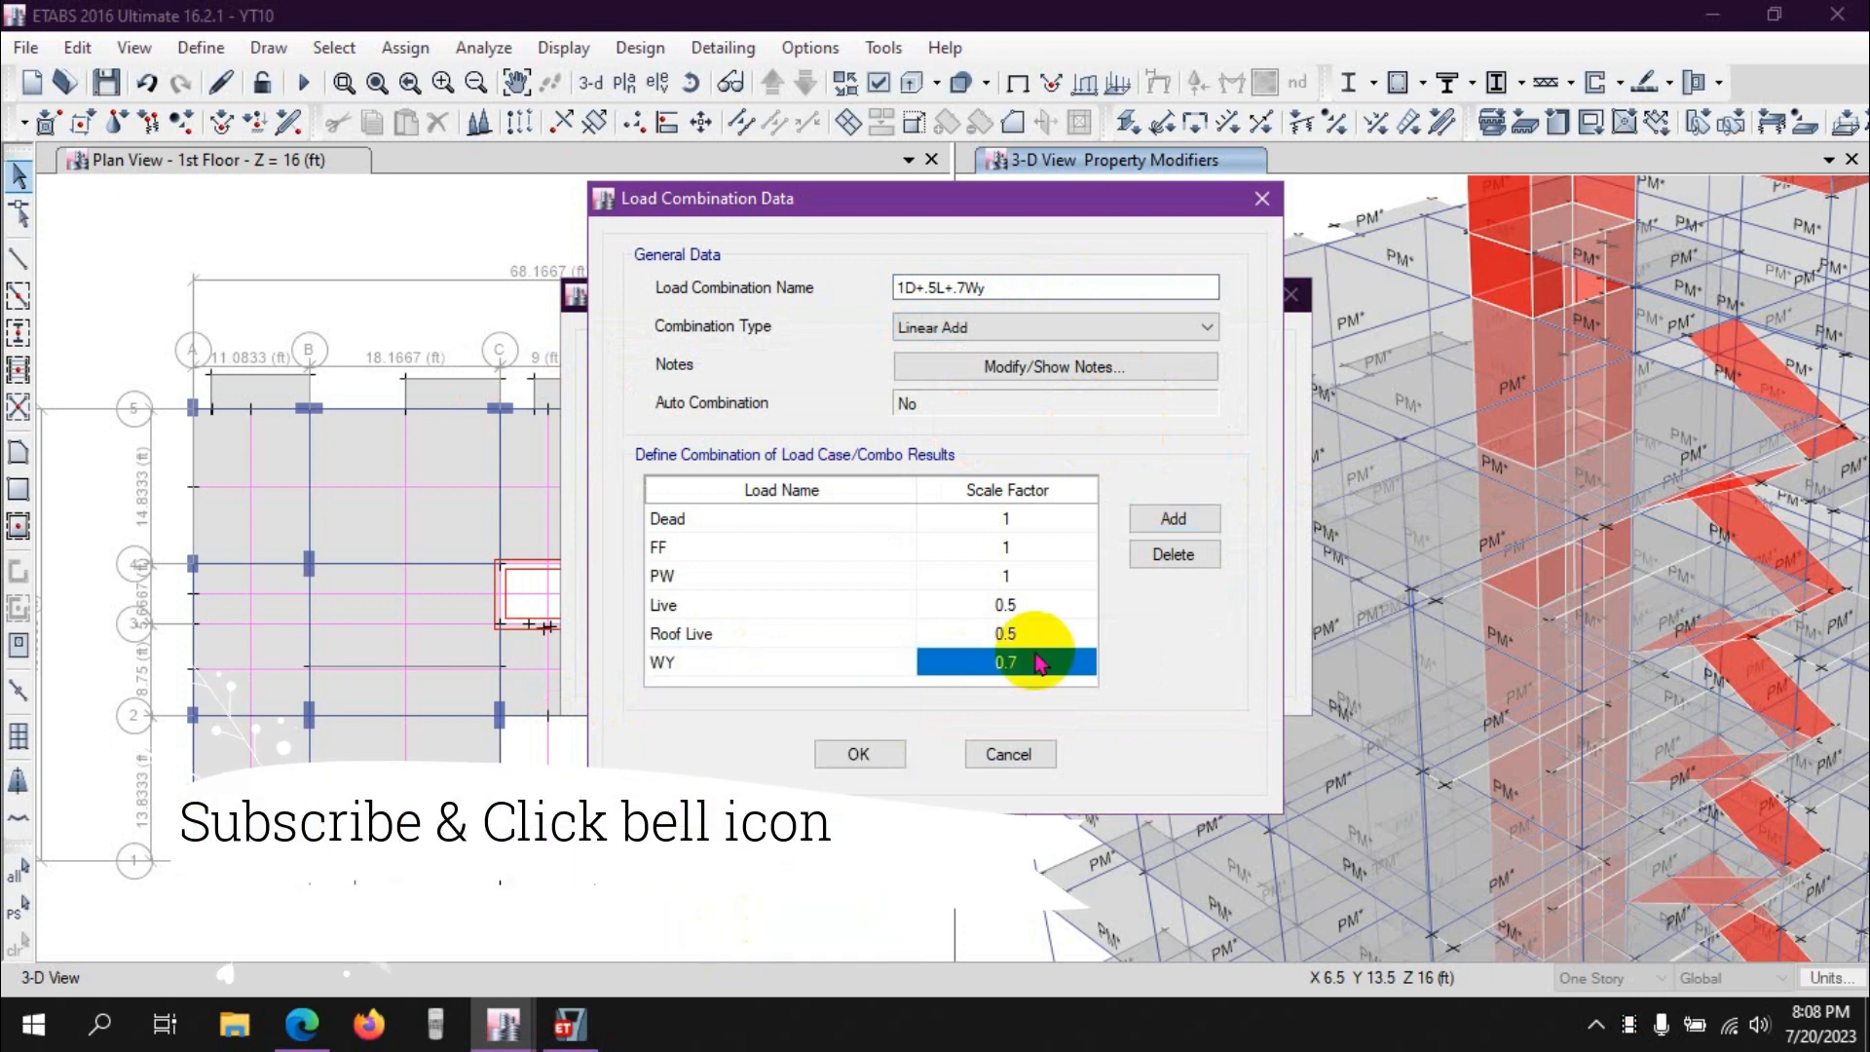
left_click(1018, 632)
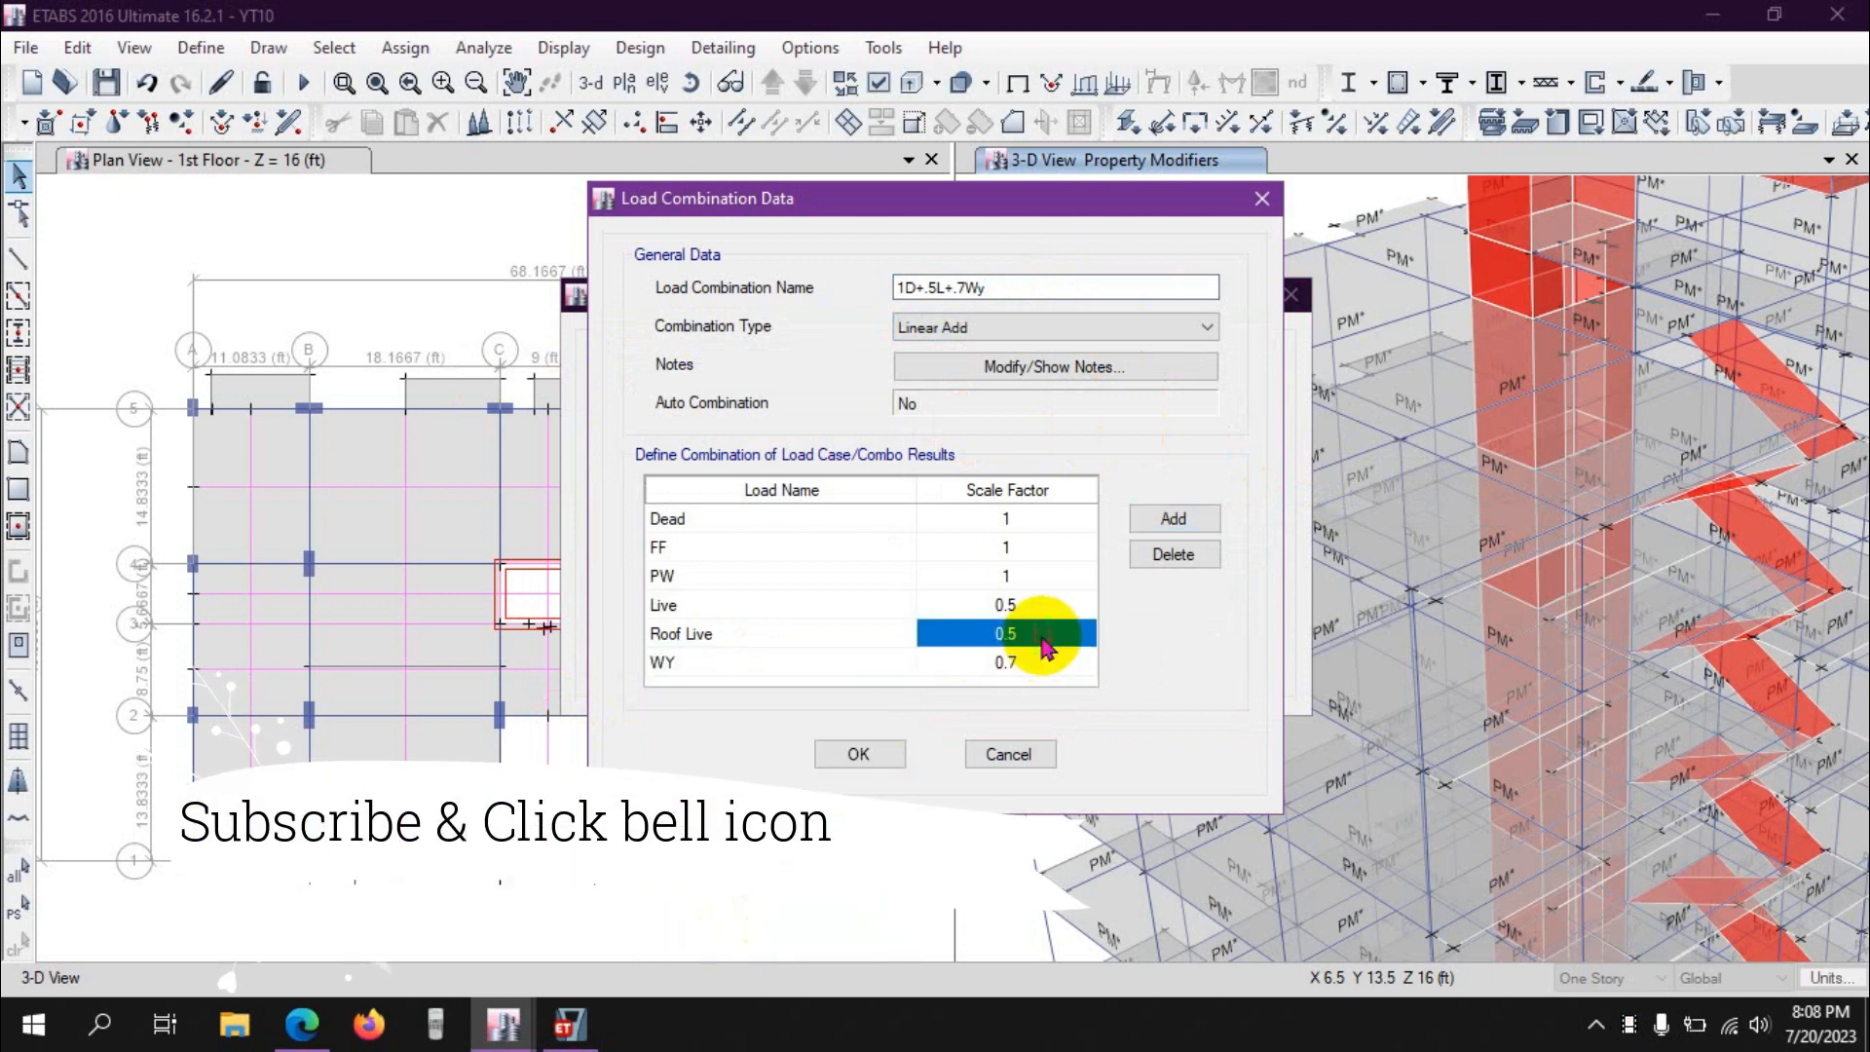
left_click(853, 755)
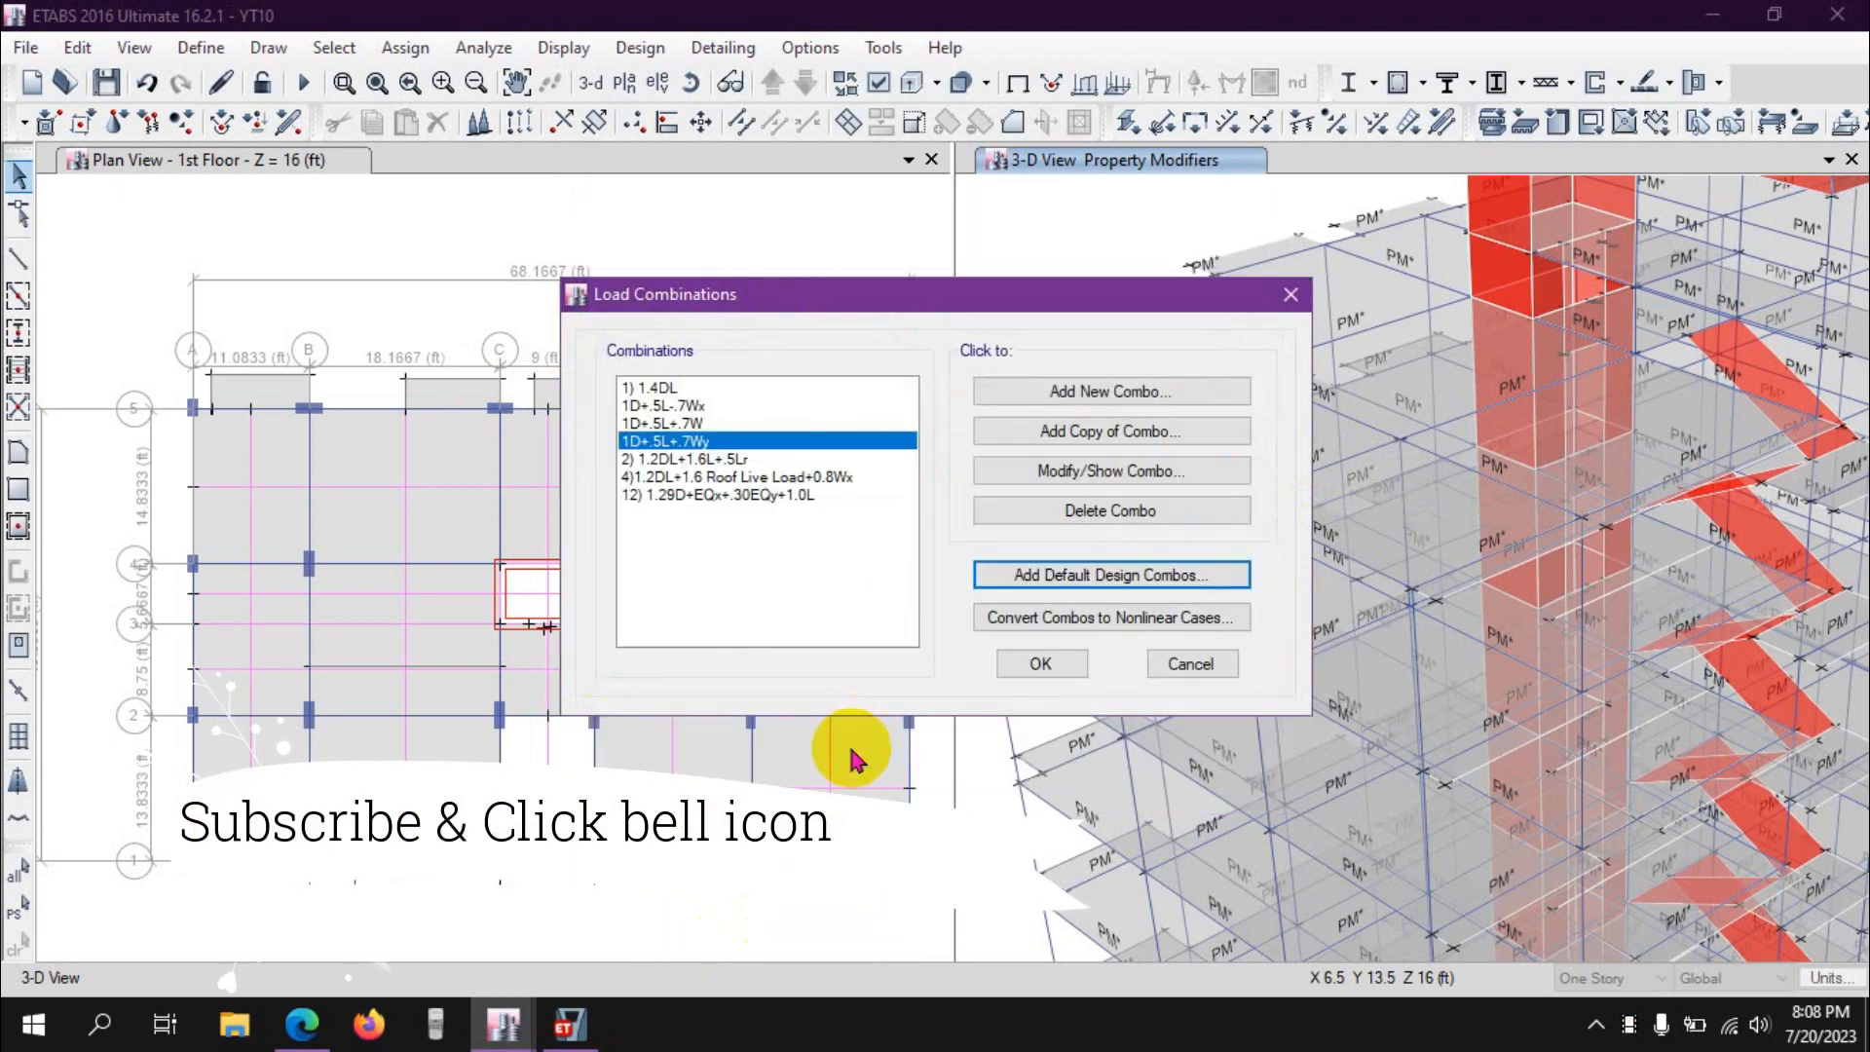
Duplicate the 1D+.5L+.7Wy combination as 1D+.5L-.7Wy-1, set the WY scale factor to -0.7 and accept all load combinations
left_click(1109, 433)
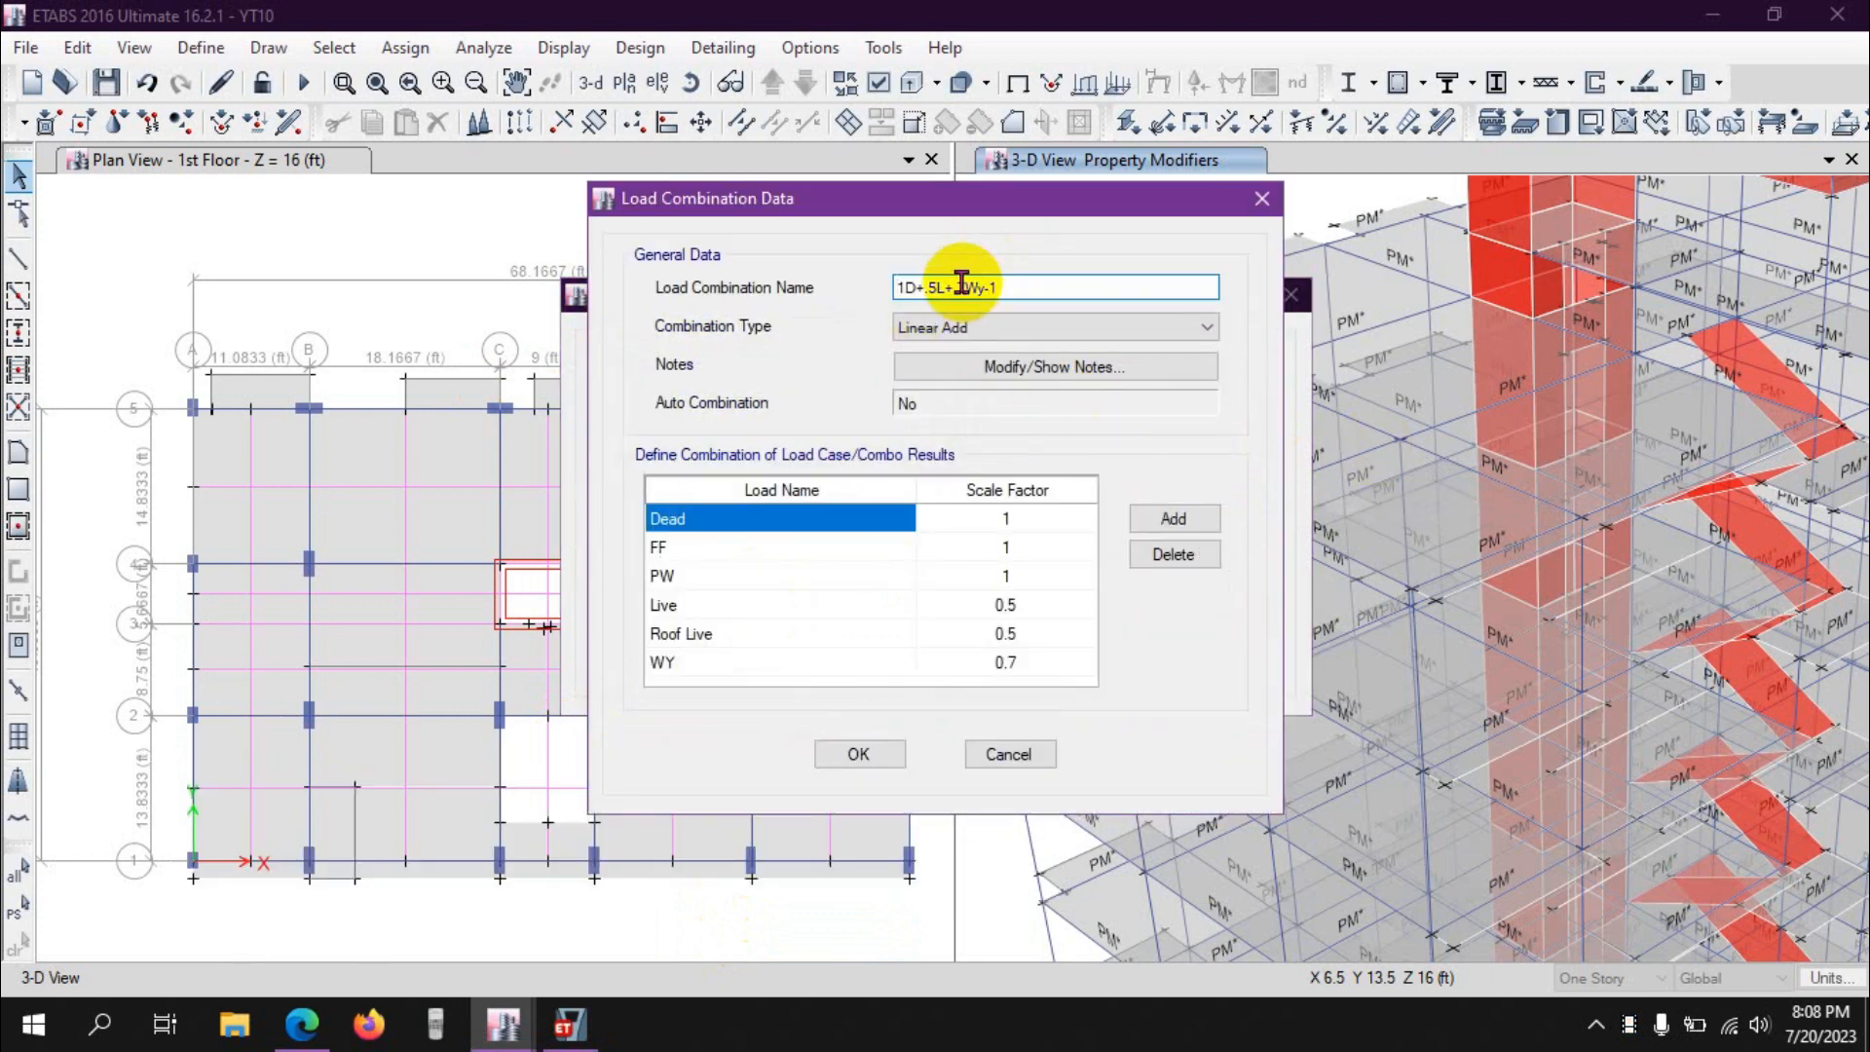
left_click(954, 283)
key("BackSpace")
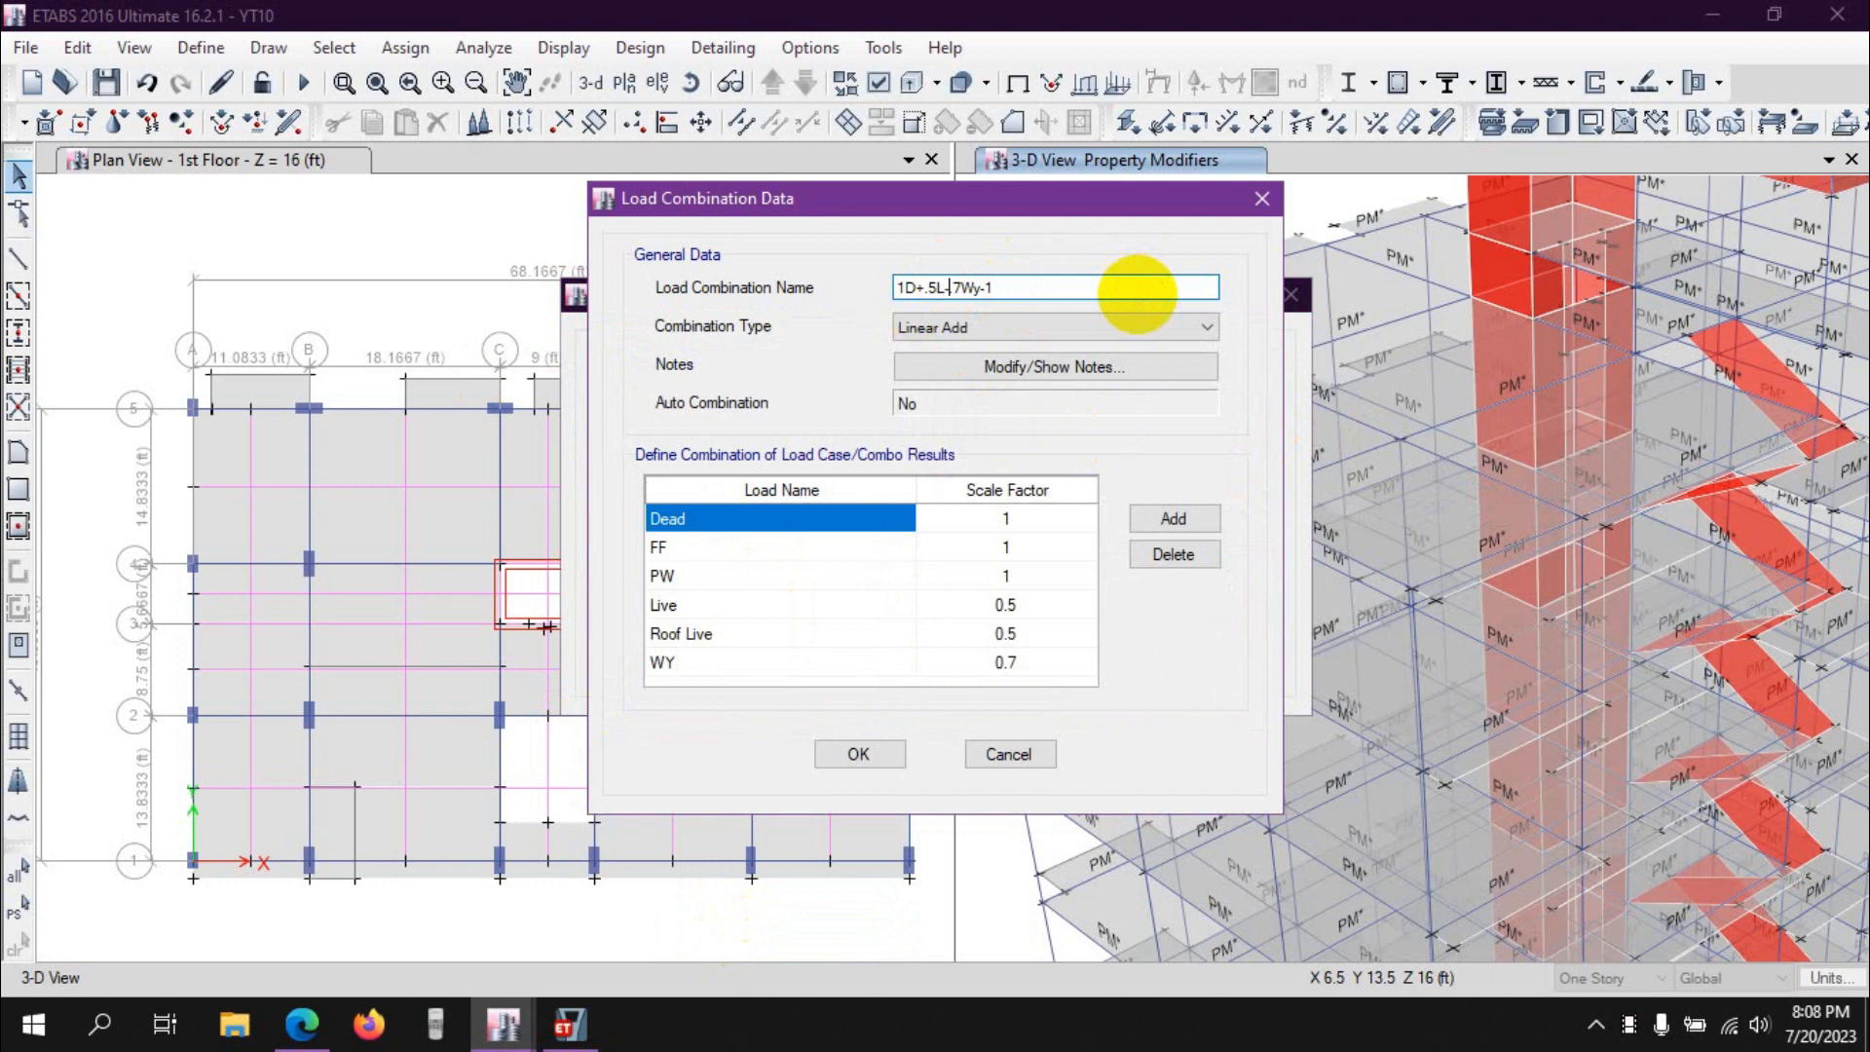
left_click_drag(984, 638, 968, 671)
double_click(967, 672)
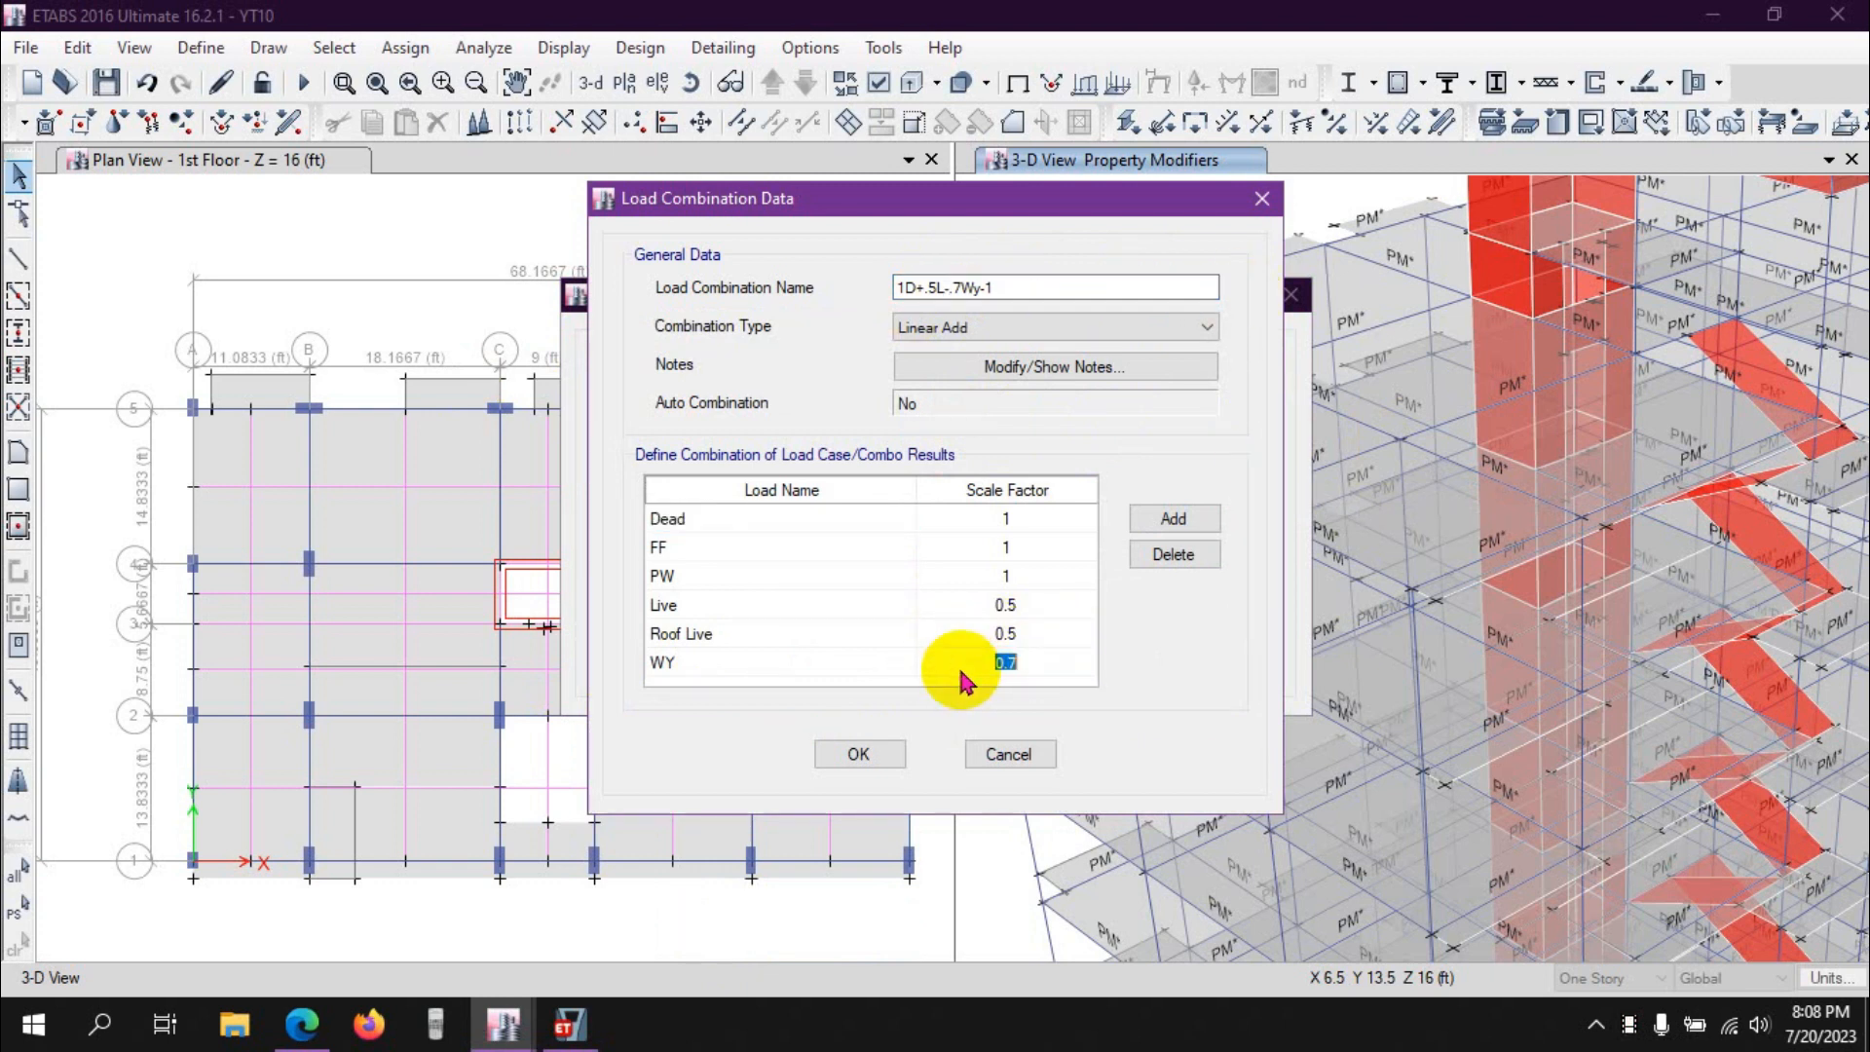
key("Return")
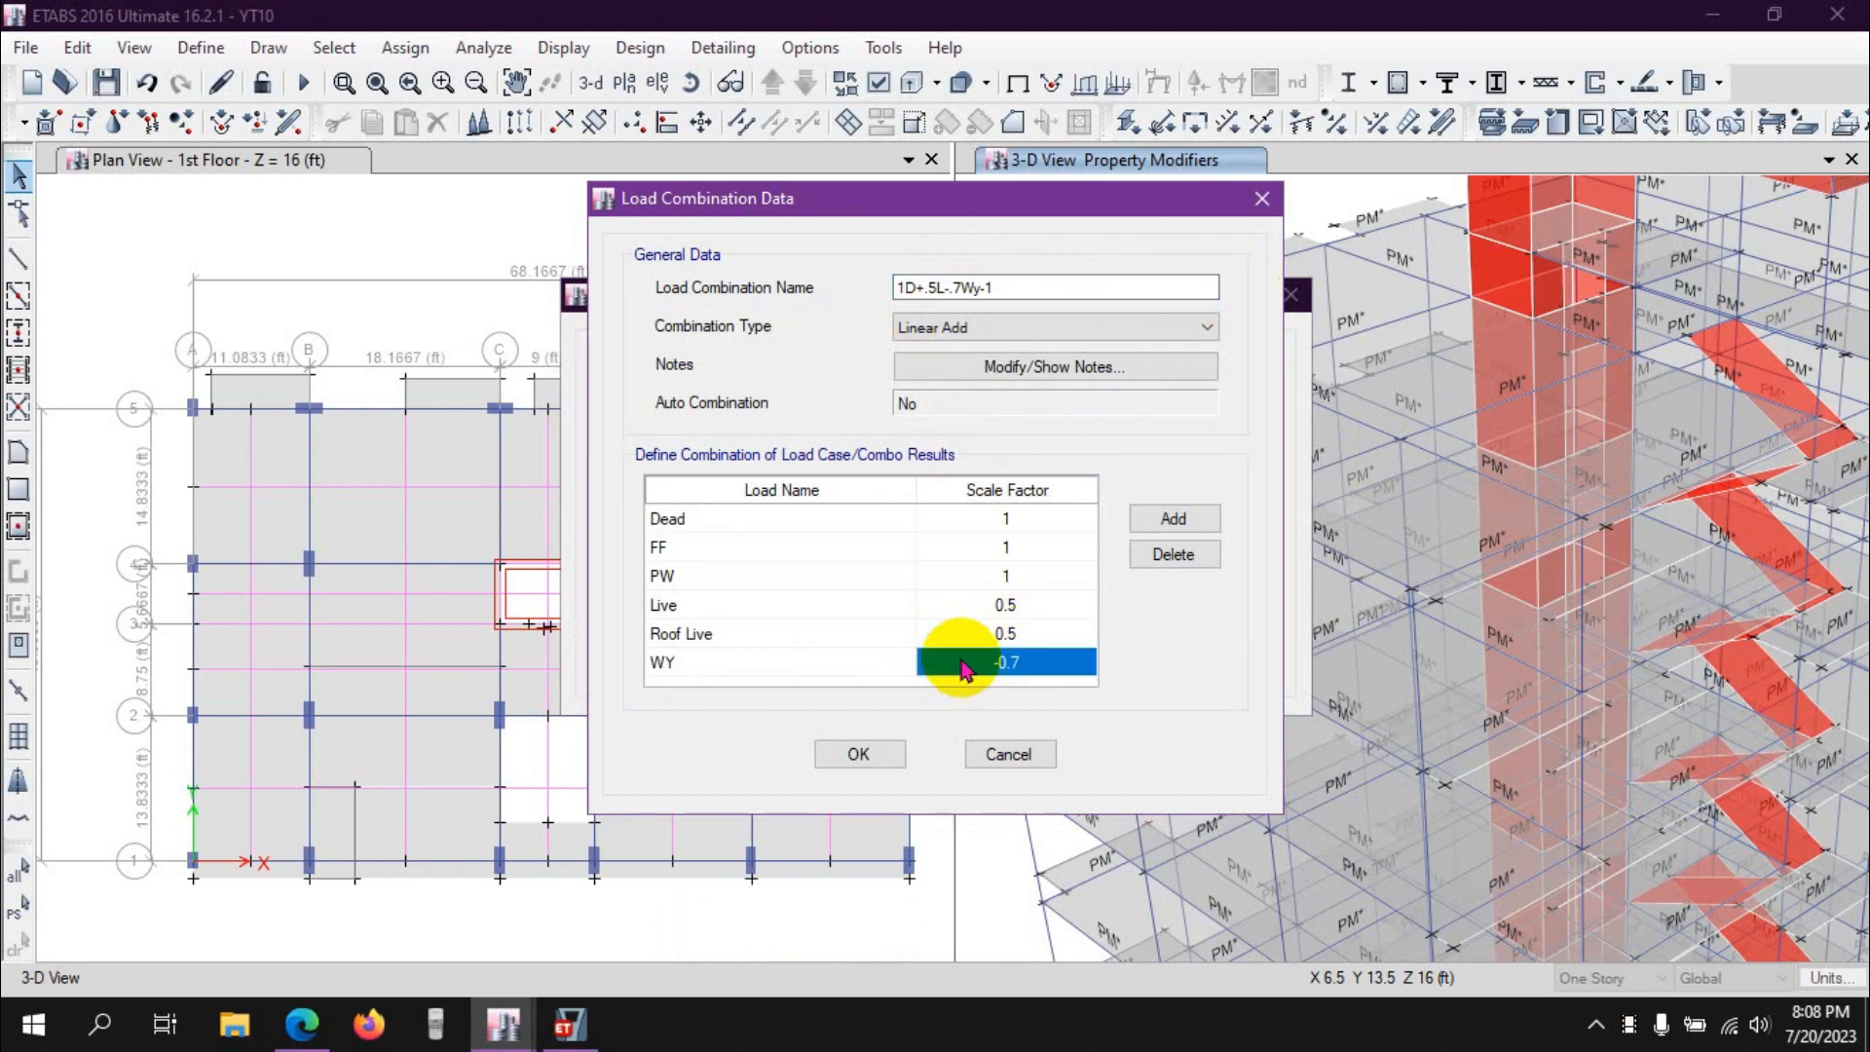
left_click(858, 754)
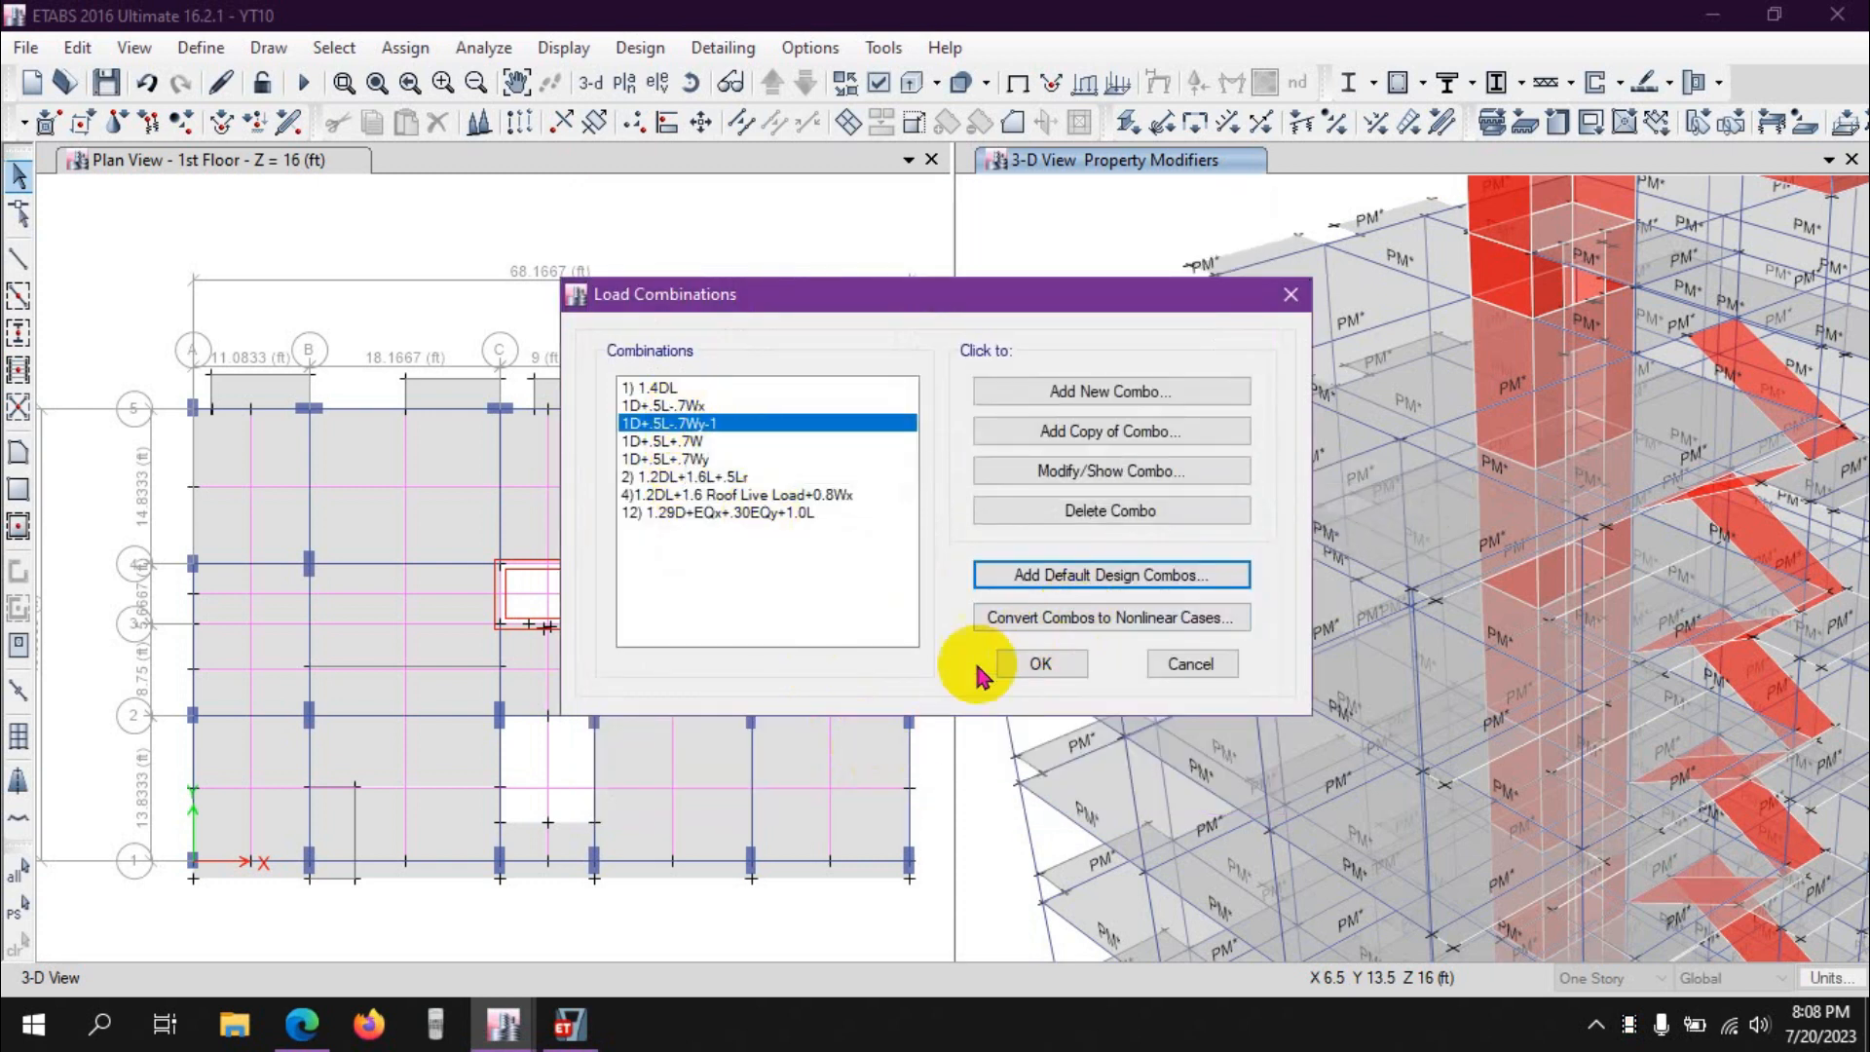
left_click(1025, 666)
Run the structural analysis and show the story response plot of maximum story displacement
scroll(1163, 421, "down", 5)
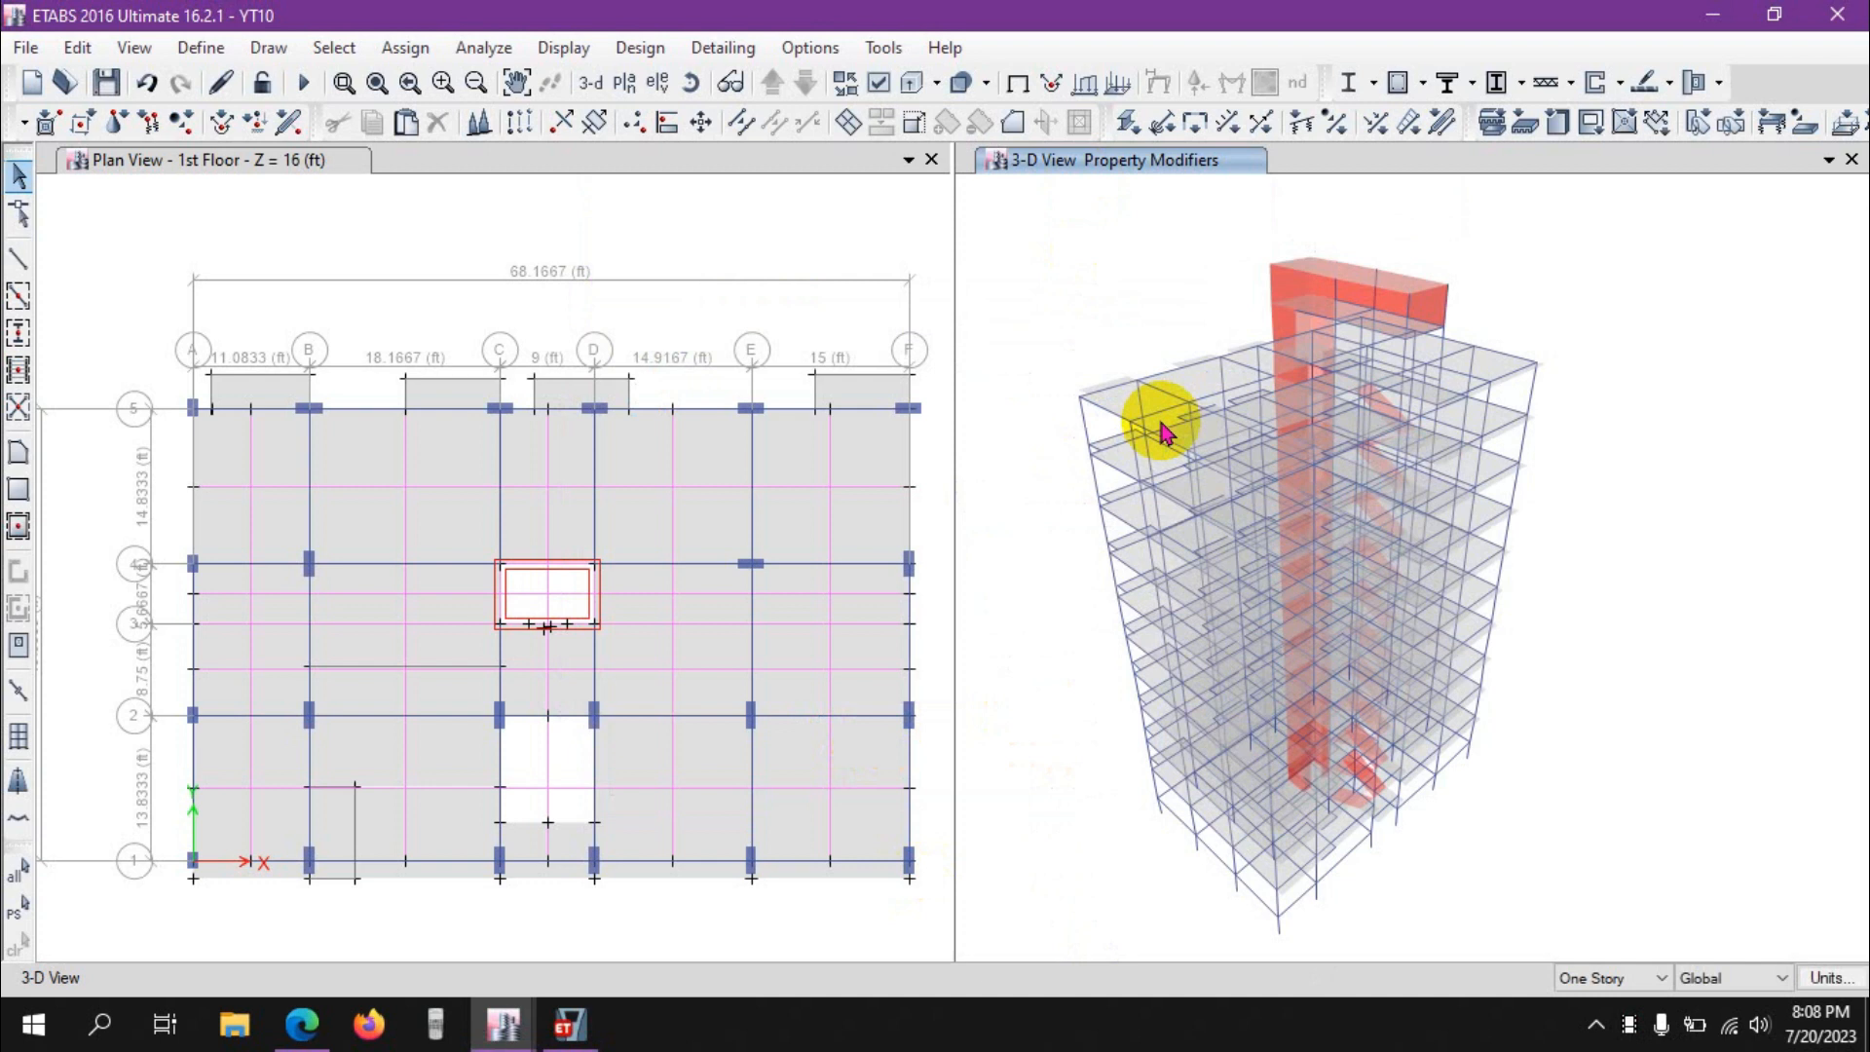
left_click(304, 85)
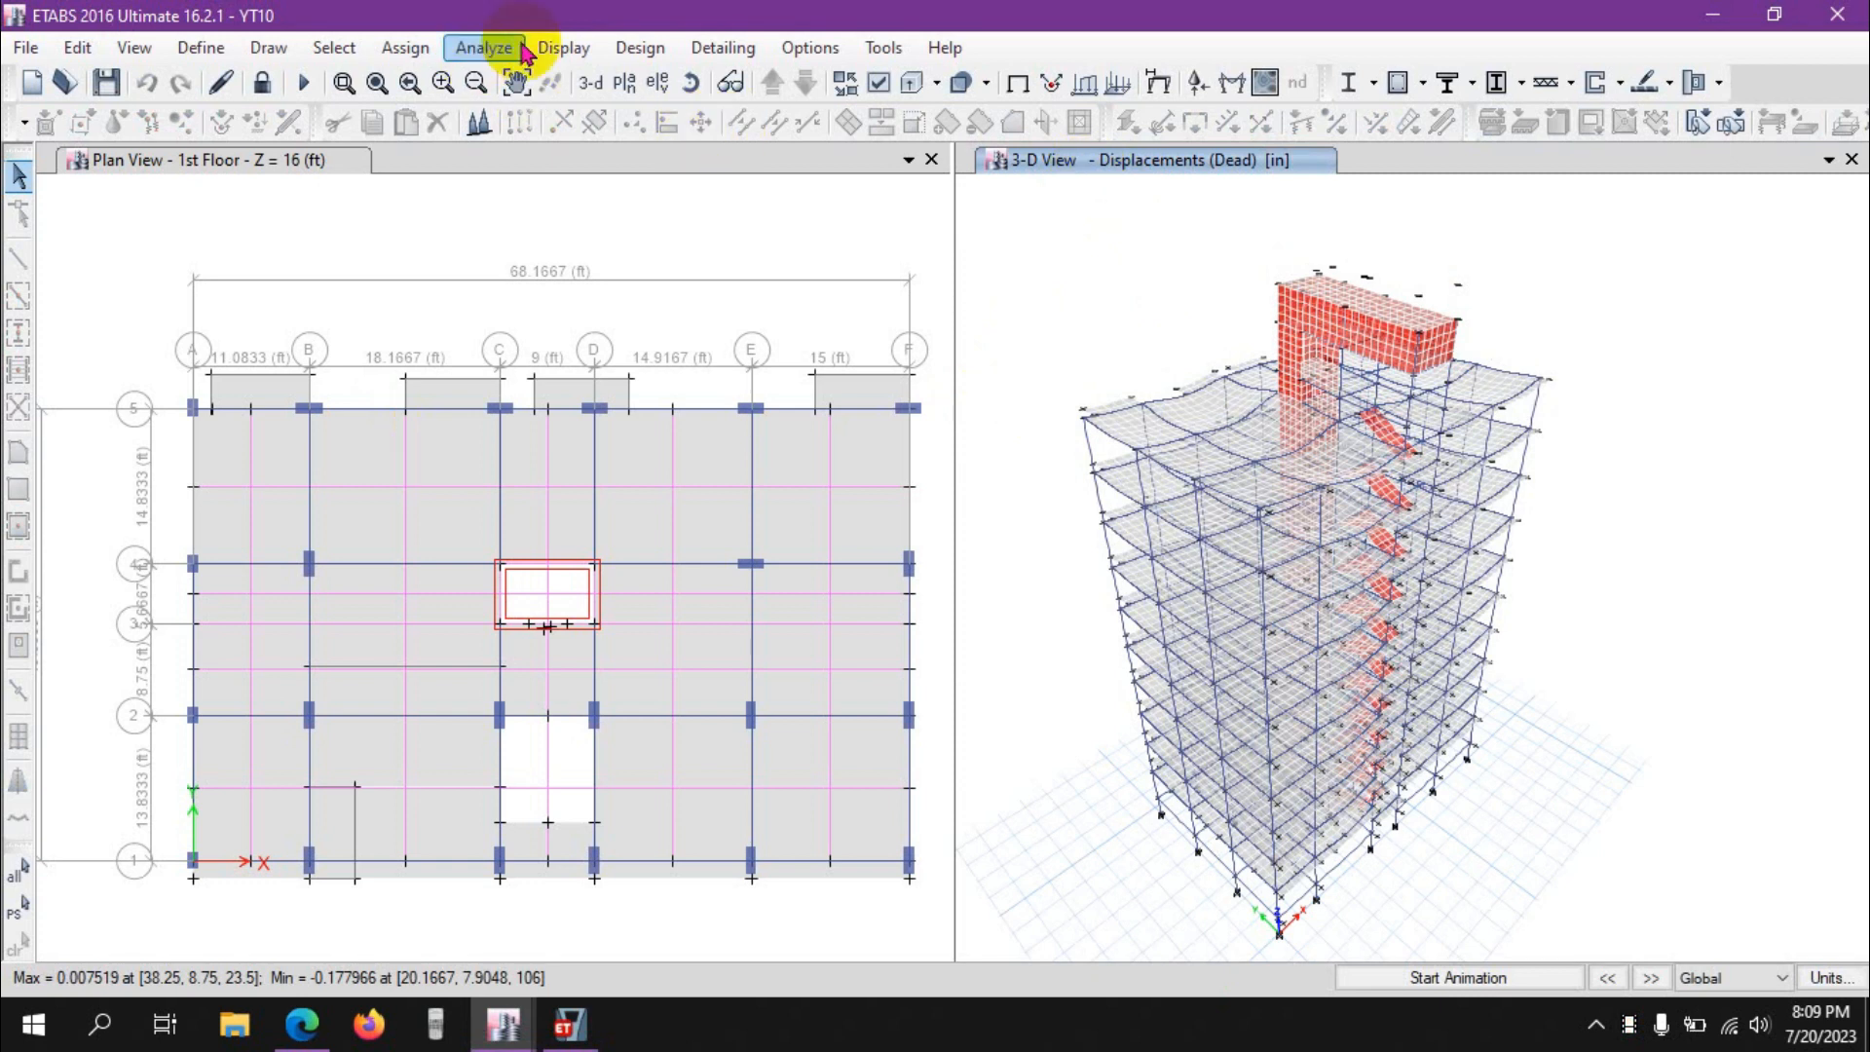
left_click(562, 47)
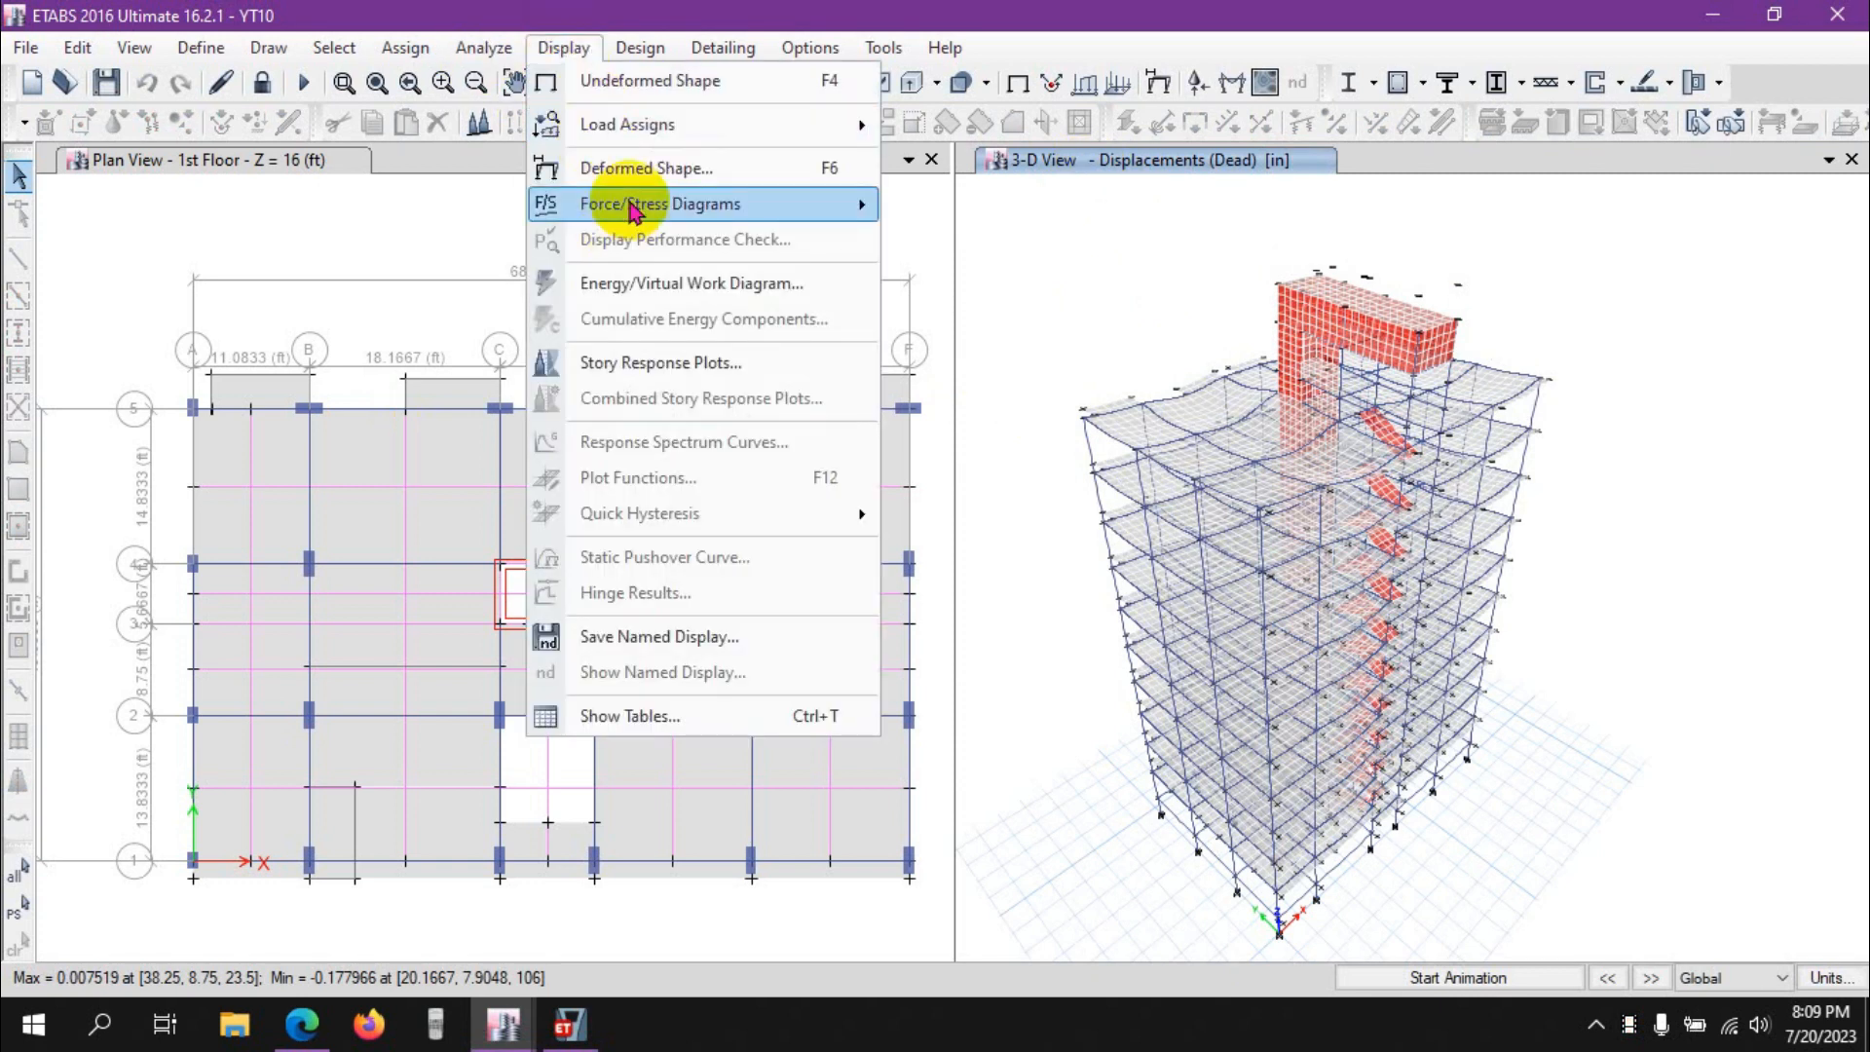
left_click(641, 366)
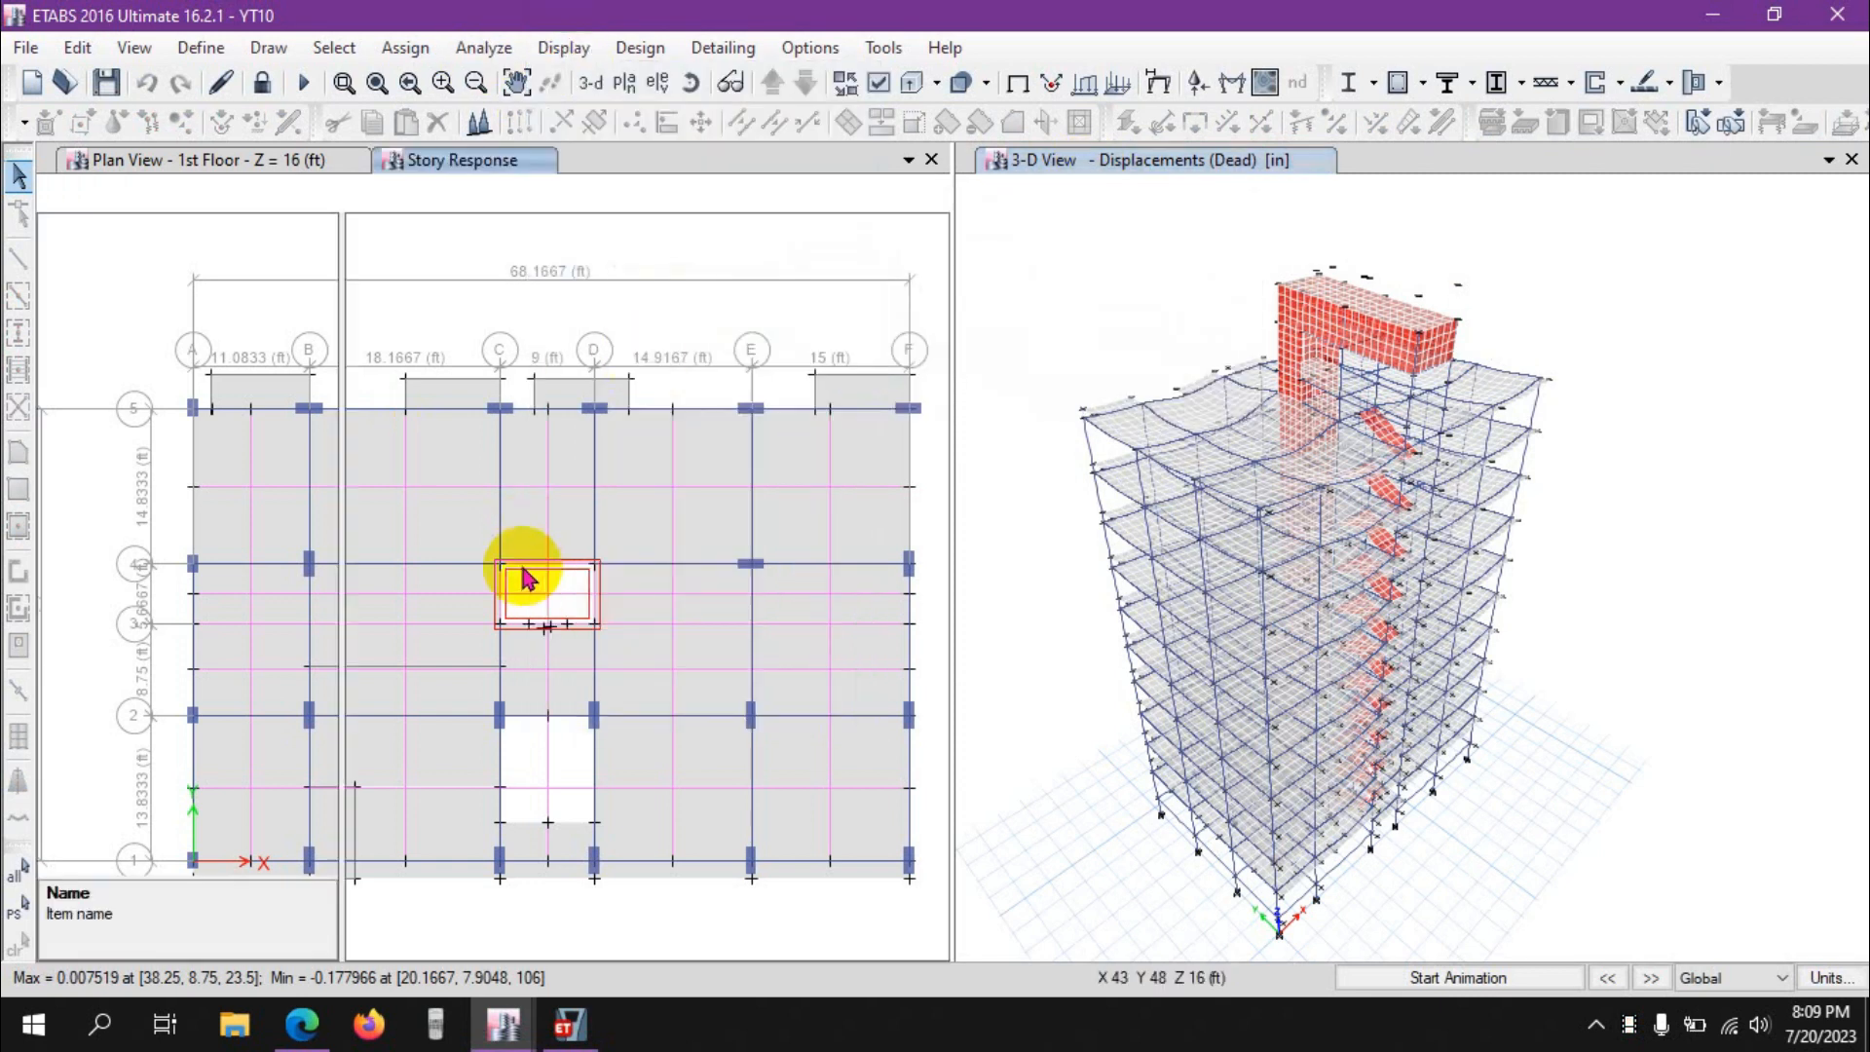
Reread the overall sway limit for wind loading in the Edge training manual, then return to ETABS
left_click(1065, 164)
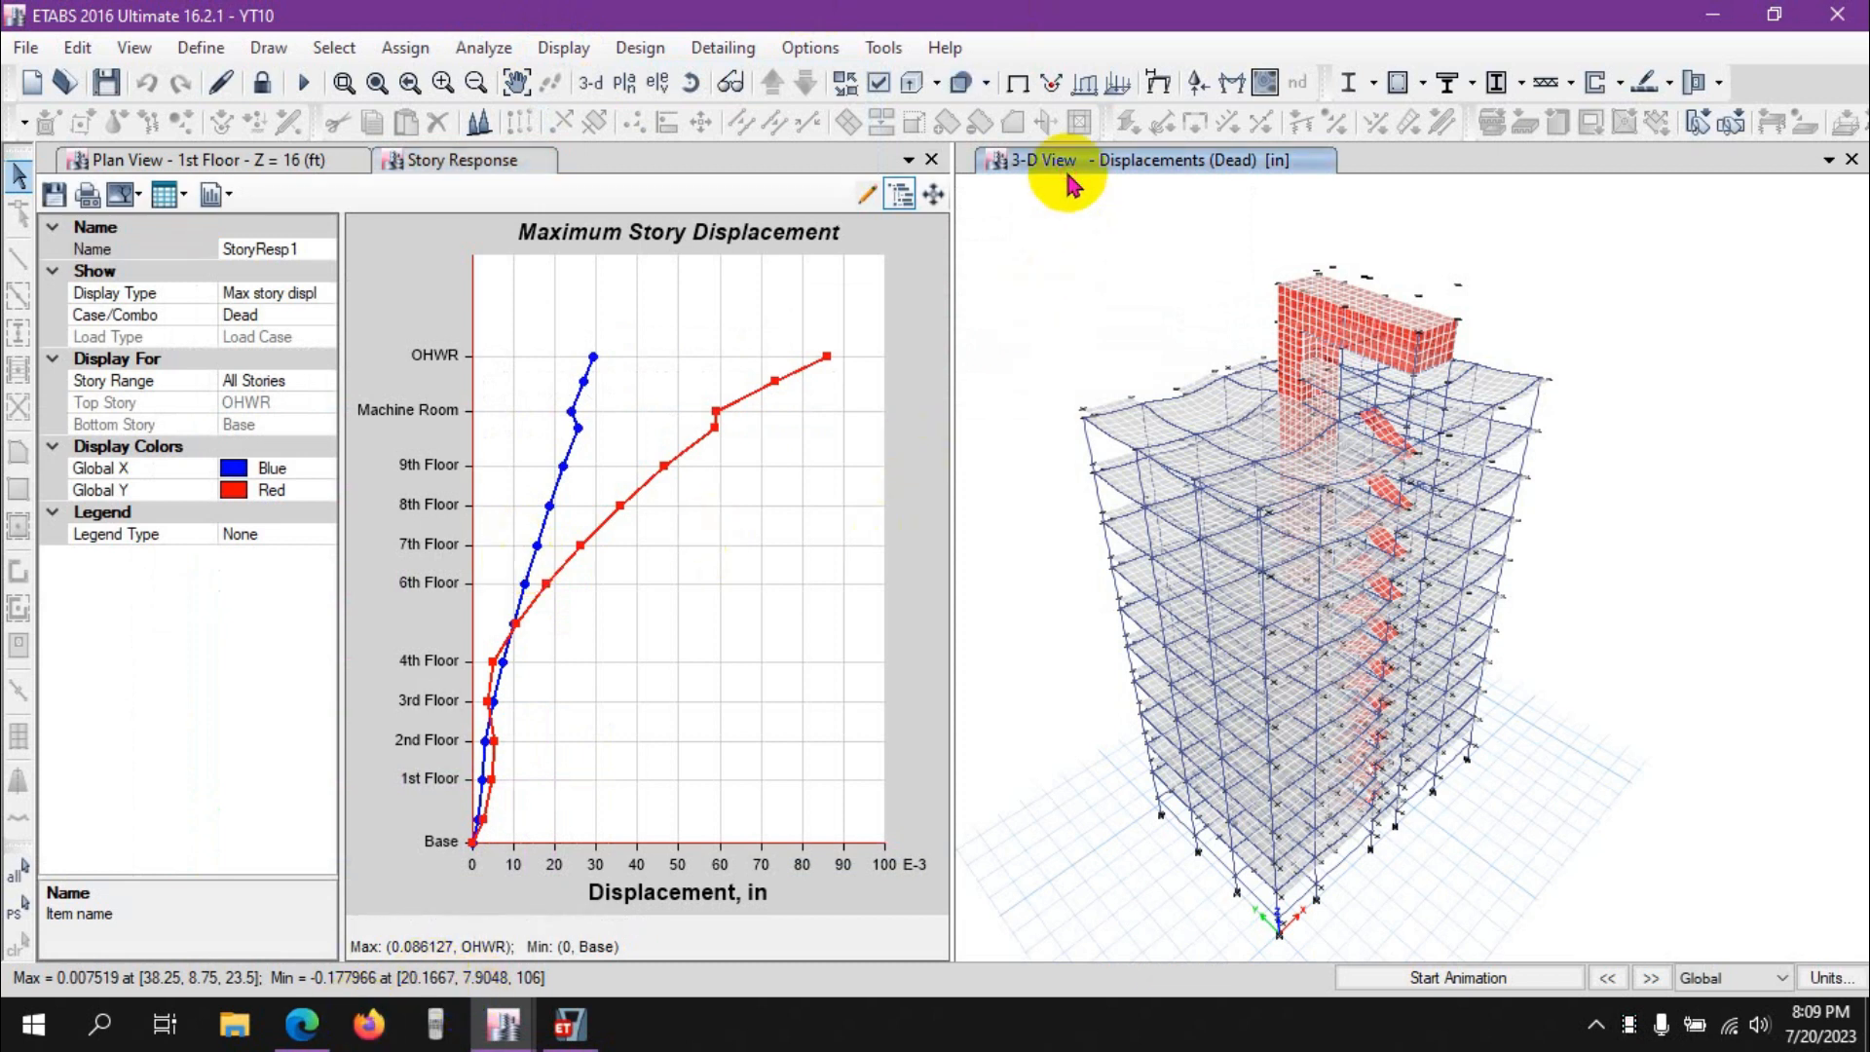
left_click(302, 1021)
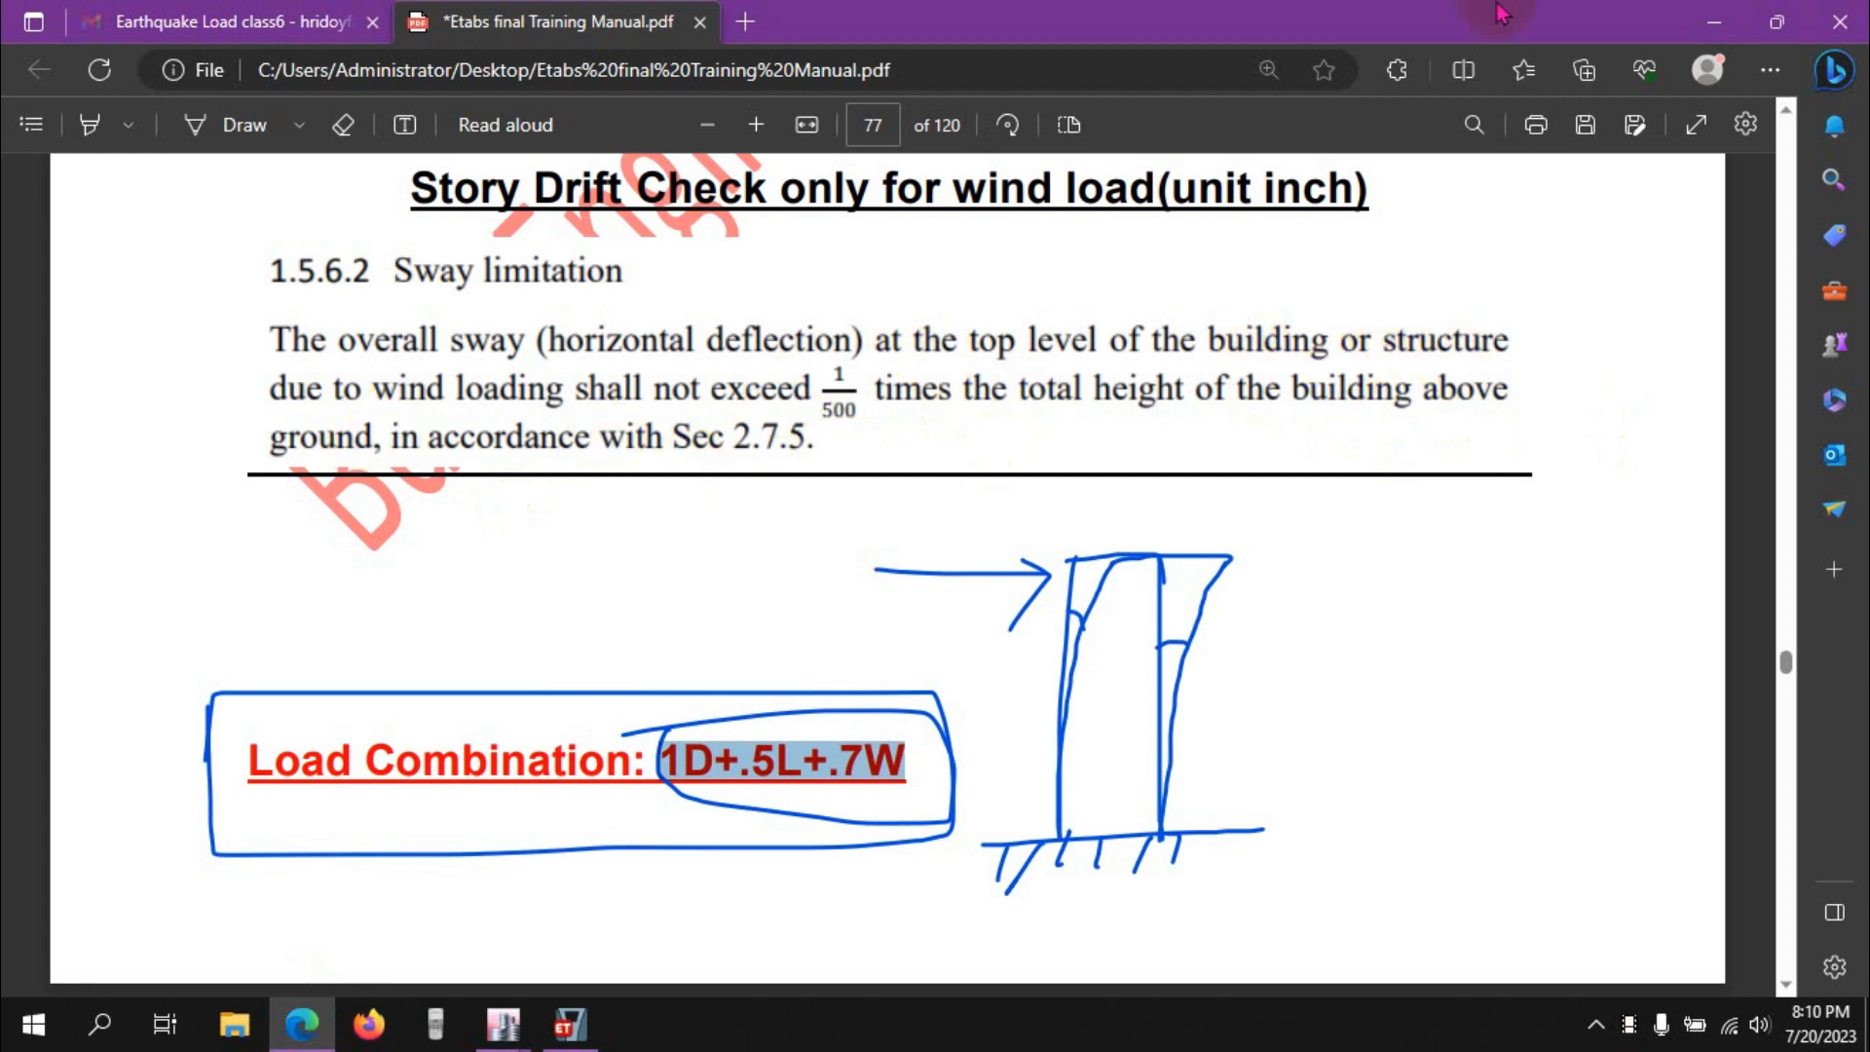
left_click(1718, 8)
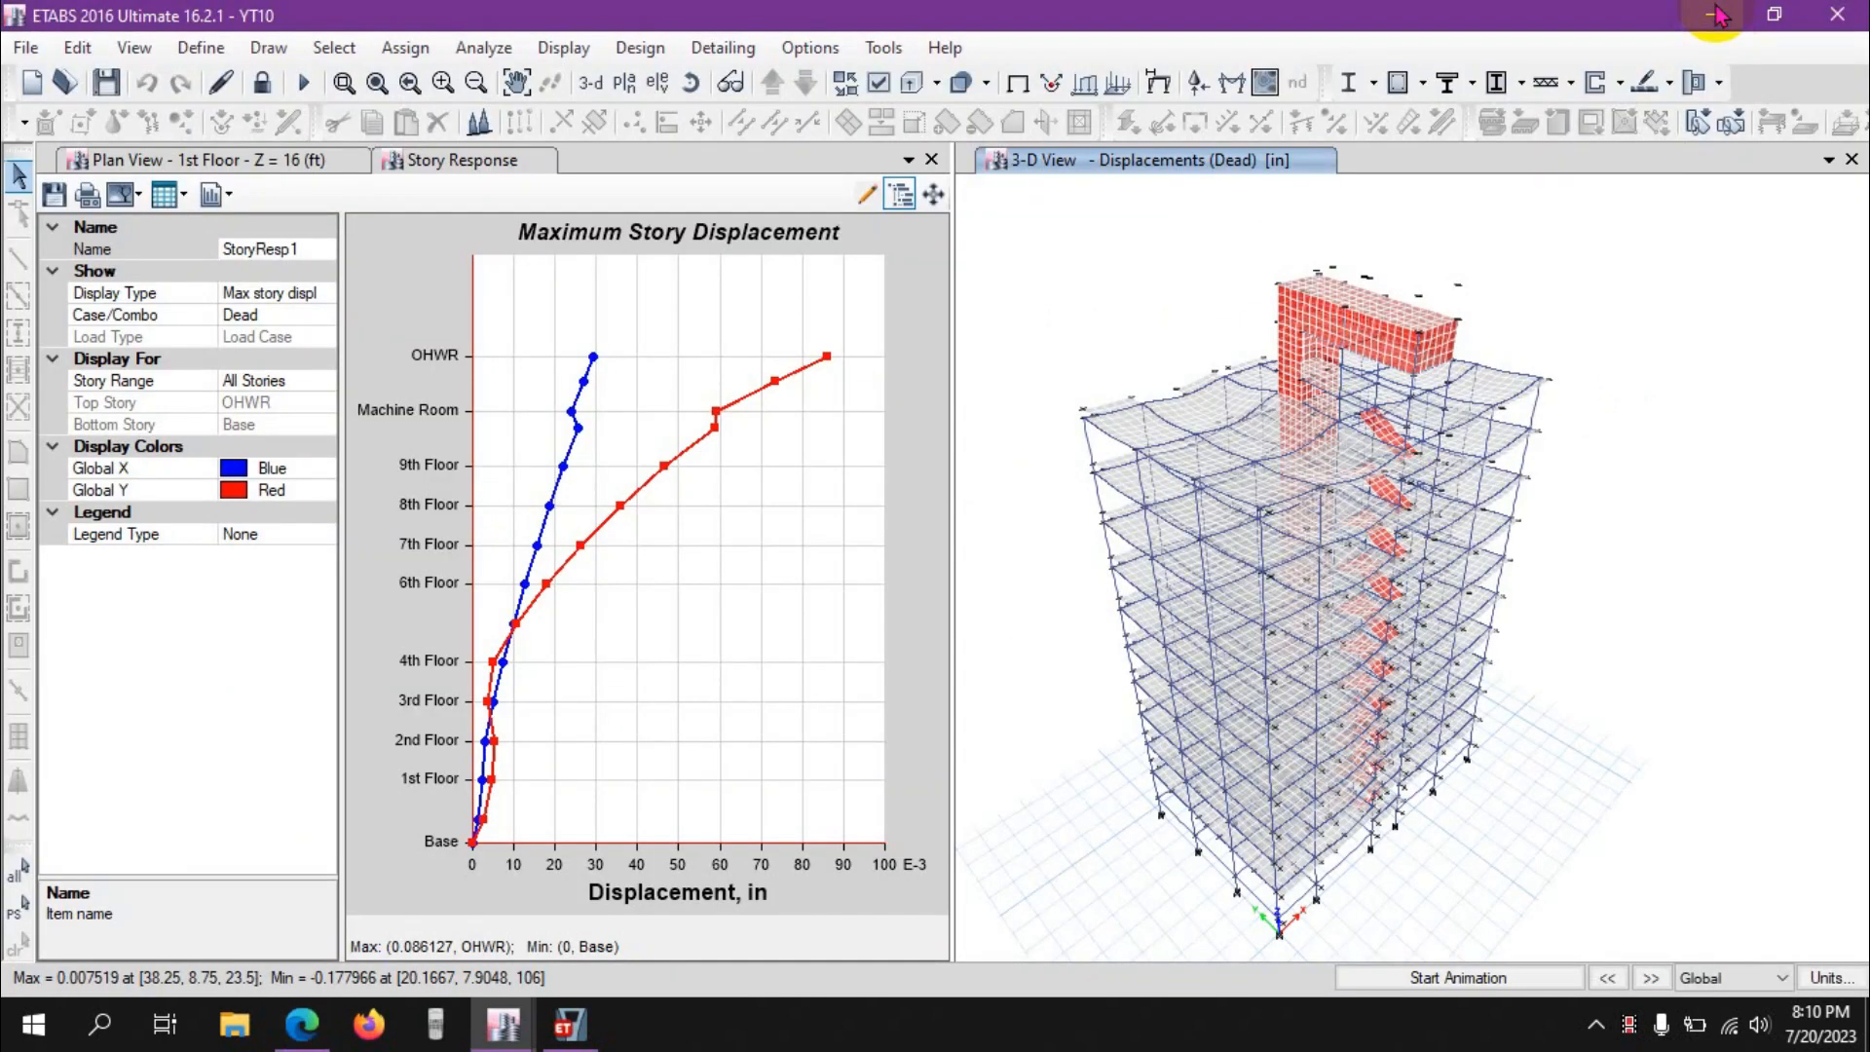
Examine the roof and ground floor elevations in the story data to work out the building height above ground
left_click(479, 119)
left_click(1075, 234)
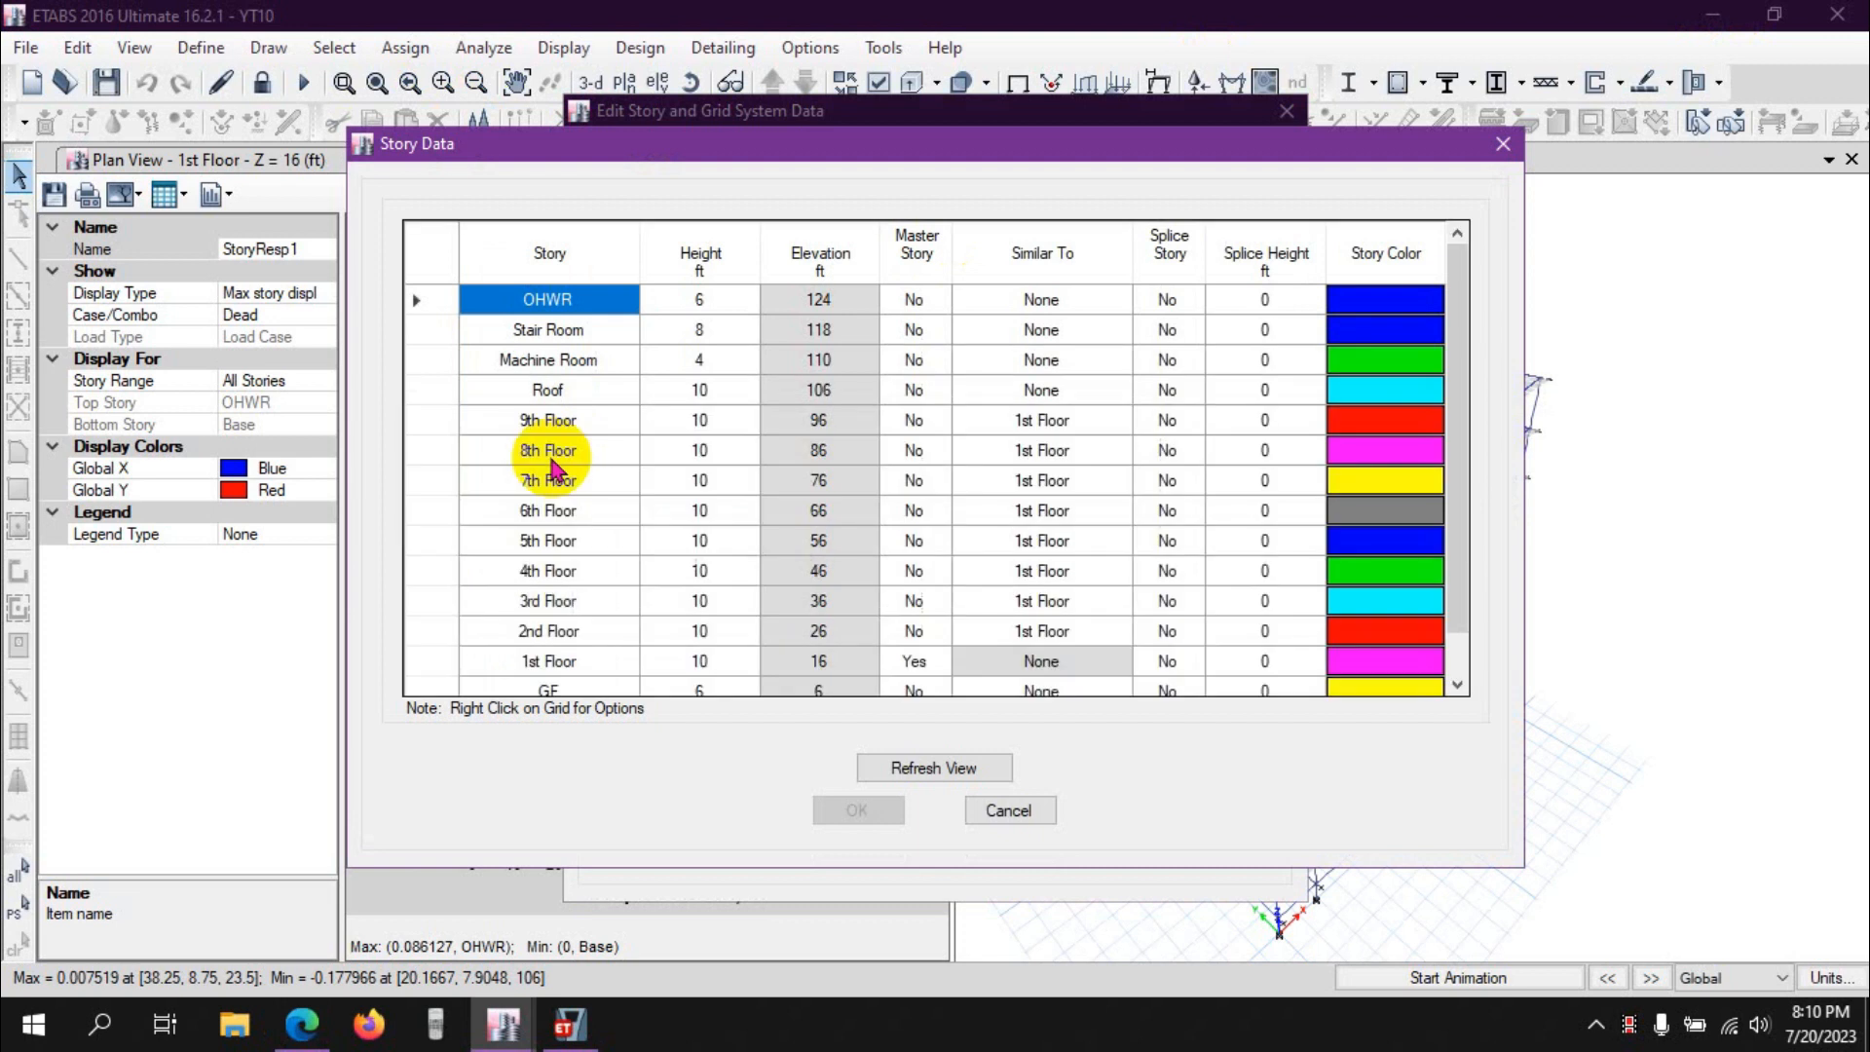
left_click(706, 391)
left_click(848, 392)
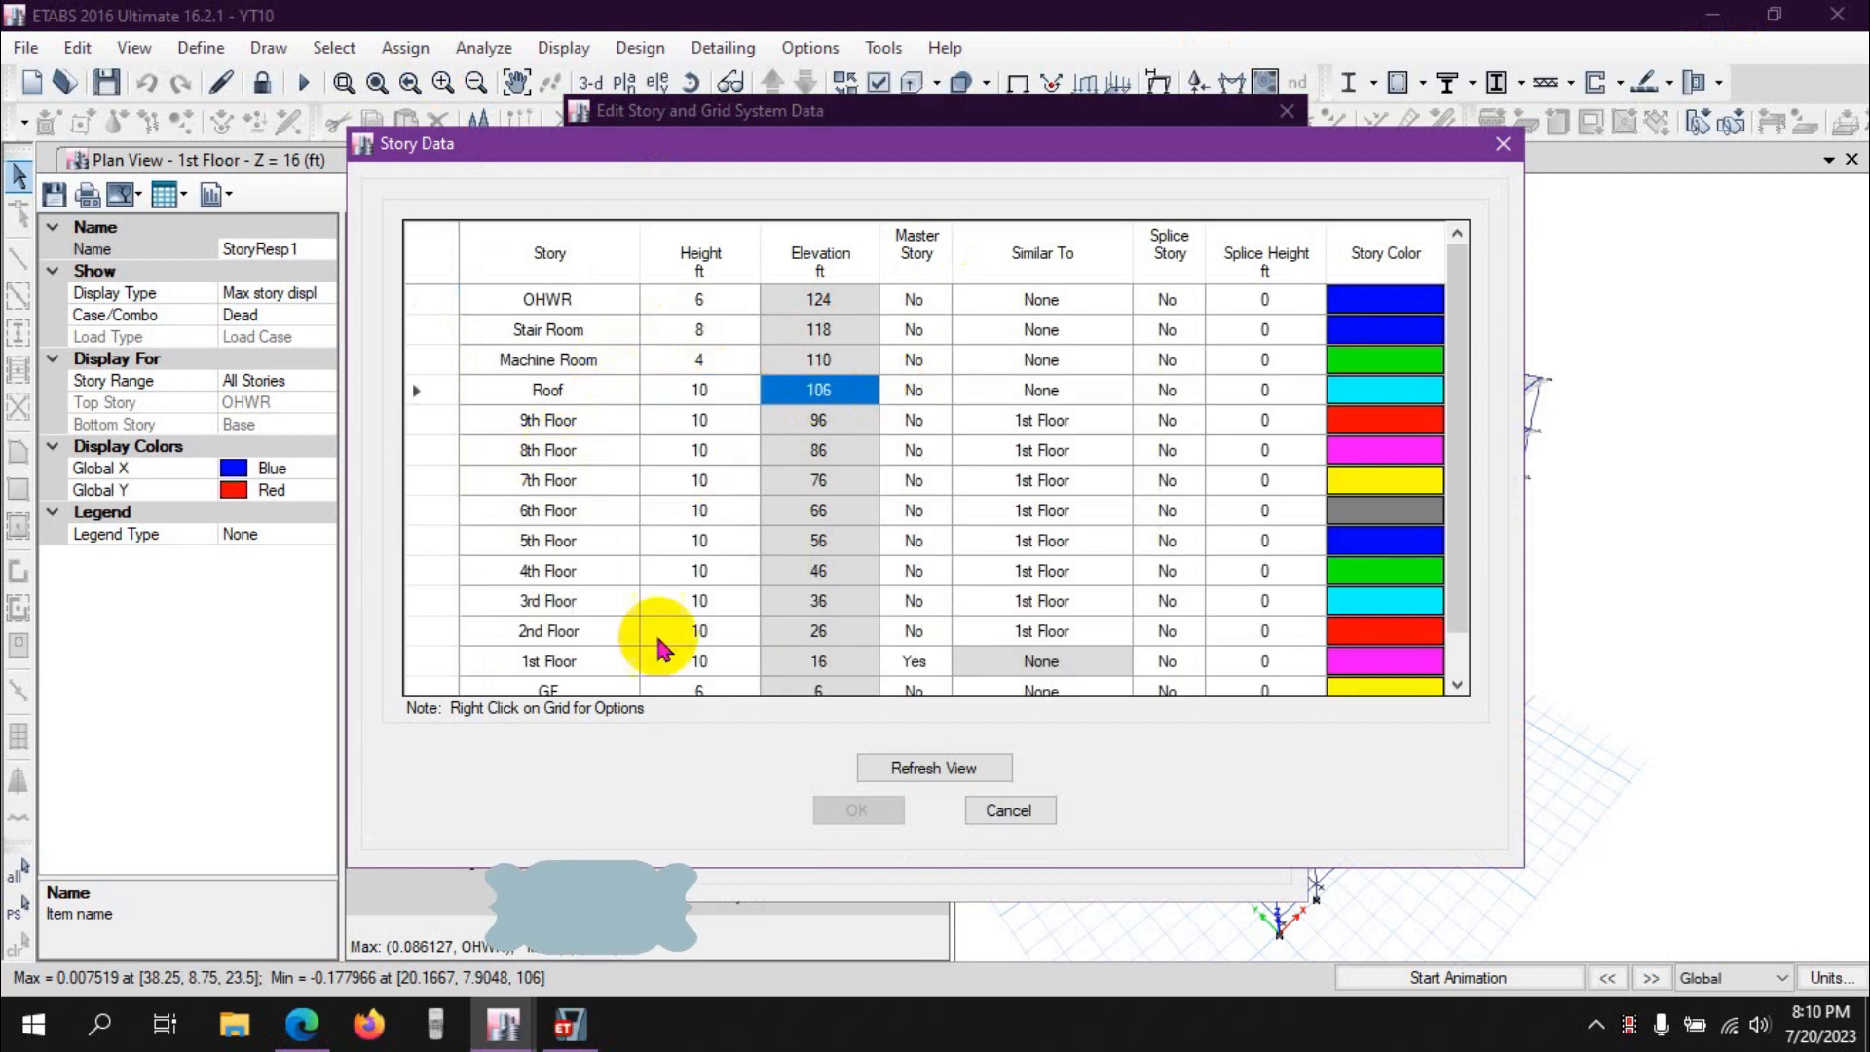
scroll(658, 643, "down", 1)
scroll(769, 584, "up", 1)
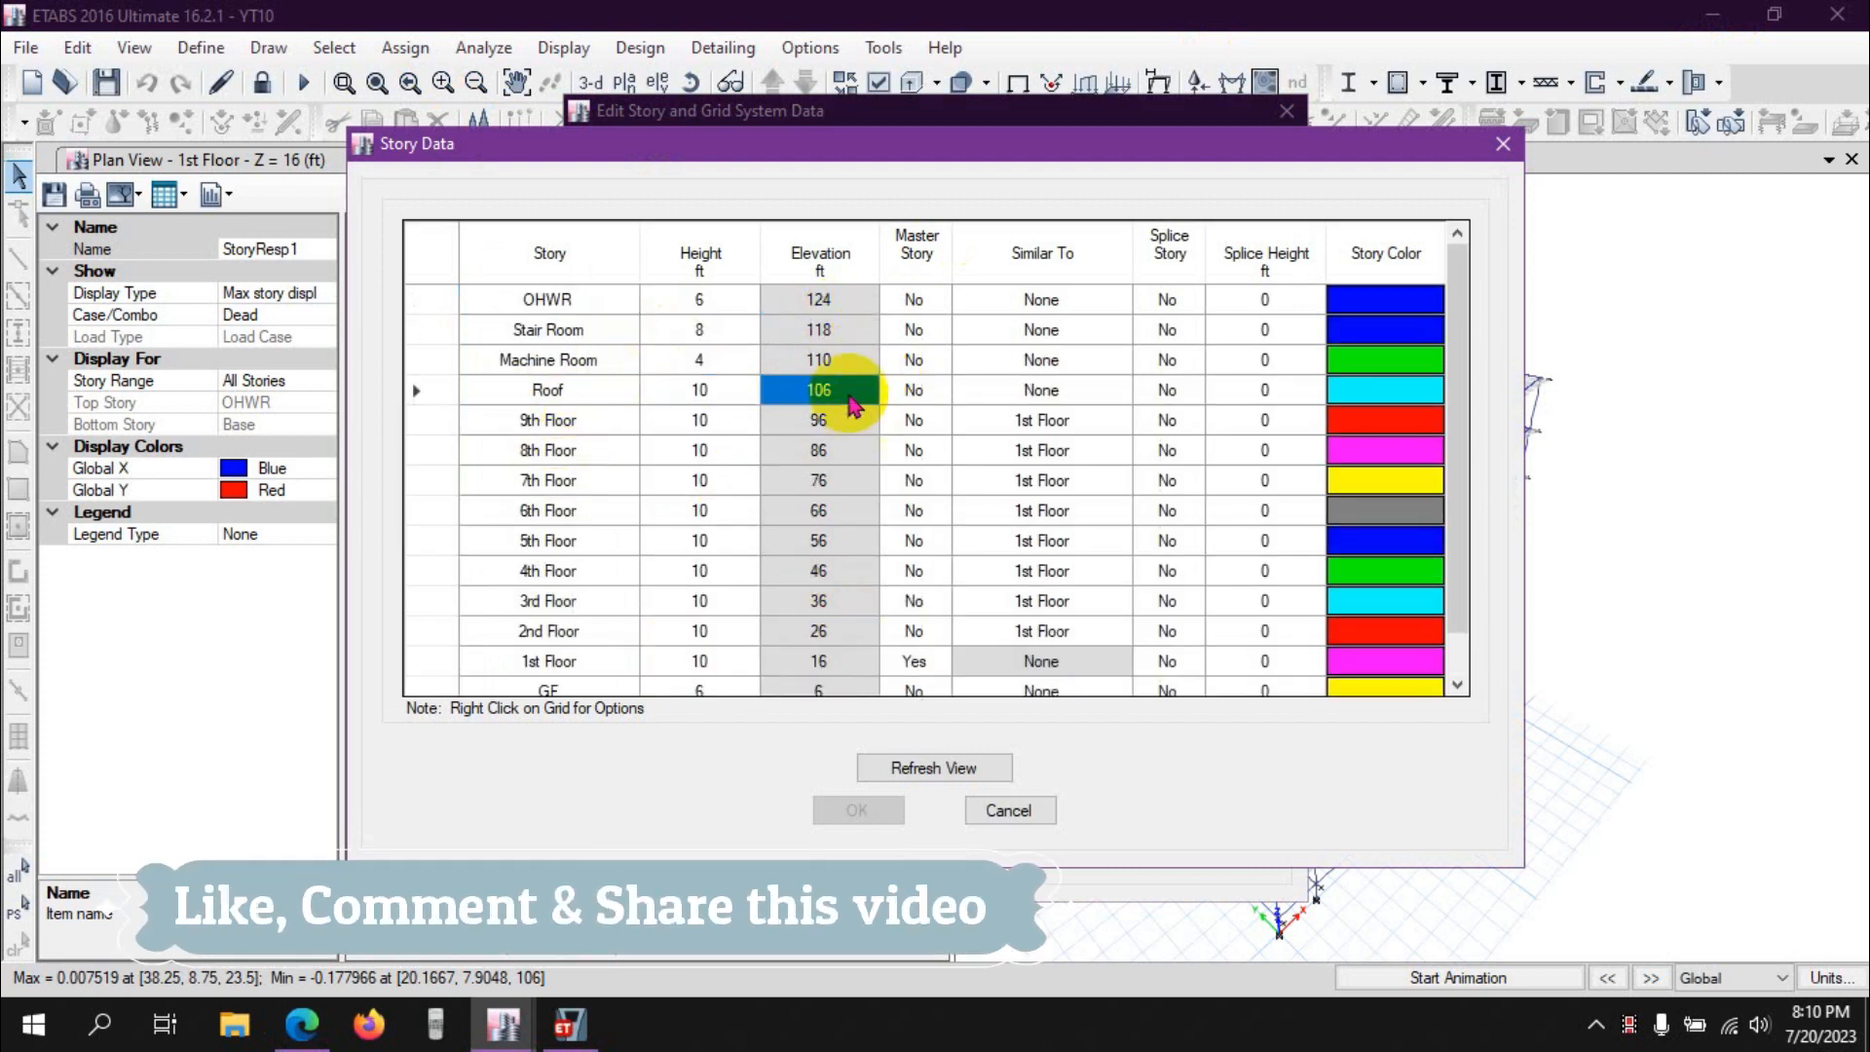
scroll(815, 570, "down", 1)
left_click(835, 626)
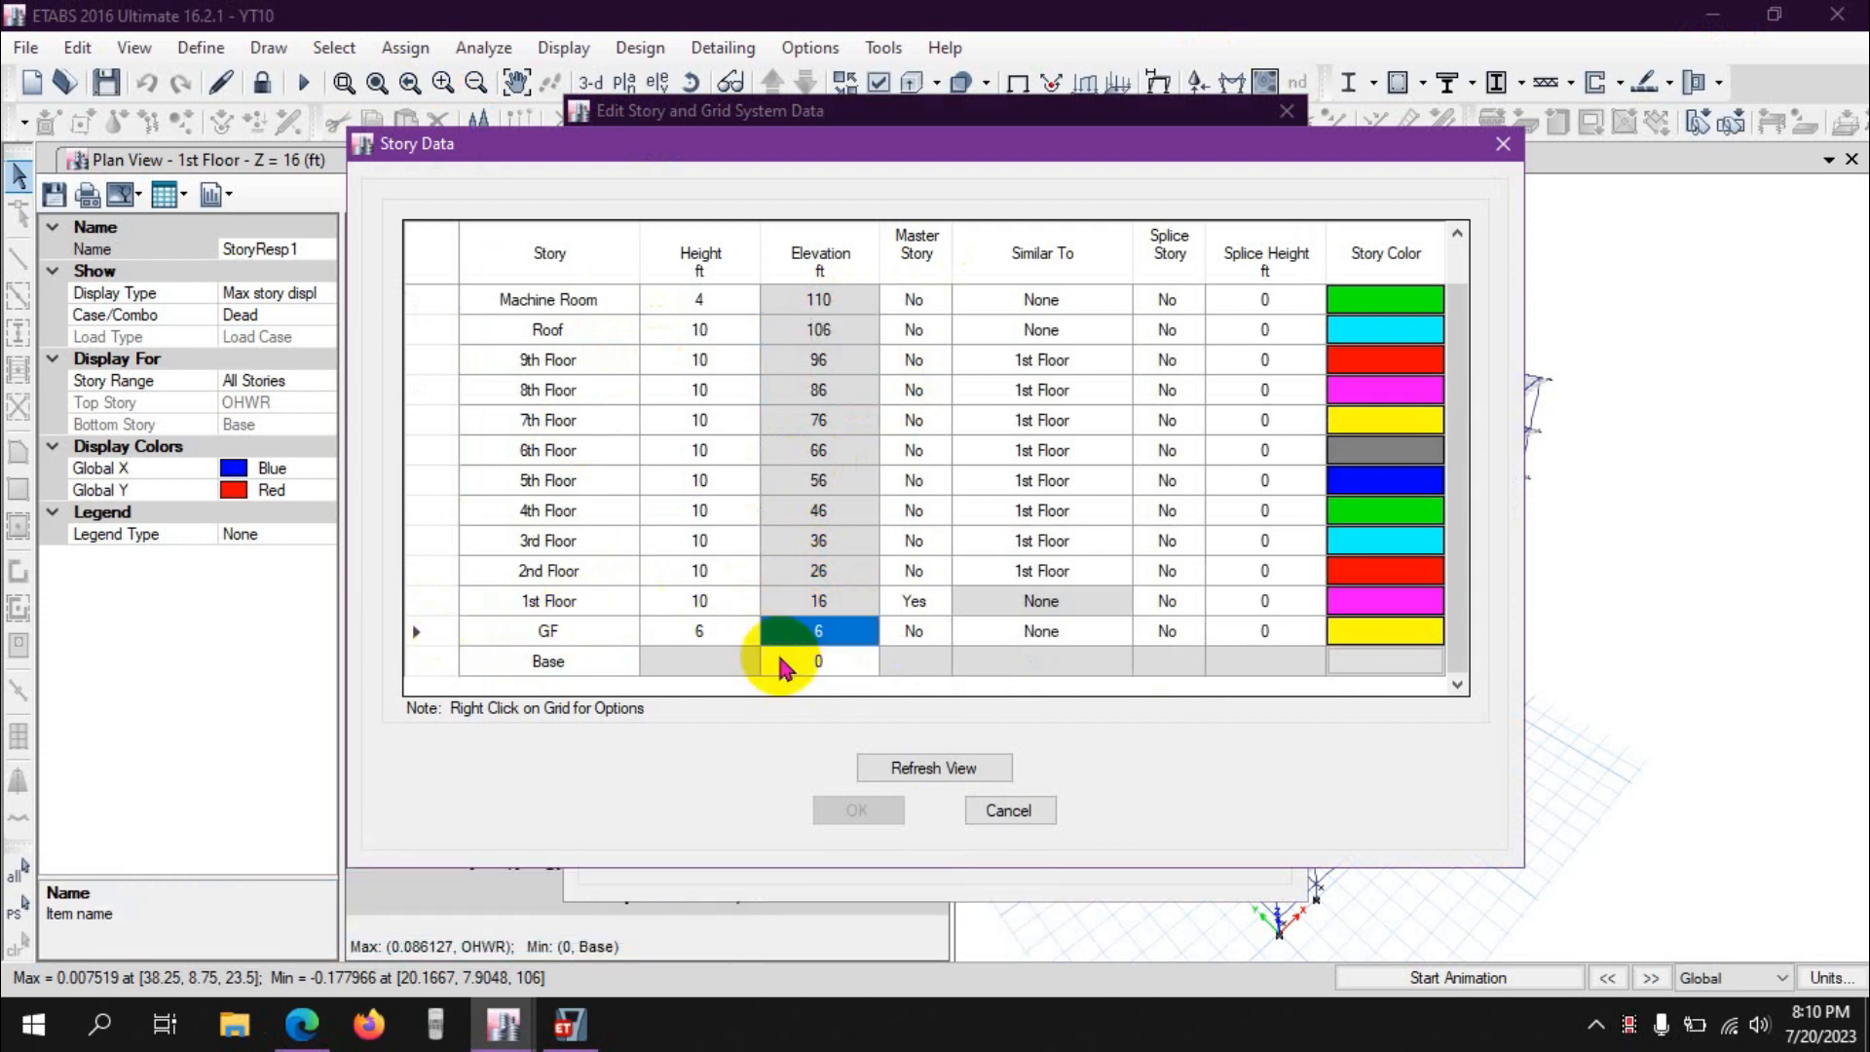
scroll(809, 614, "up", 1)
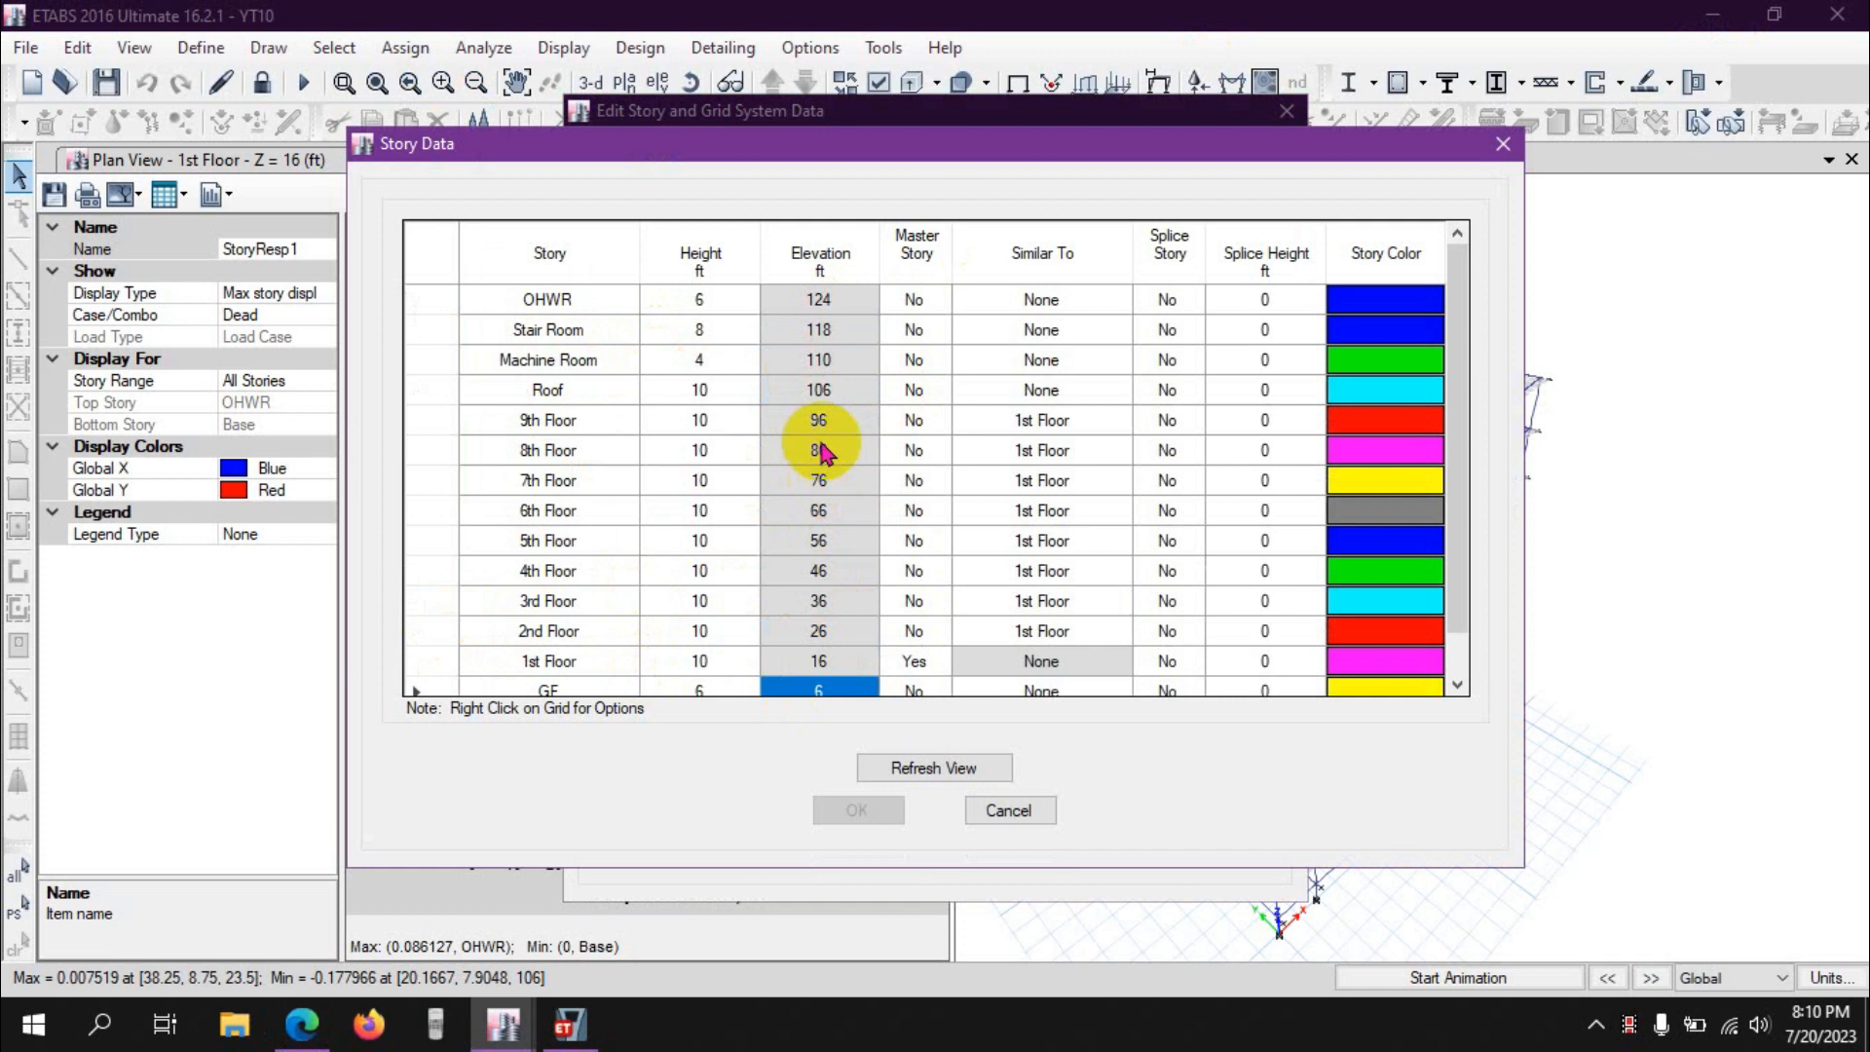
left_click(835, 370)
left_click(828, 389)
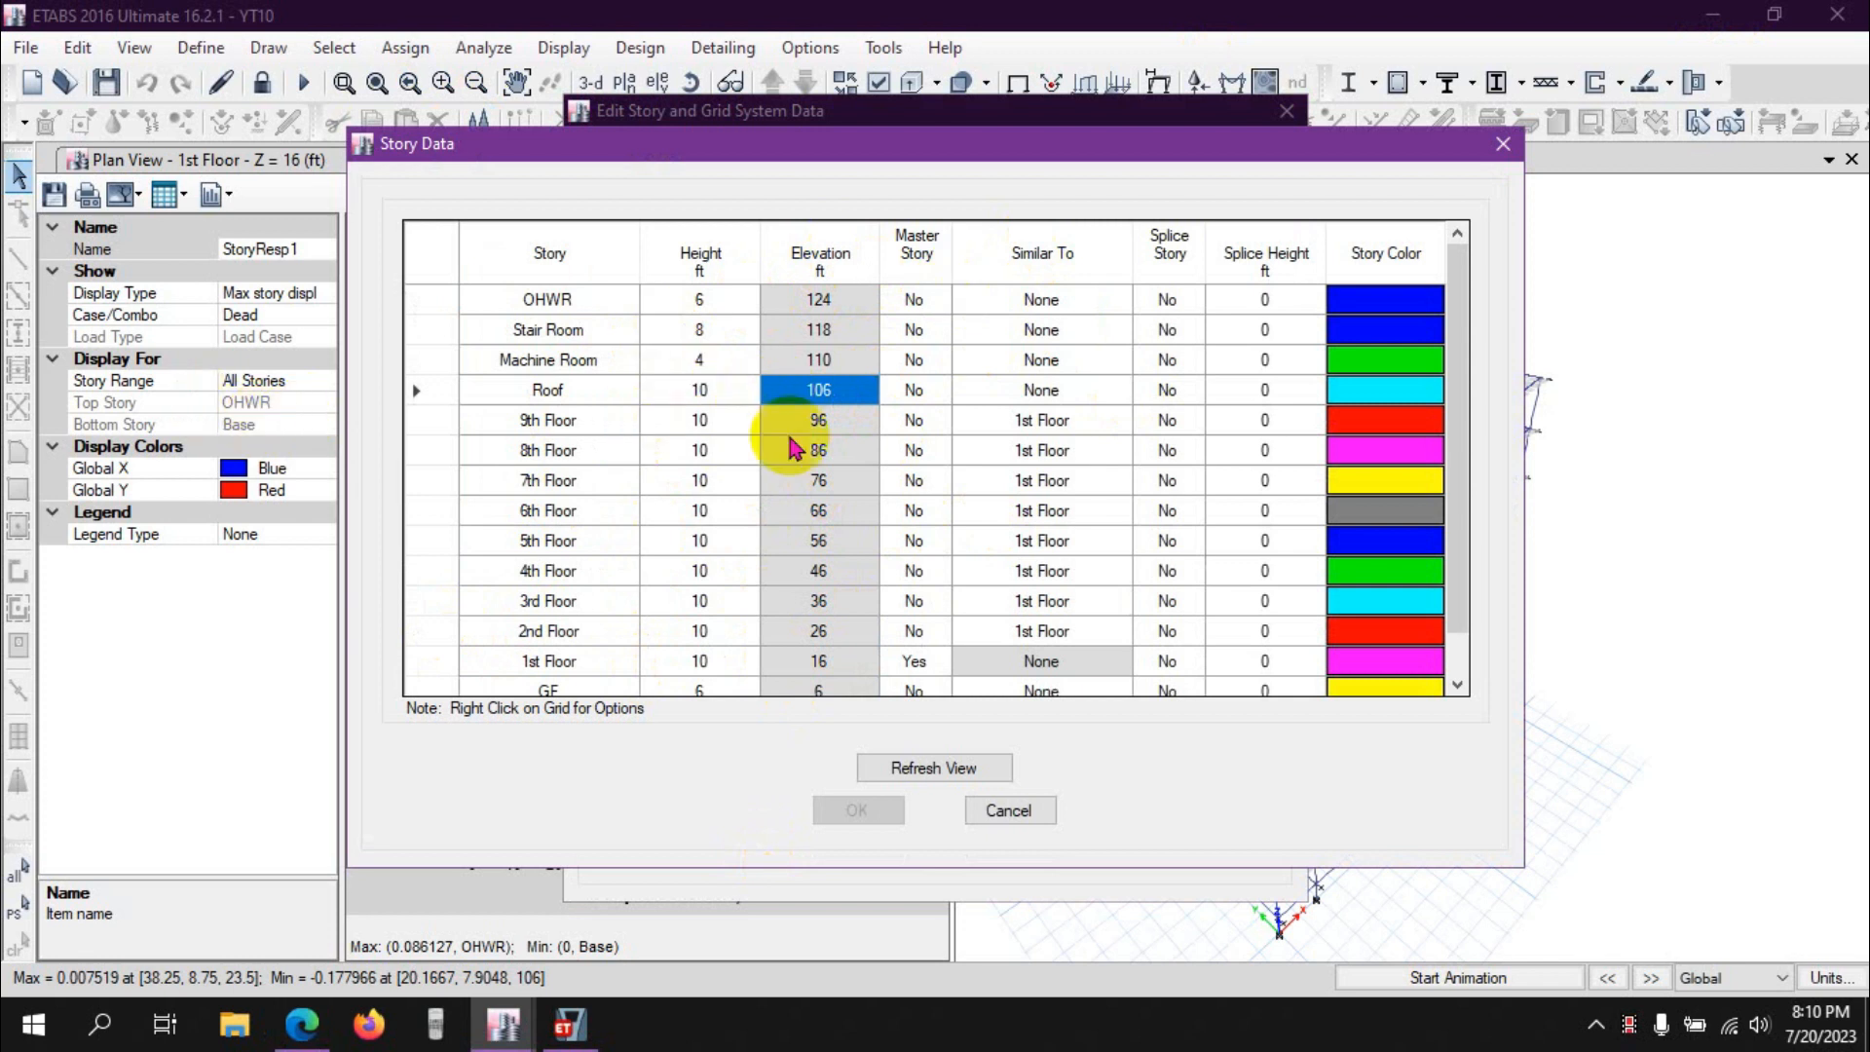
left_click(1006, 809)
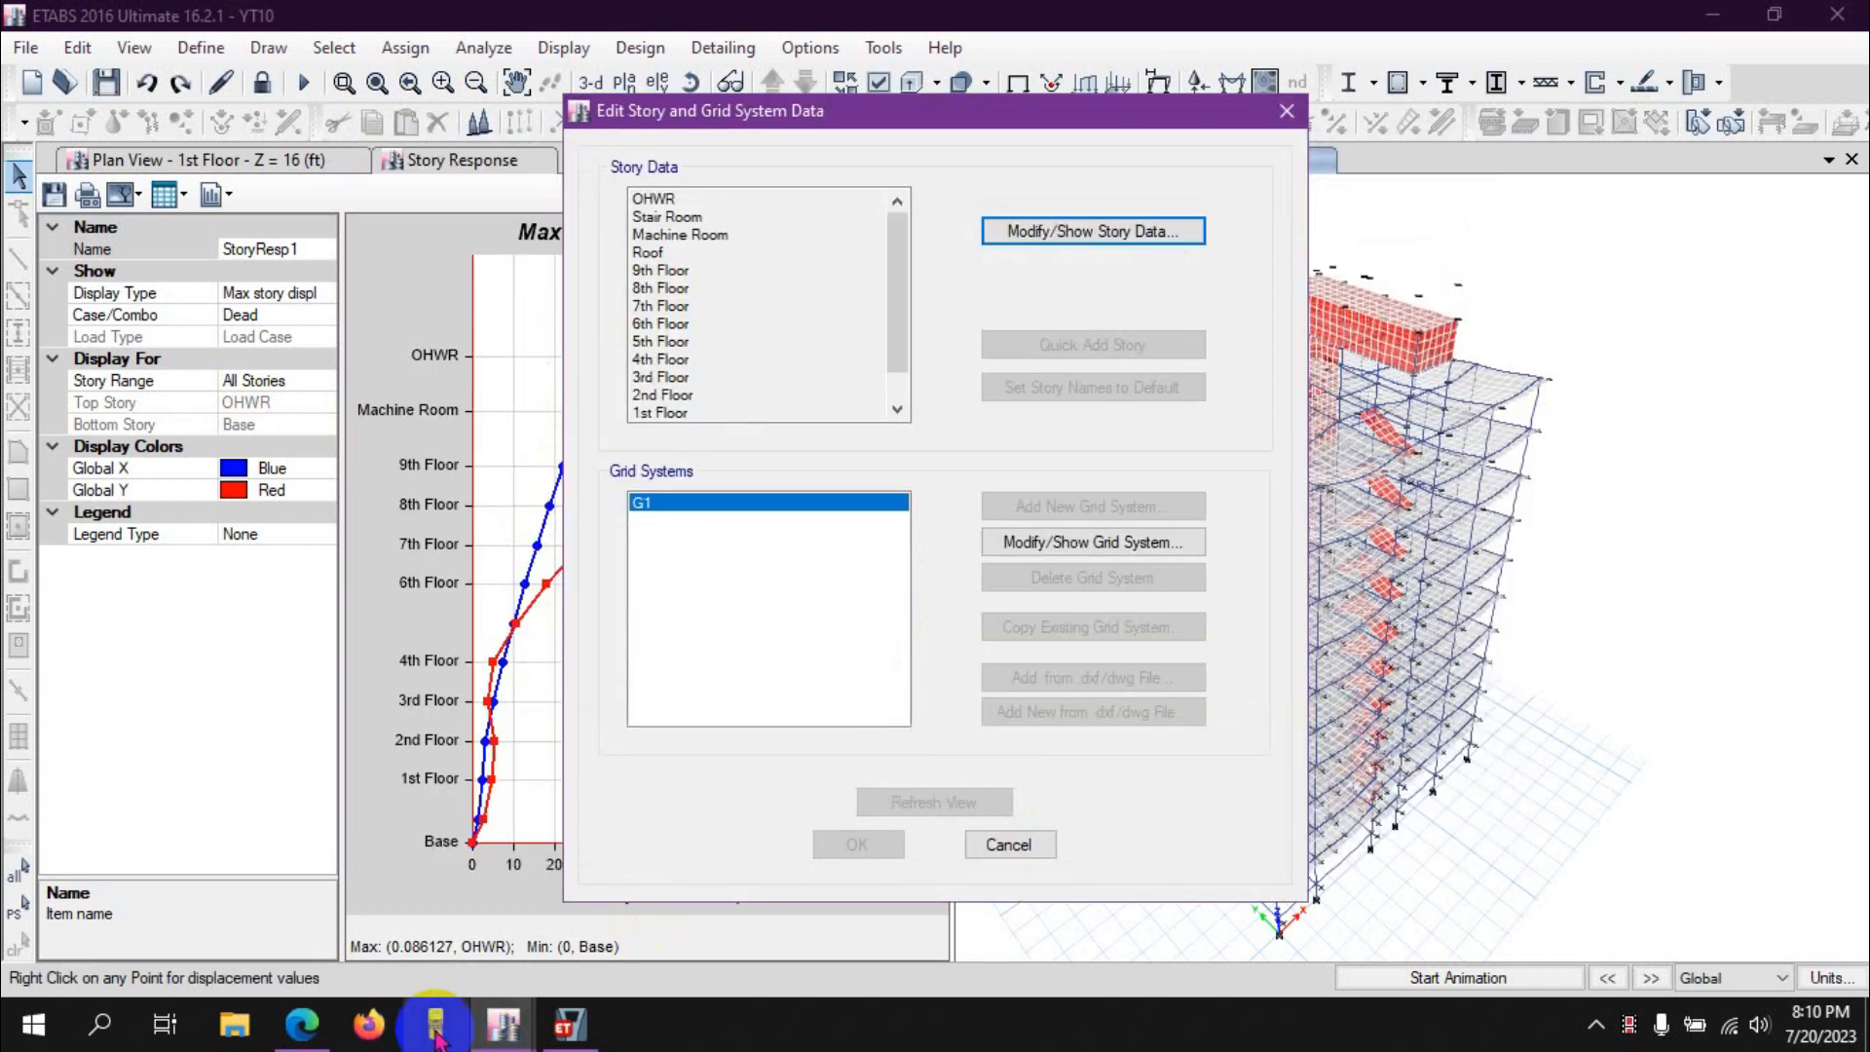
Open the Casio calculator emulator and bring it up over the sway limitation rule in the Edge training manual
left_click(436, 1033)
left_click_drag(1237, 116, 459, 73)
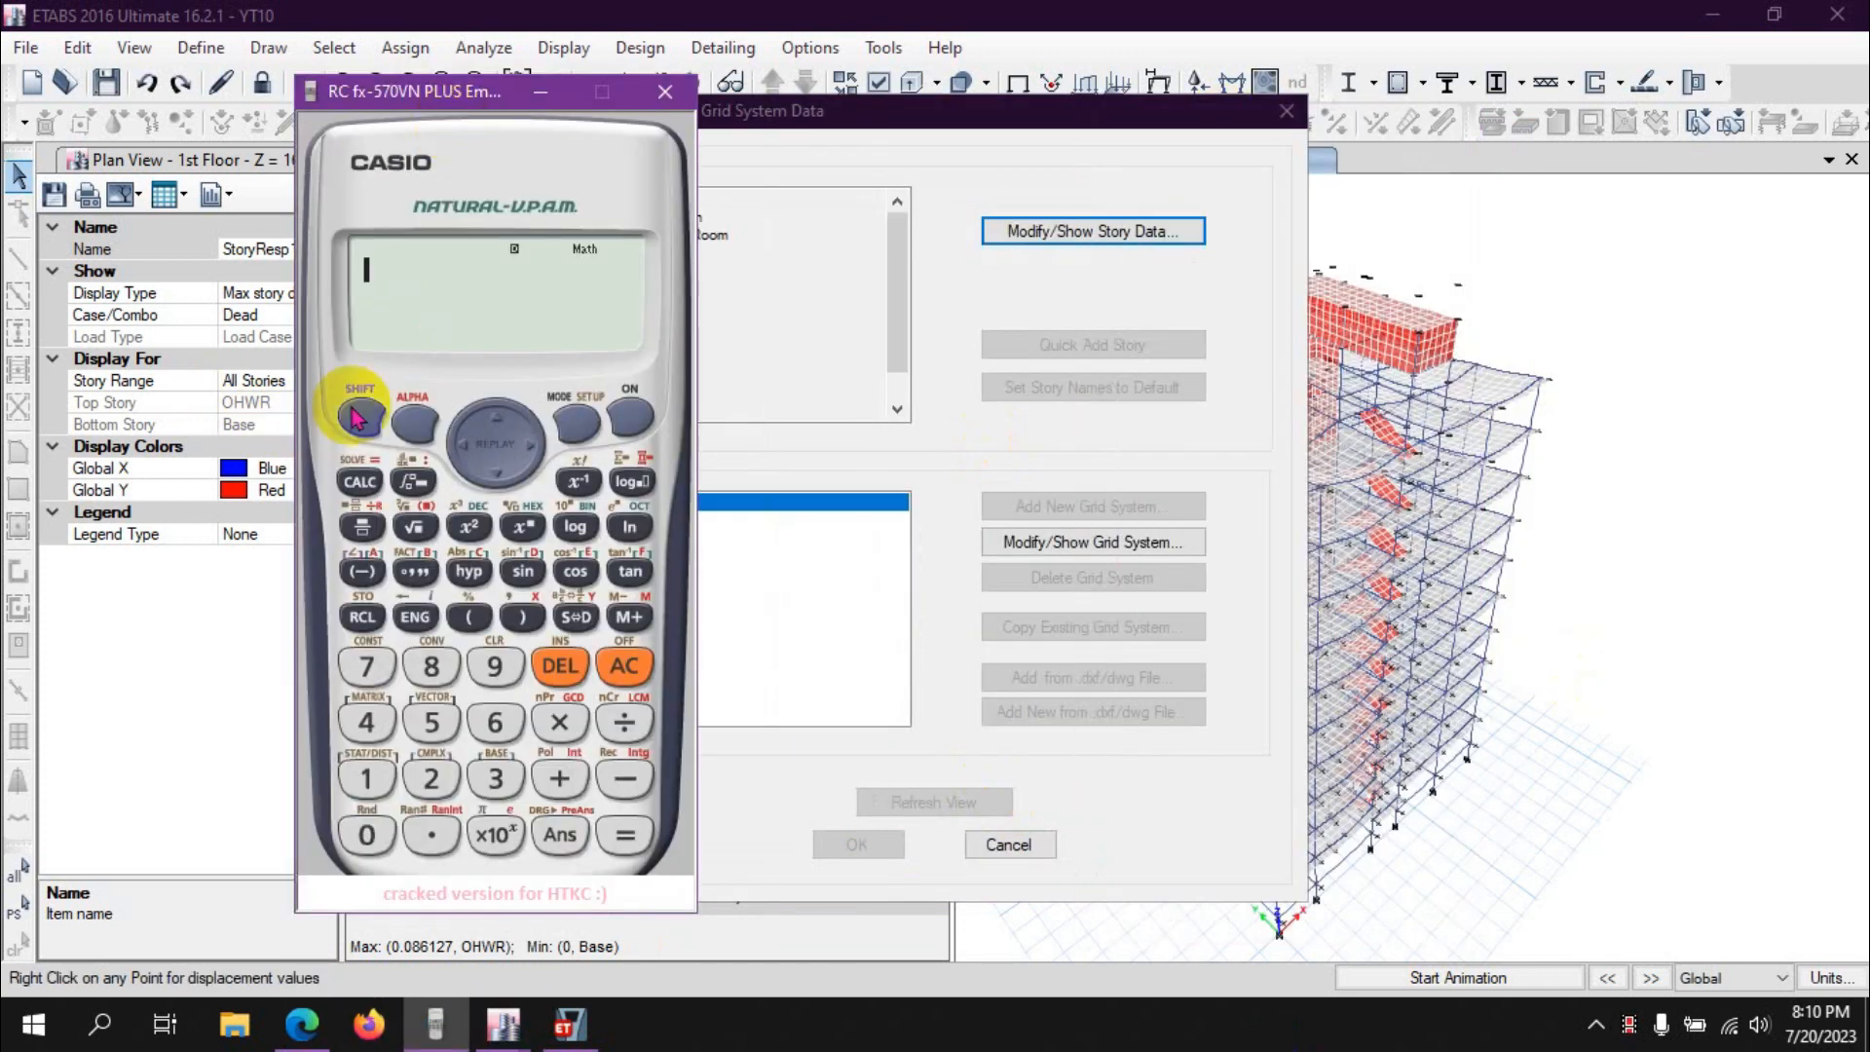
left_click(302, 1023)
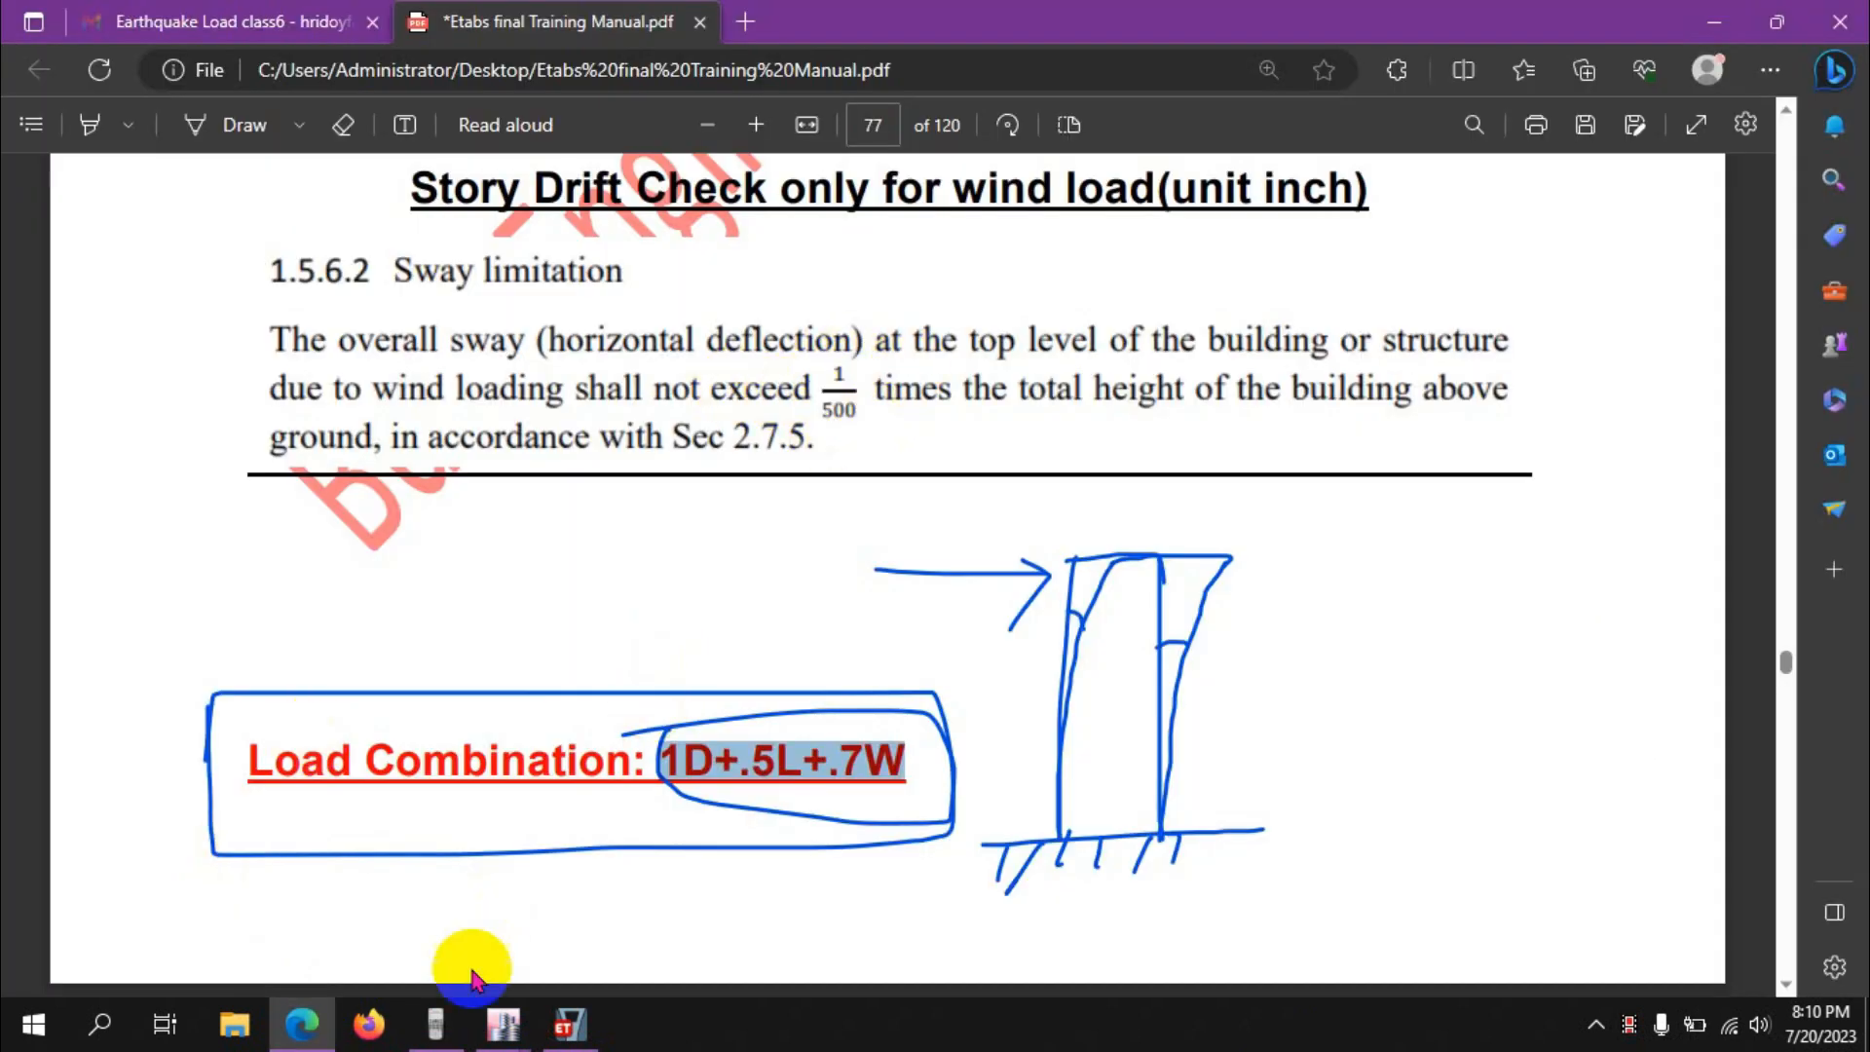
left_click(436, 1023)
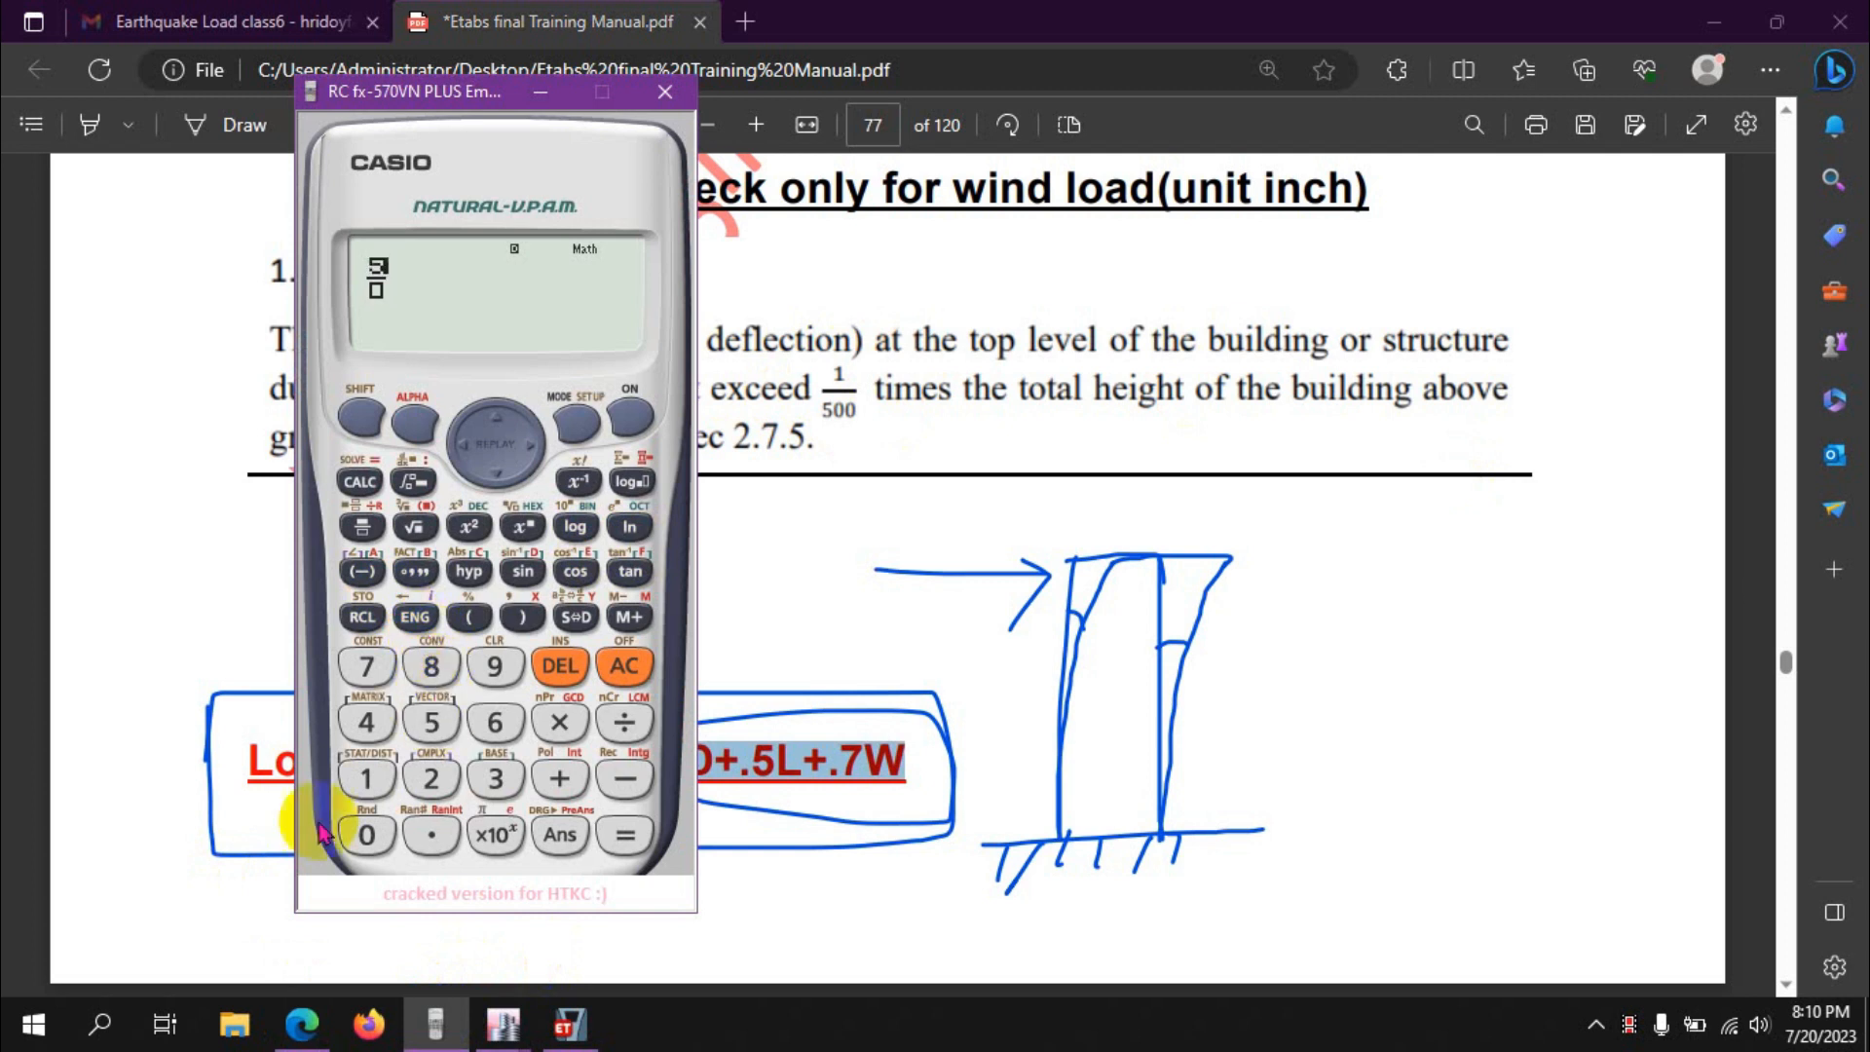
Calculate the allowable sway in inches on the calculator as 100/500 × 12
left_click(560, 666)
left_click(365, 830)
left_click(450, 739)
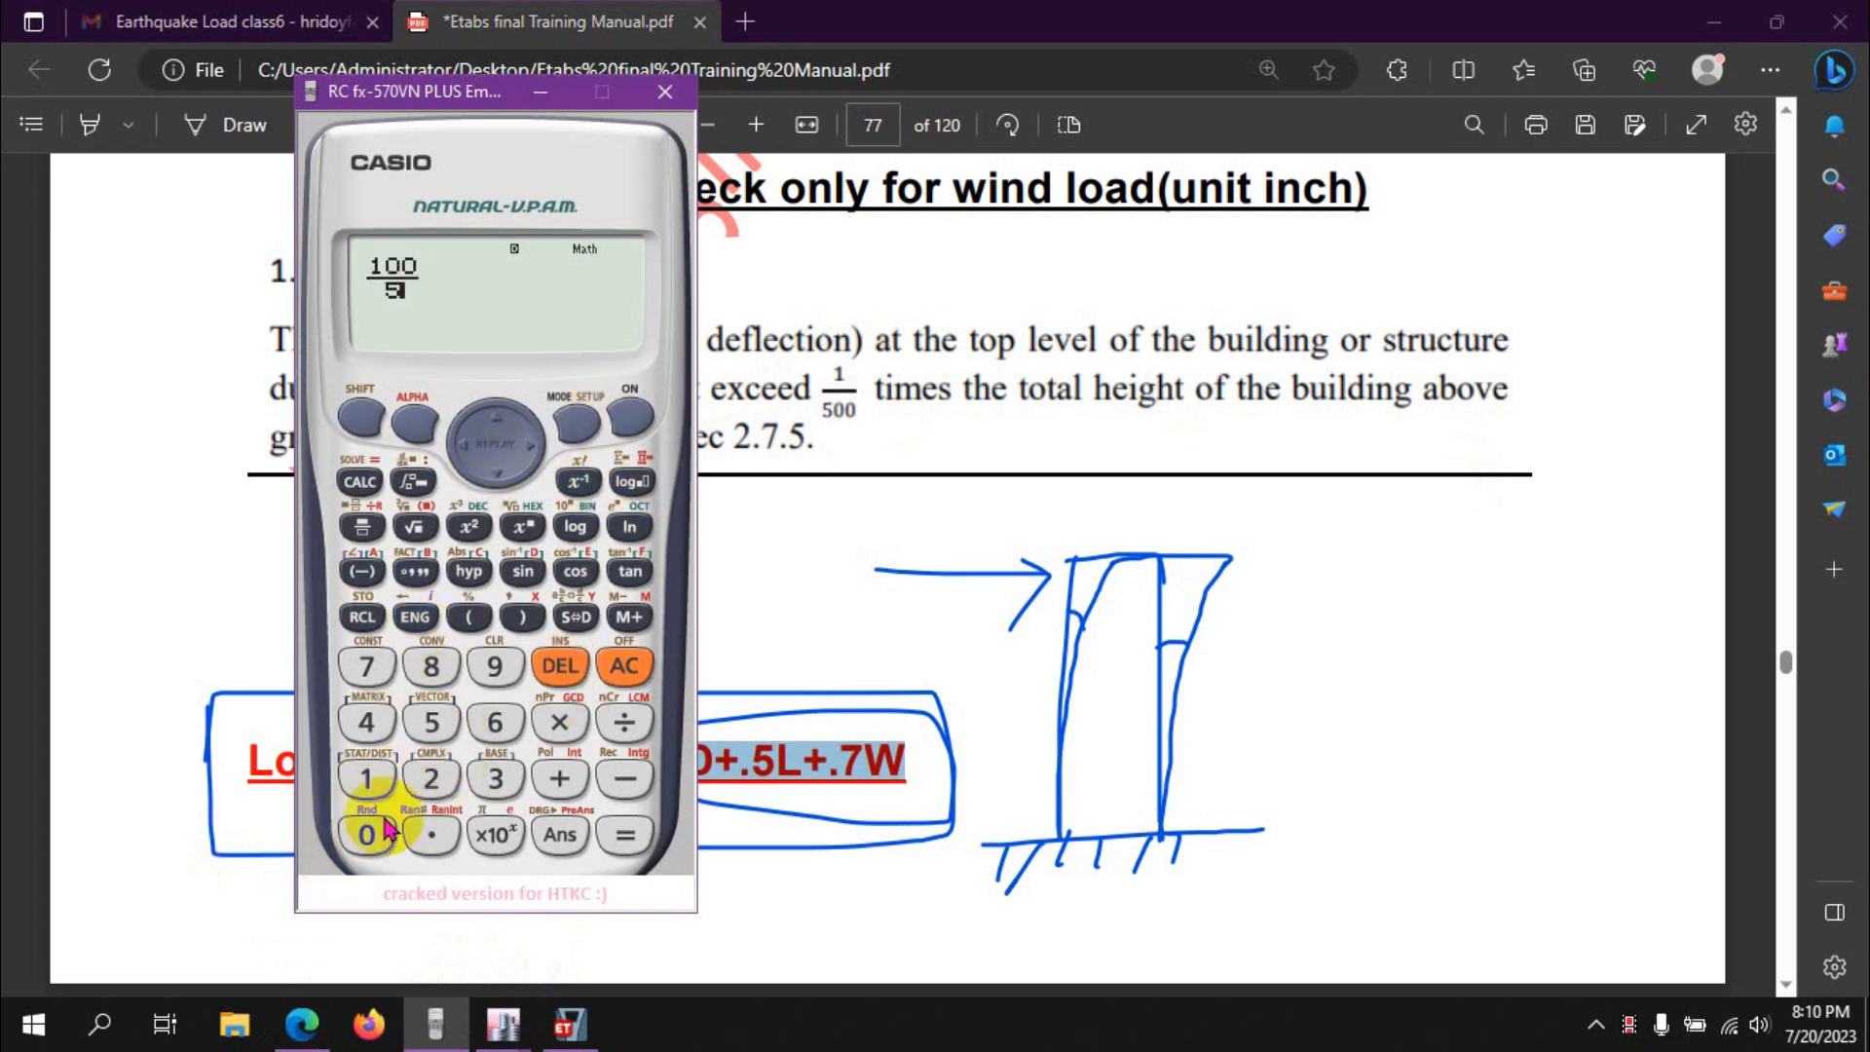
left_click(380, 830)
left_click(559, 722)
left_click(361, 779)
left_click(432, 779)
left_click(624, 835)
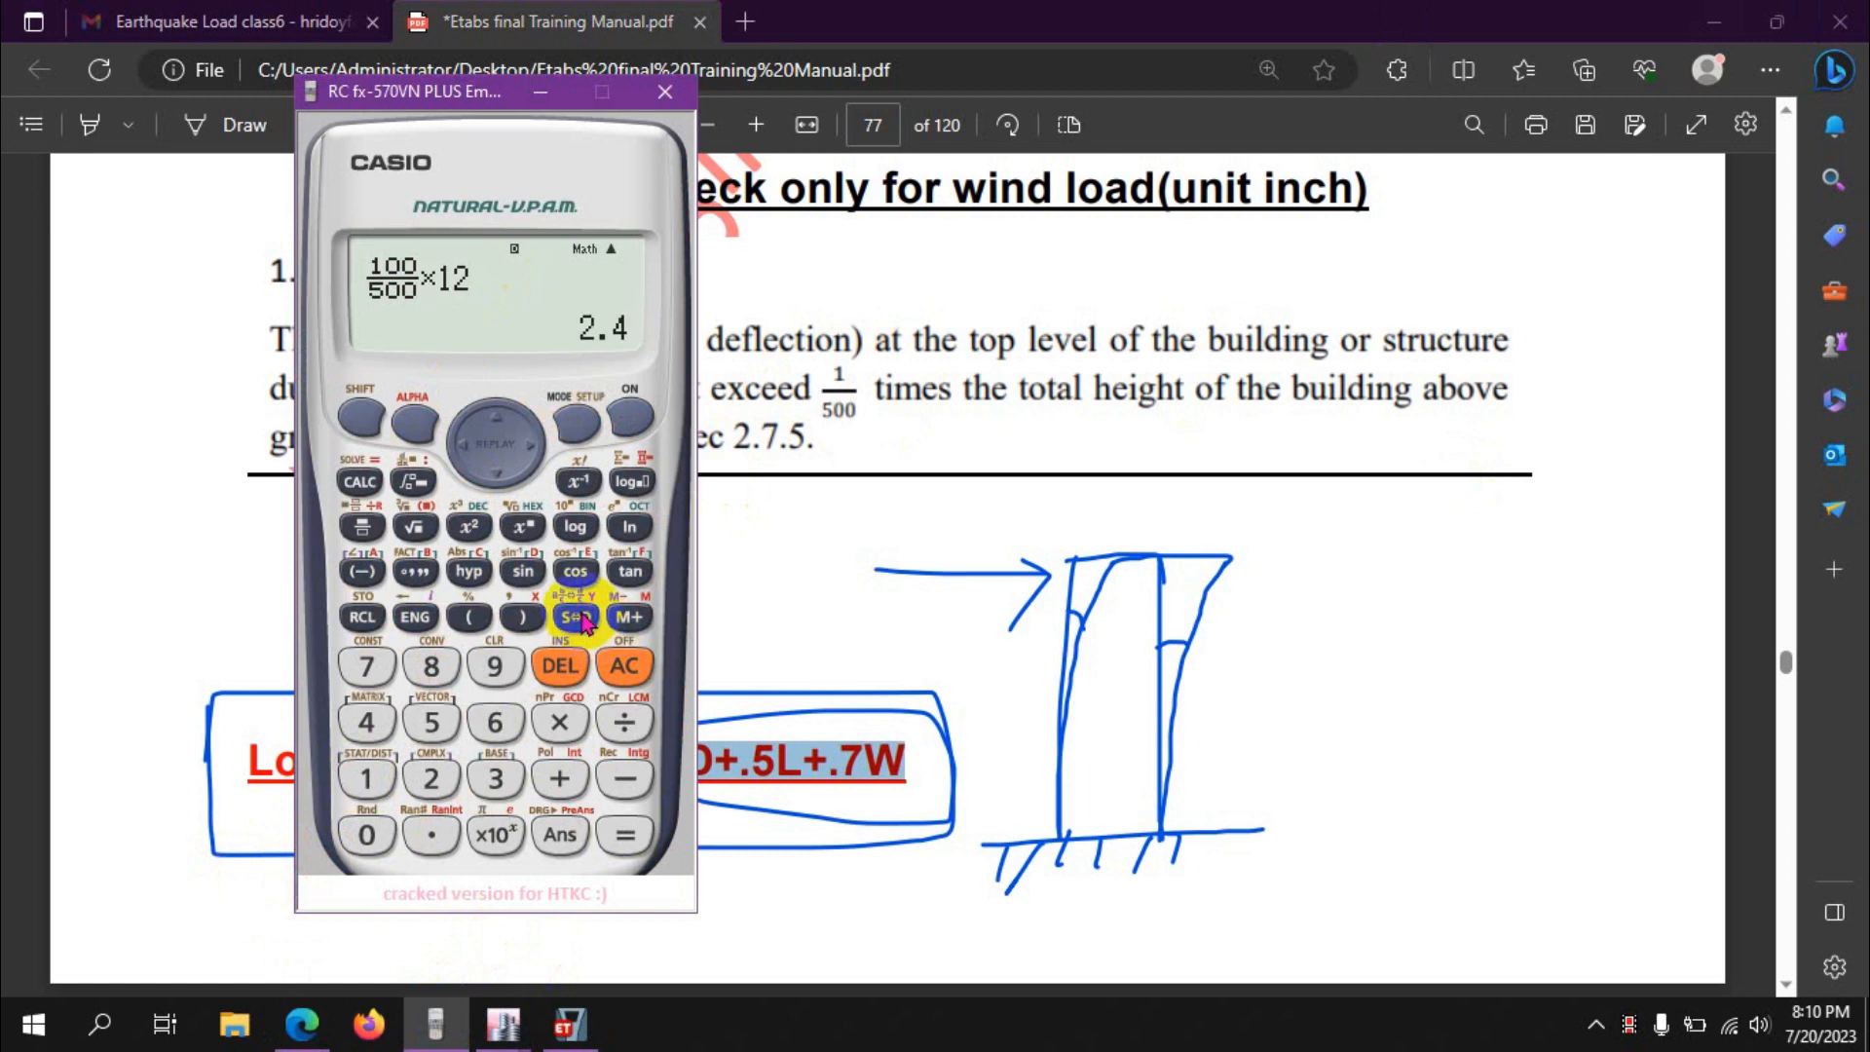
Put the calculator away, return to the YT10 model in ETABS and leave the open dialog to get back to the story response plot
left_click(545, 98)
mouse_move(504, 1024)
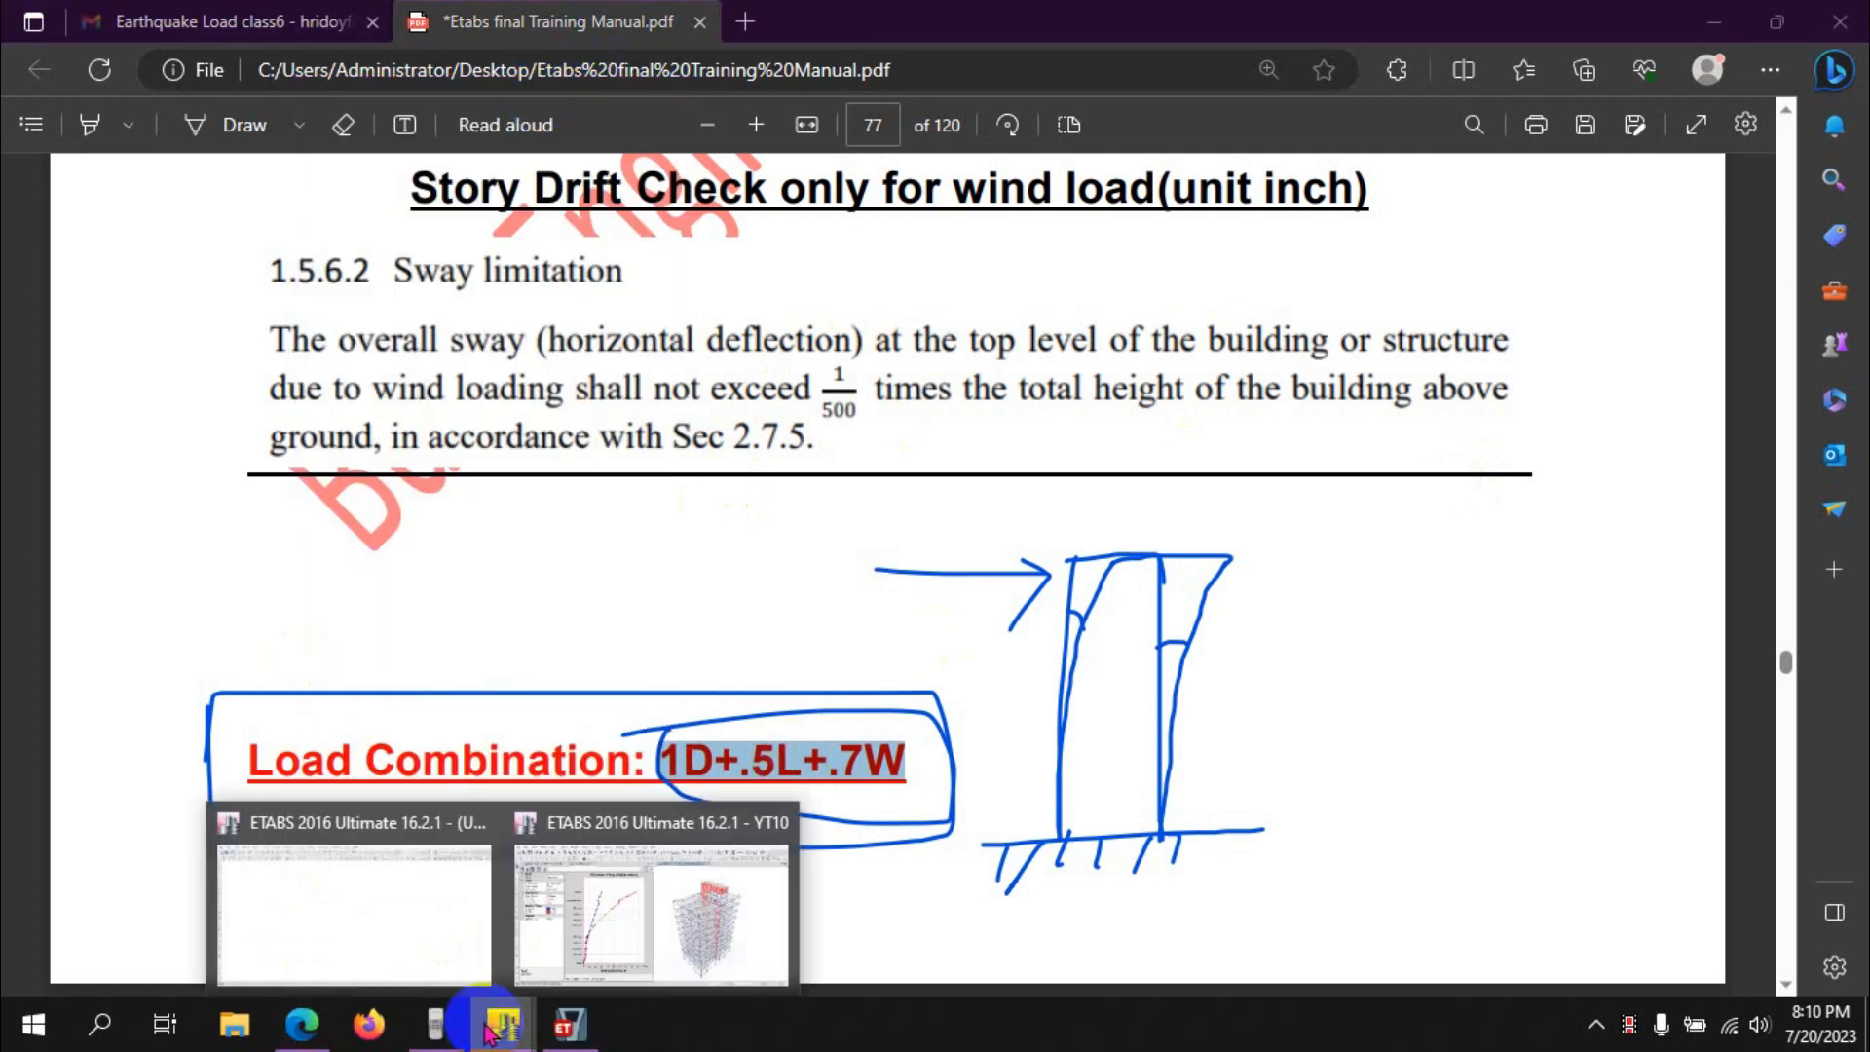
left_click(624, 883)
left_click(1003, 842)
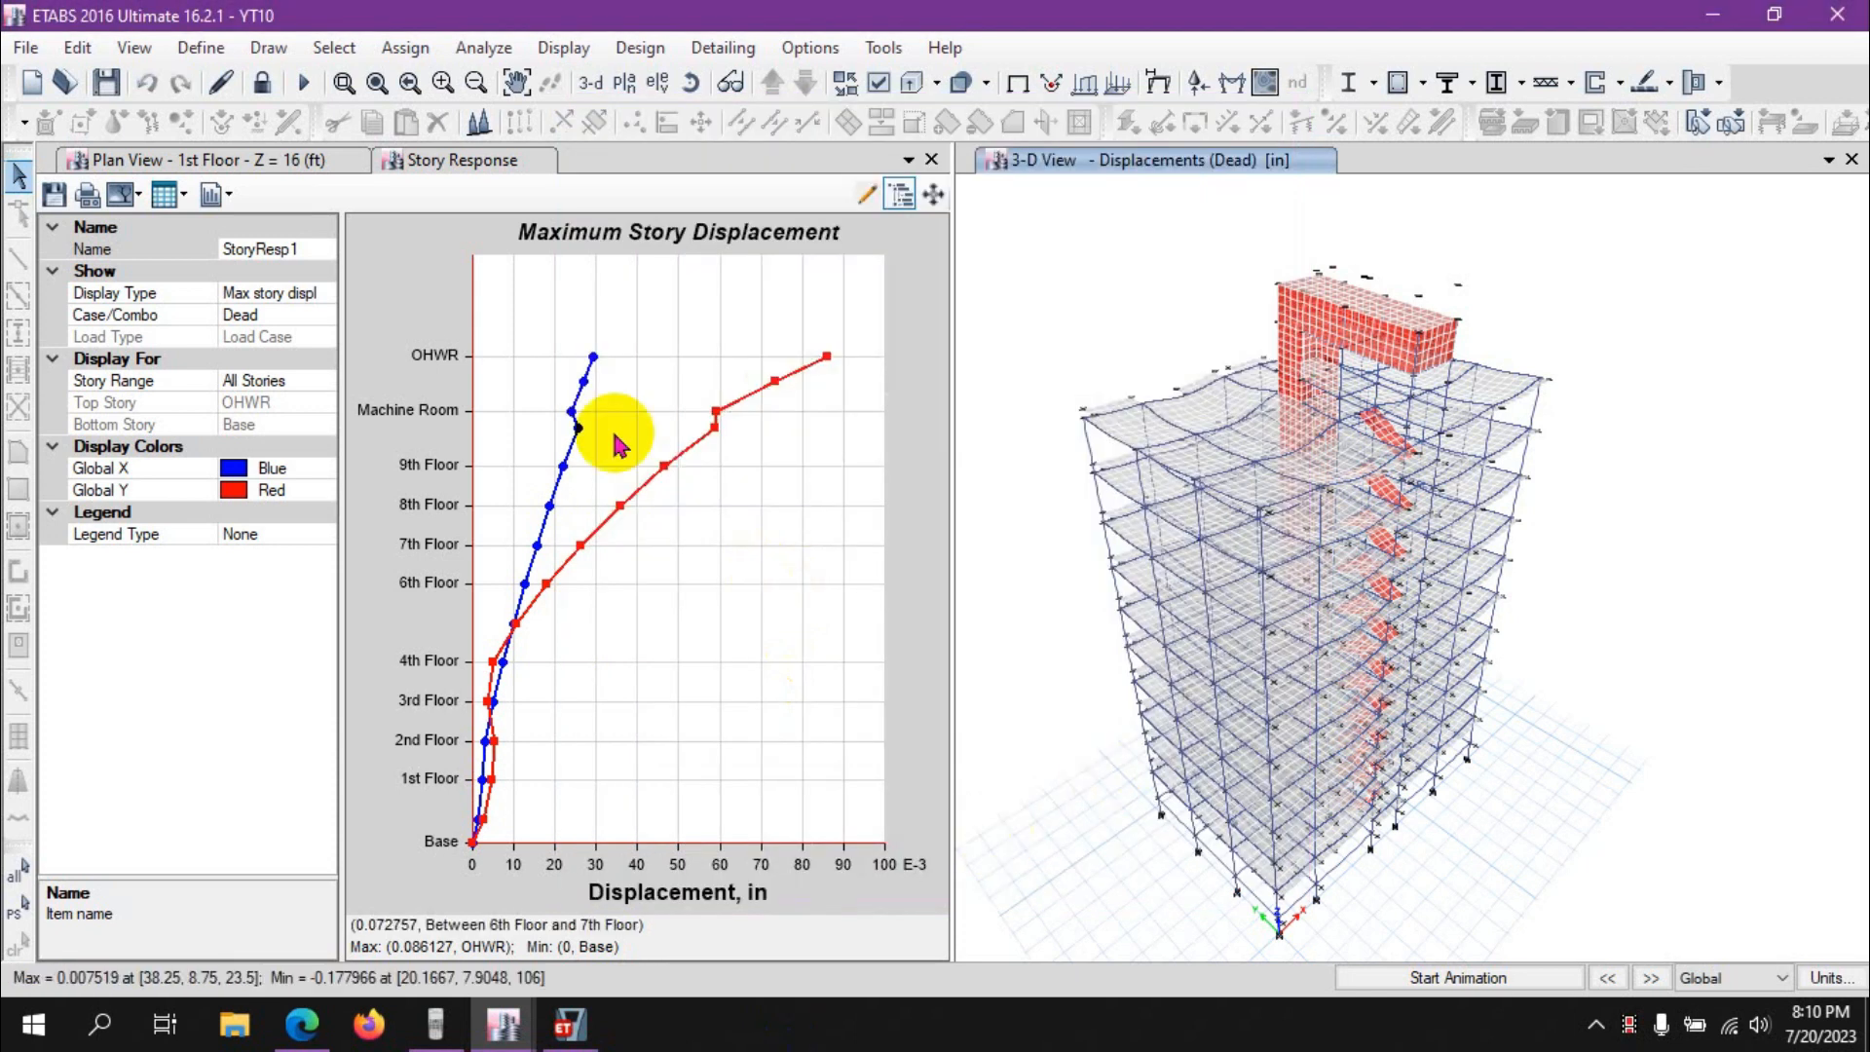
Plot the maximum story displacement for the load combination 1D+.5L+.7W
left_click(313, 293)
left_click(324, 294)
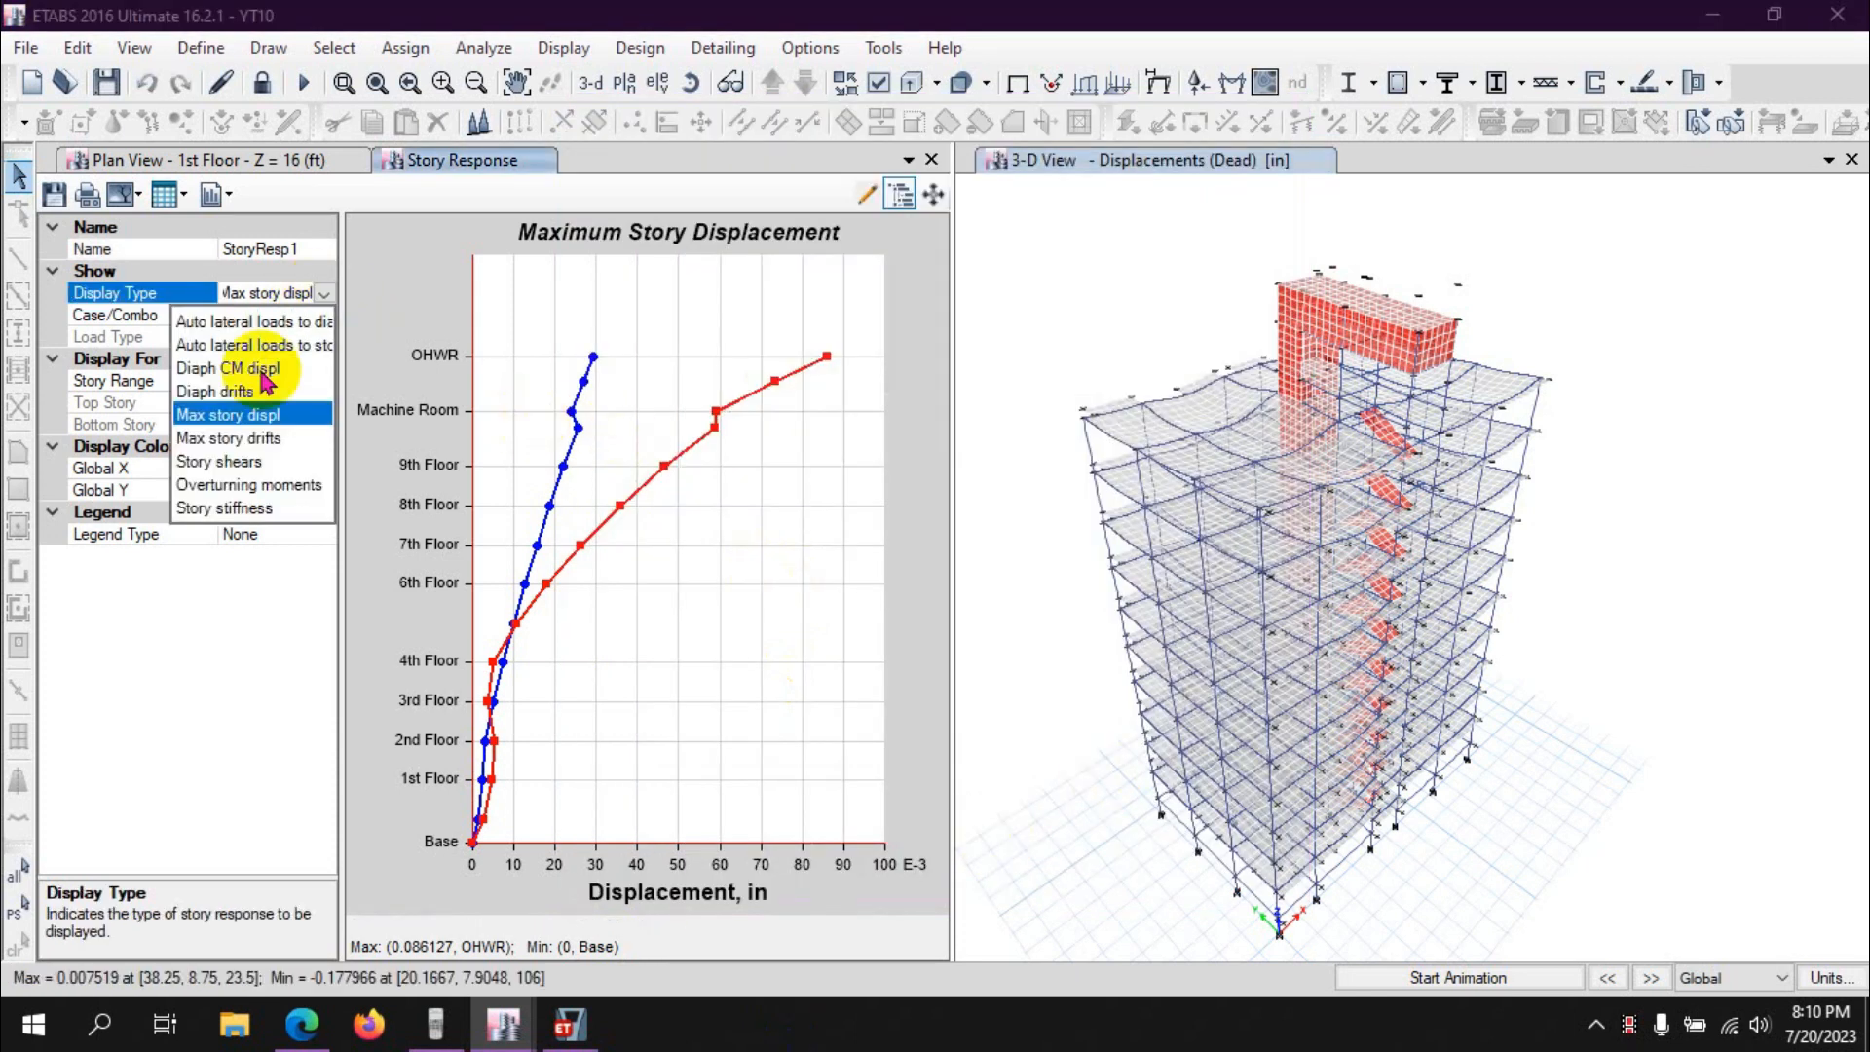
left_click(282, 416)
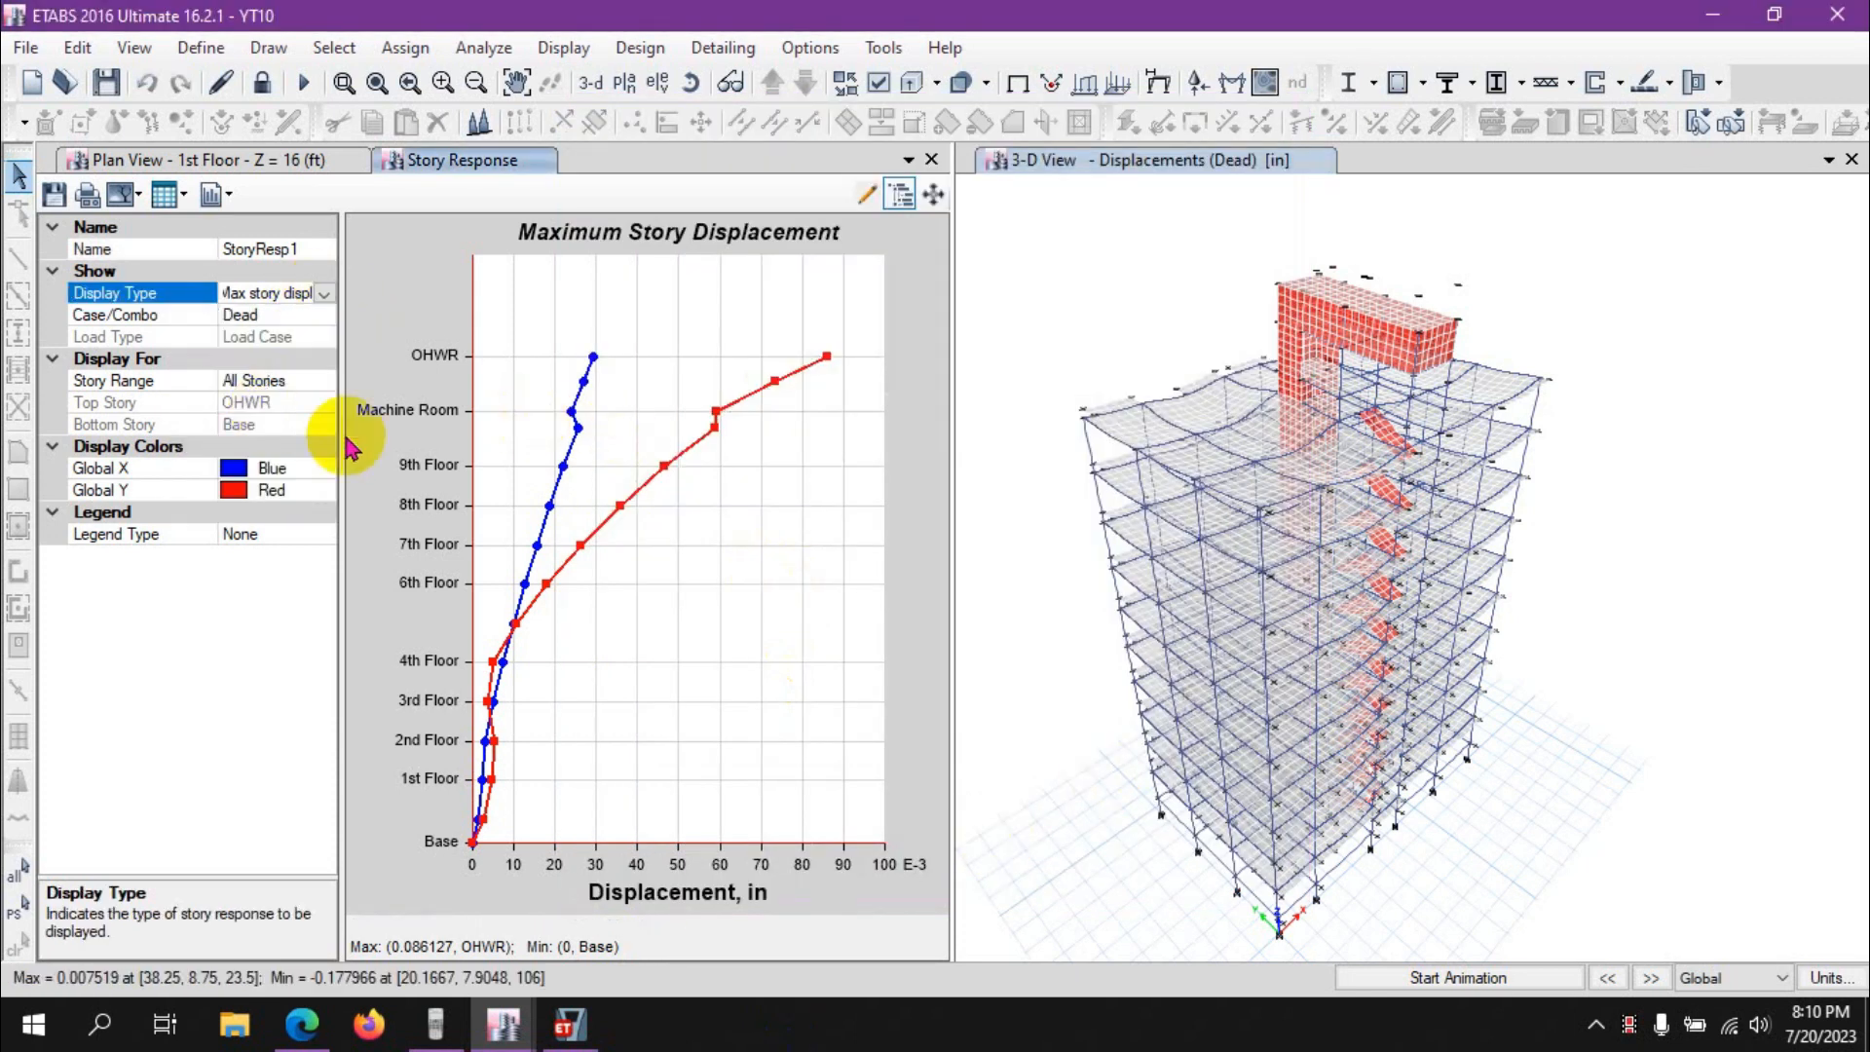
left_click(317, 314)
left_click(323, 315)
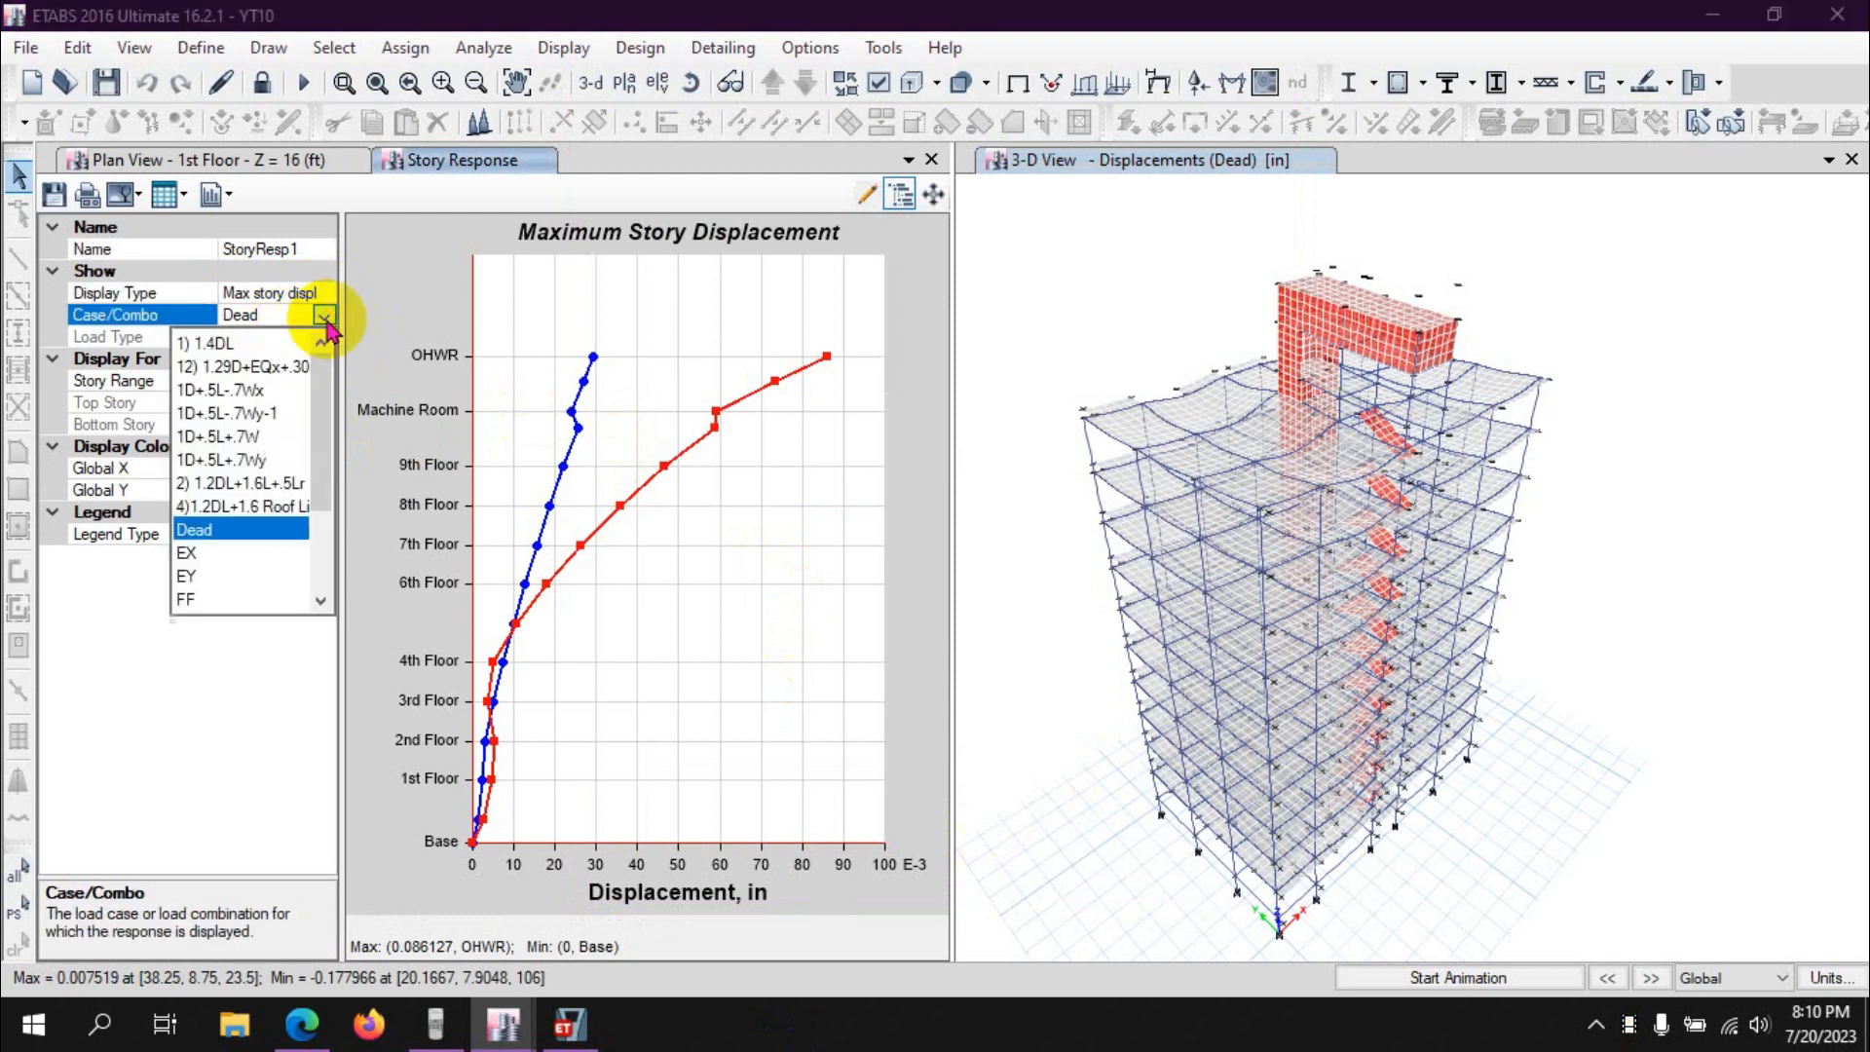
left_click(277, 438)
Restrict the story displacement plot to a user-specified story range with Roof as the top story and GF as the bottom story
left_click(288, 380)
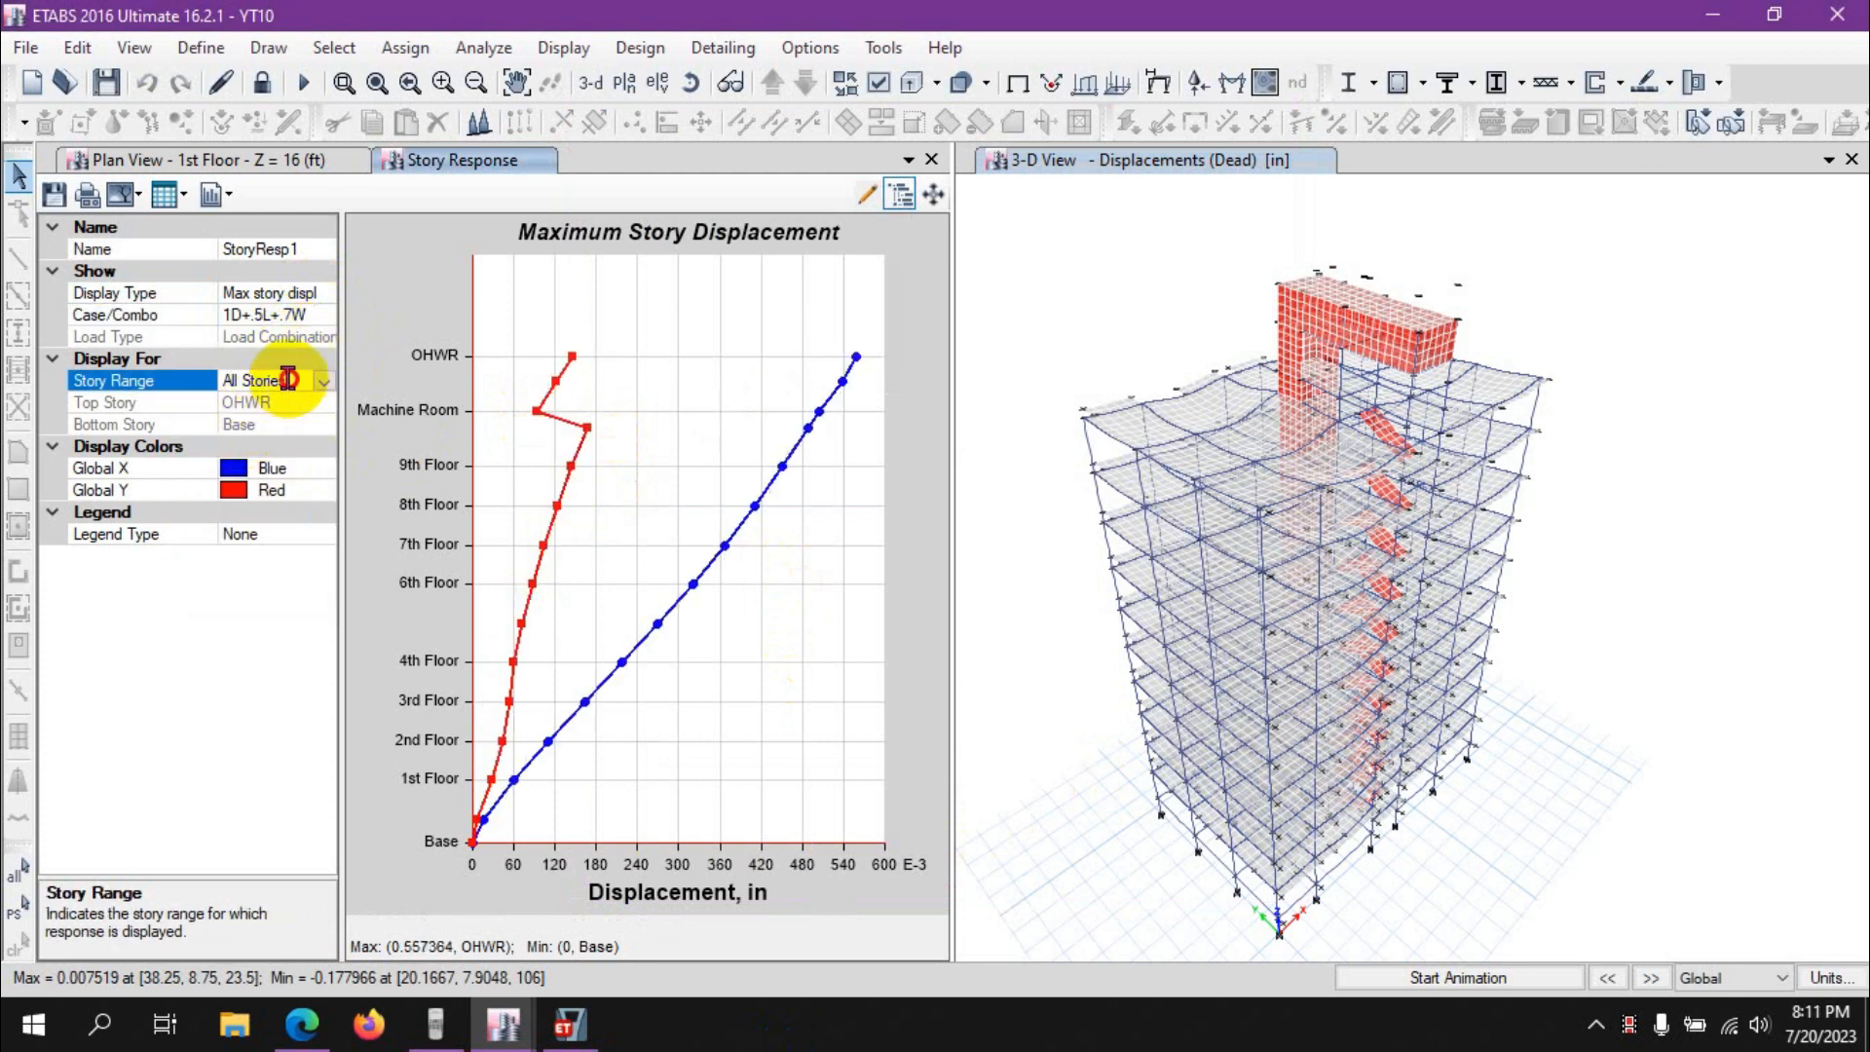
left_click(322, 383)
left_click(292, 422)
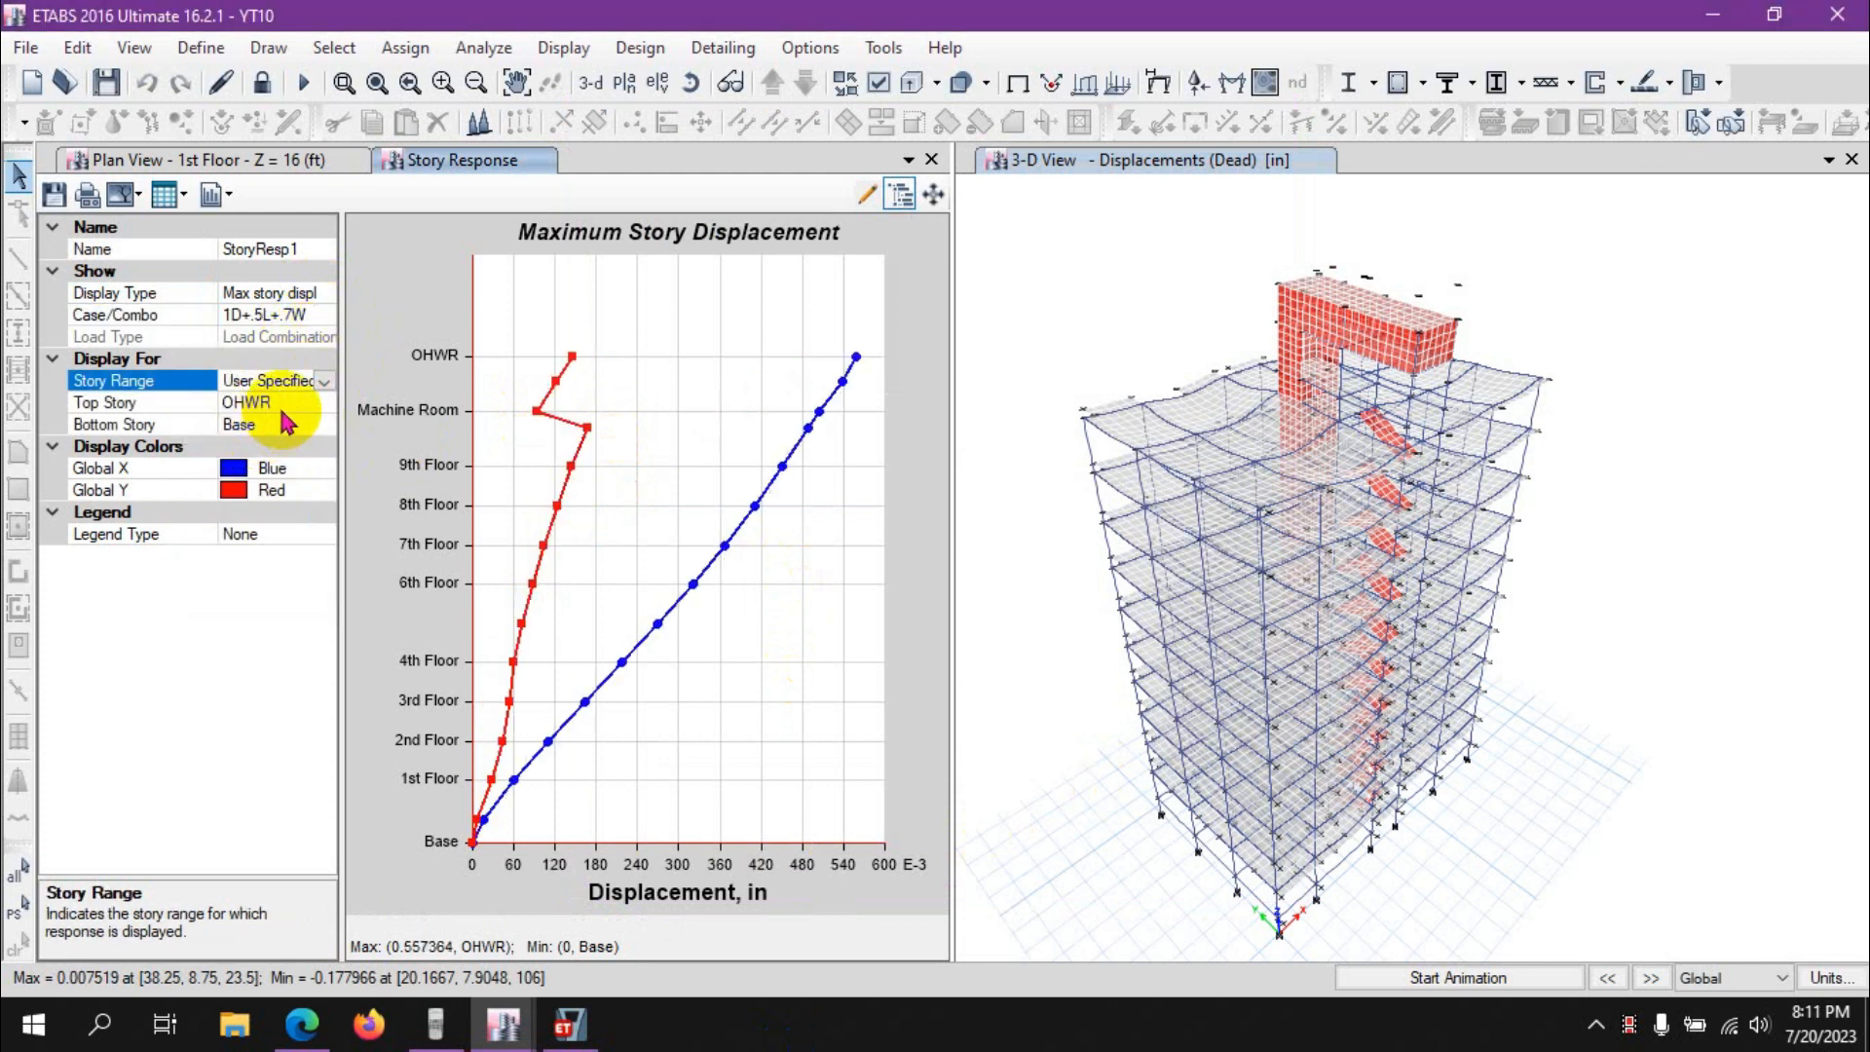
left_click(302, 407)
left_click(302, 407)
left_click(263, 487)
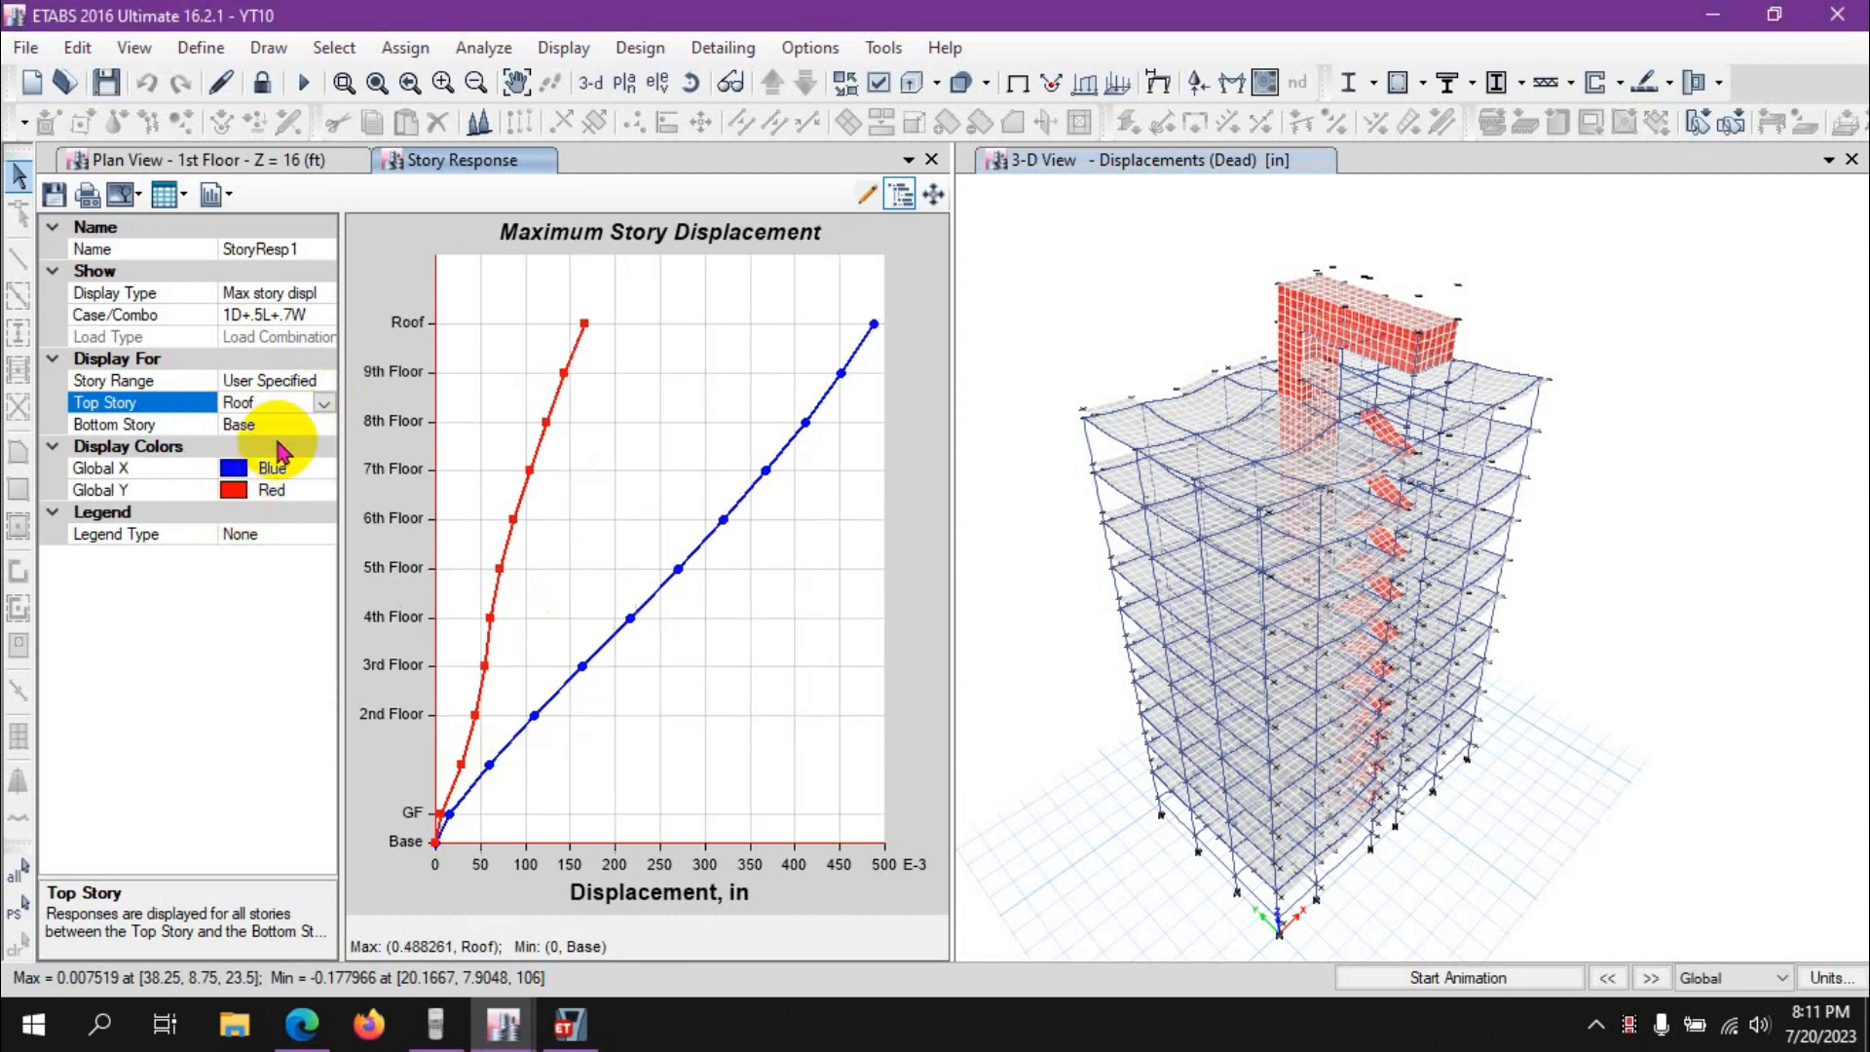
left_click(283, 424)
left_click(322, 425)
left_click(223, 690)
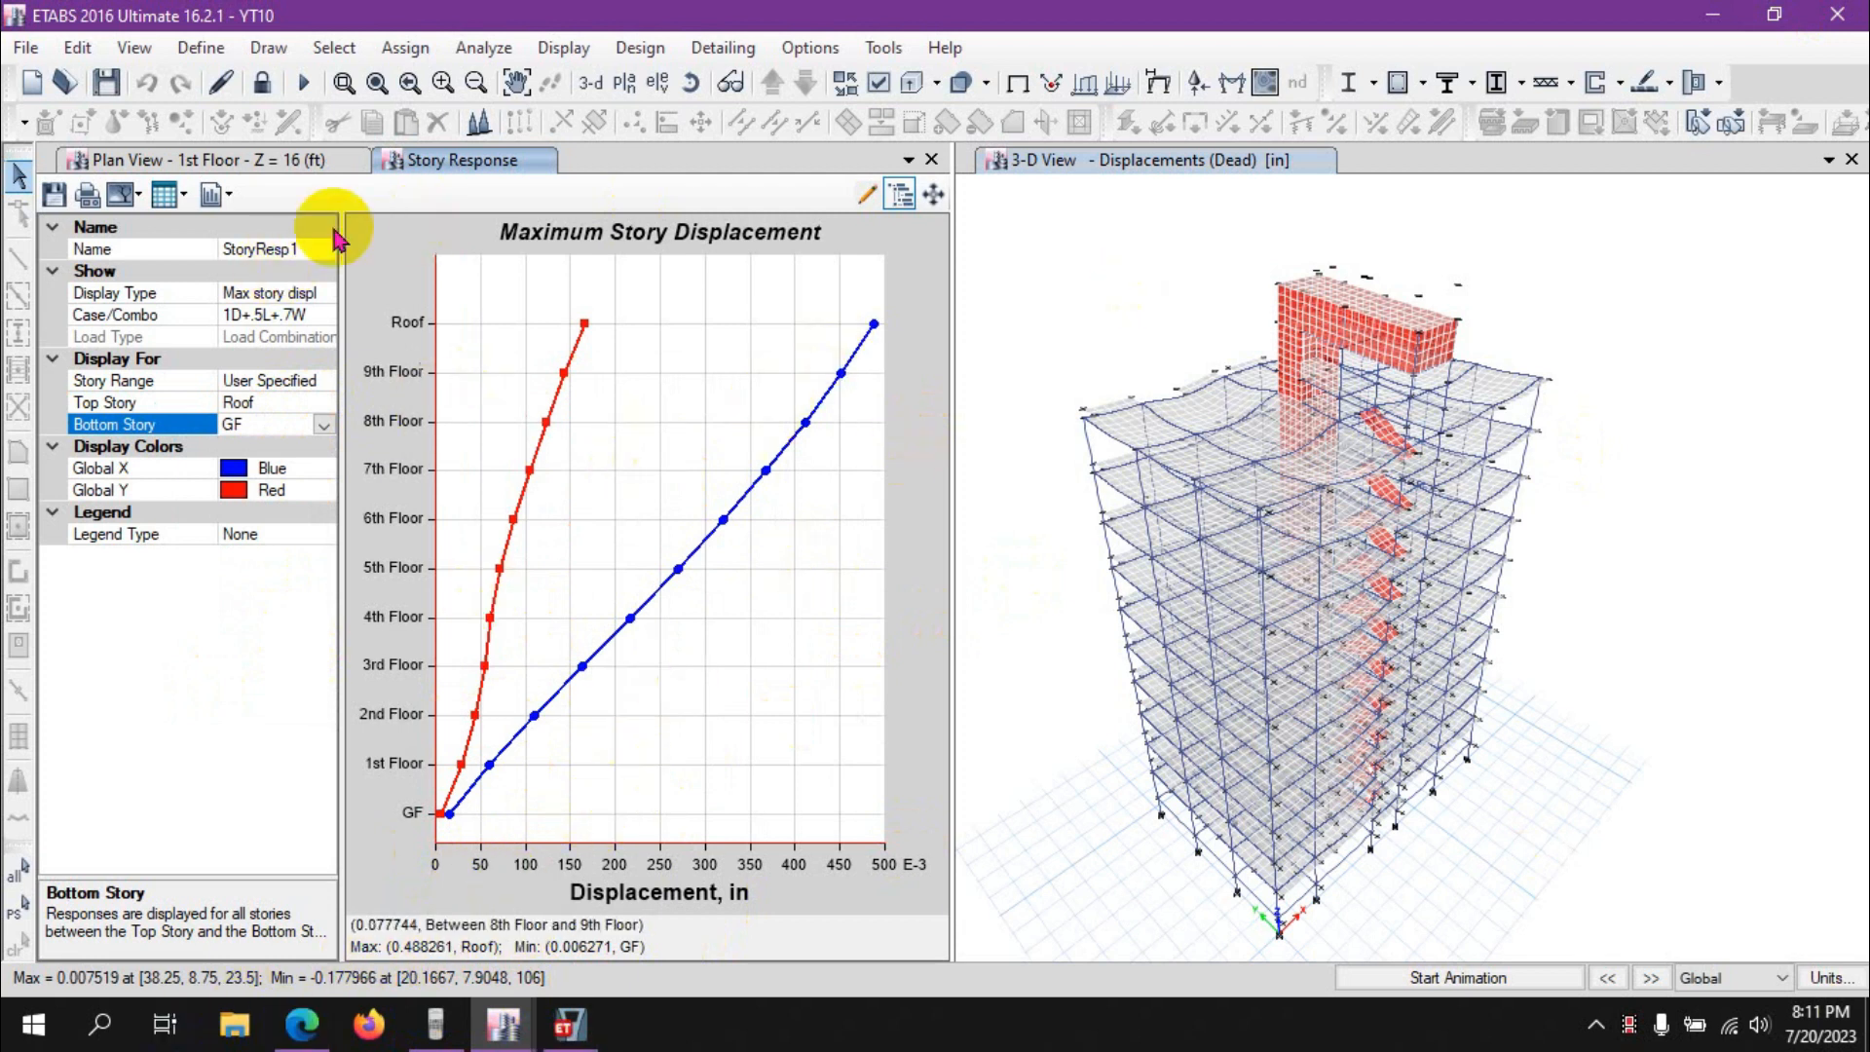
Check the maximum story displacements for 1D+.5L-.7Wx, 1D+.5L+.7Wy and 1D+.5L-.7Wy-1 in turn, and close the story response plot
left_click(292, 314)
left_click(325, 314)
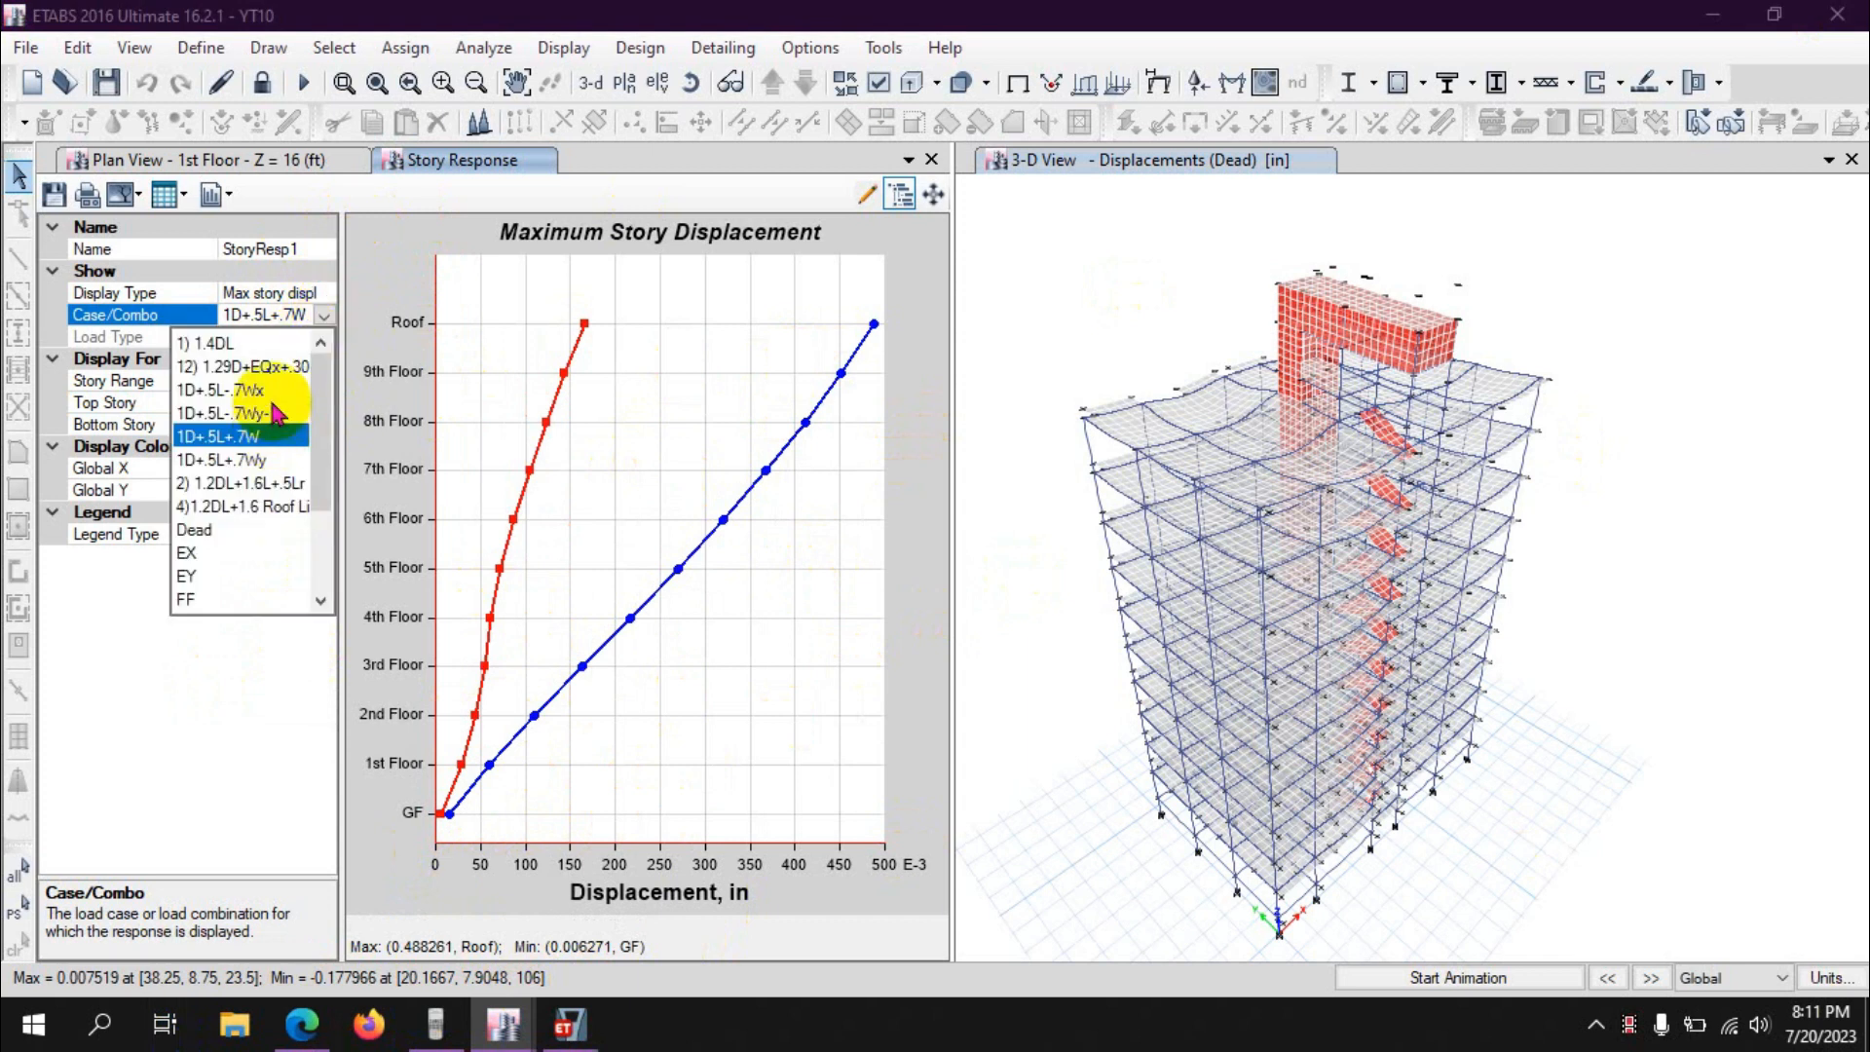
left_click(258, 391)
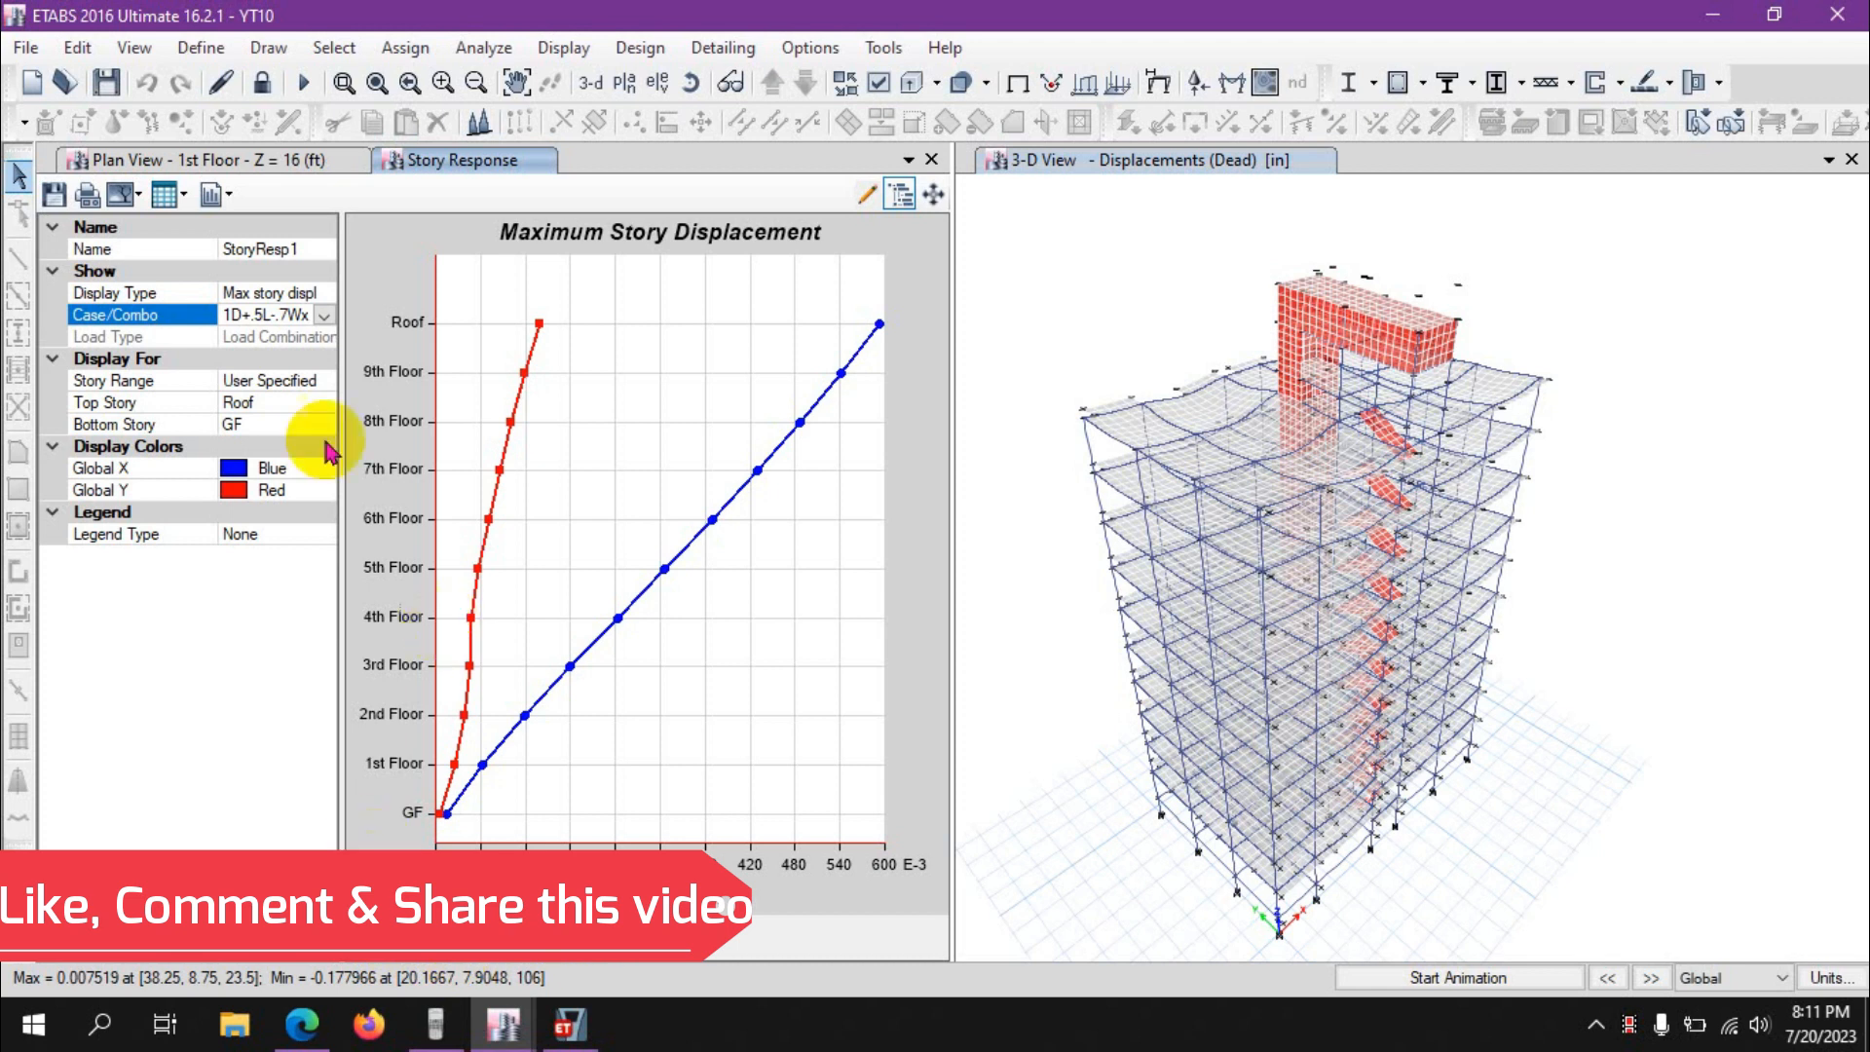
left_click(323, 315)
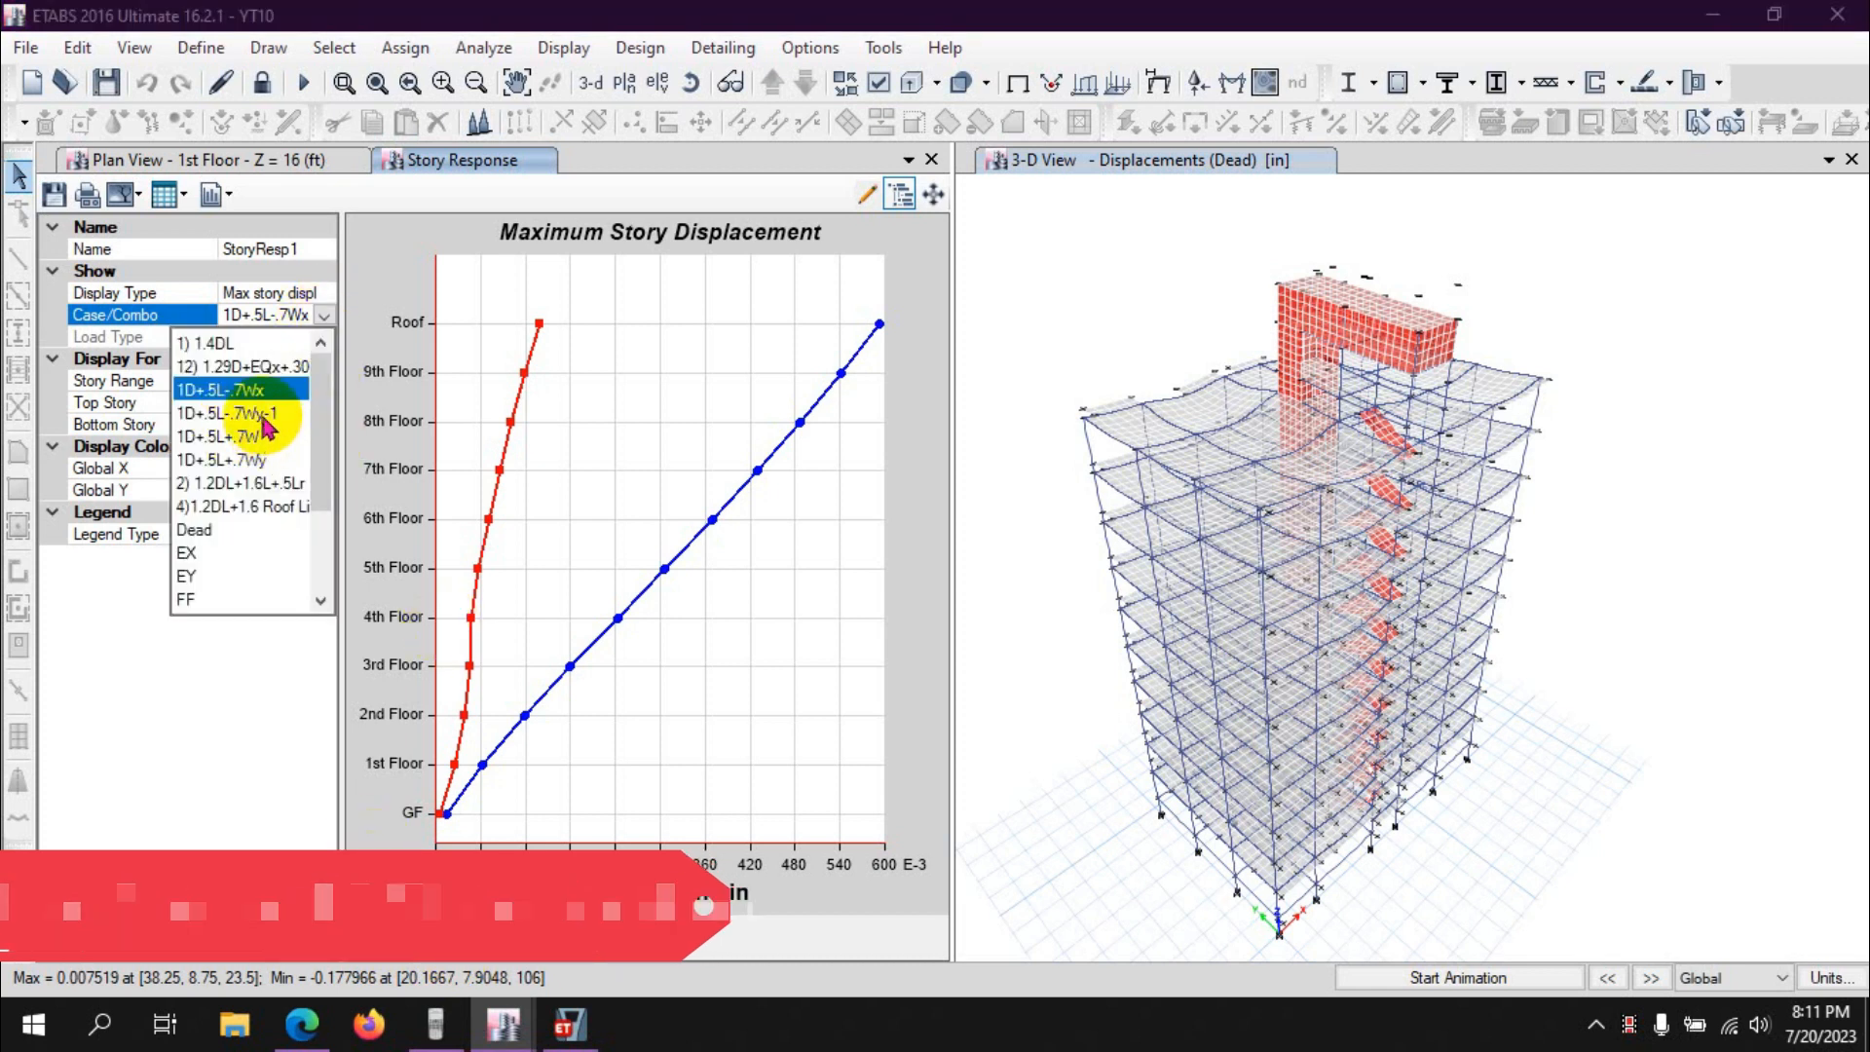
left_click(263, 460)
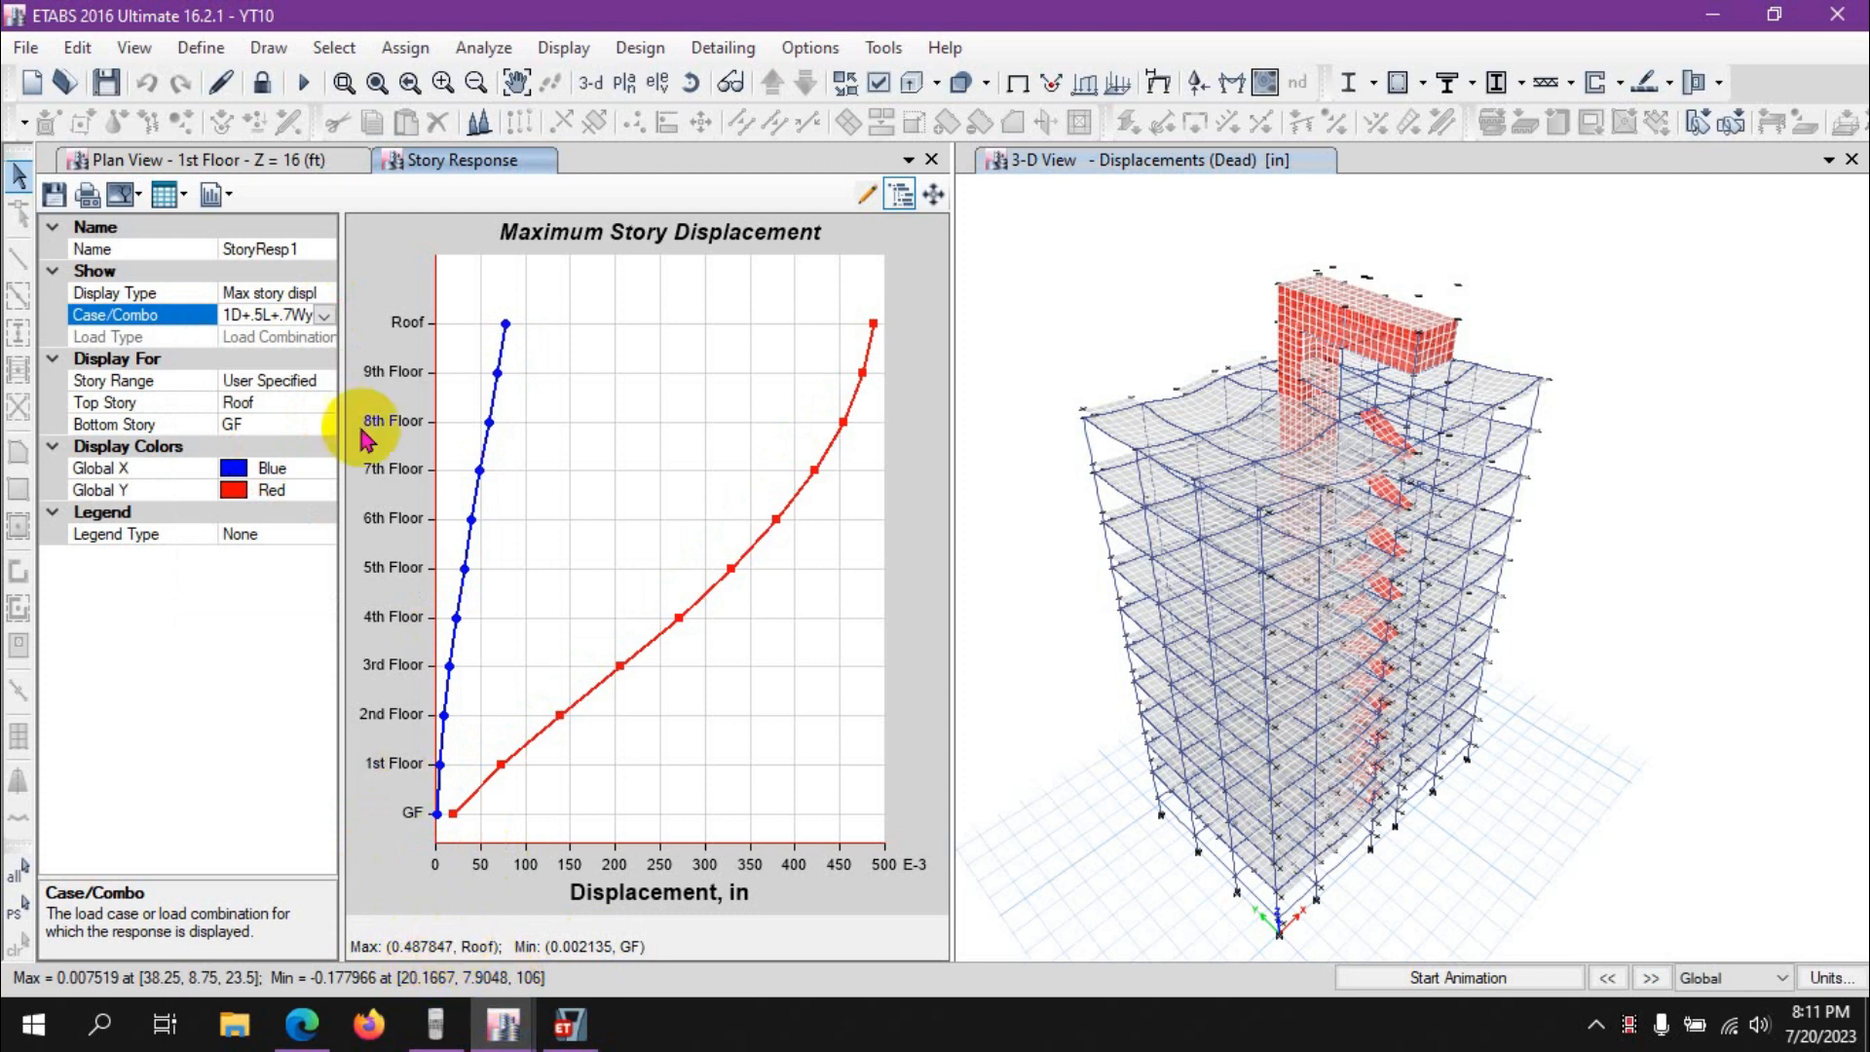
left_click(324, 315)
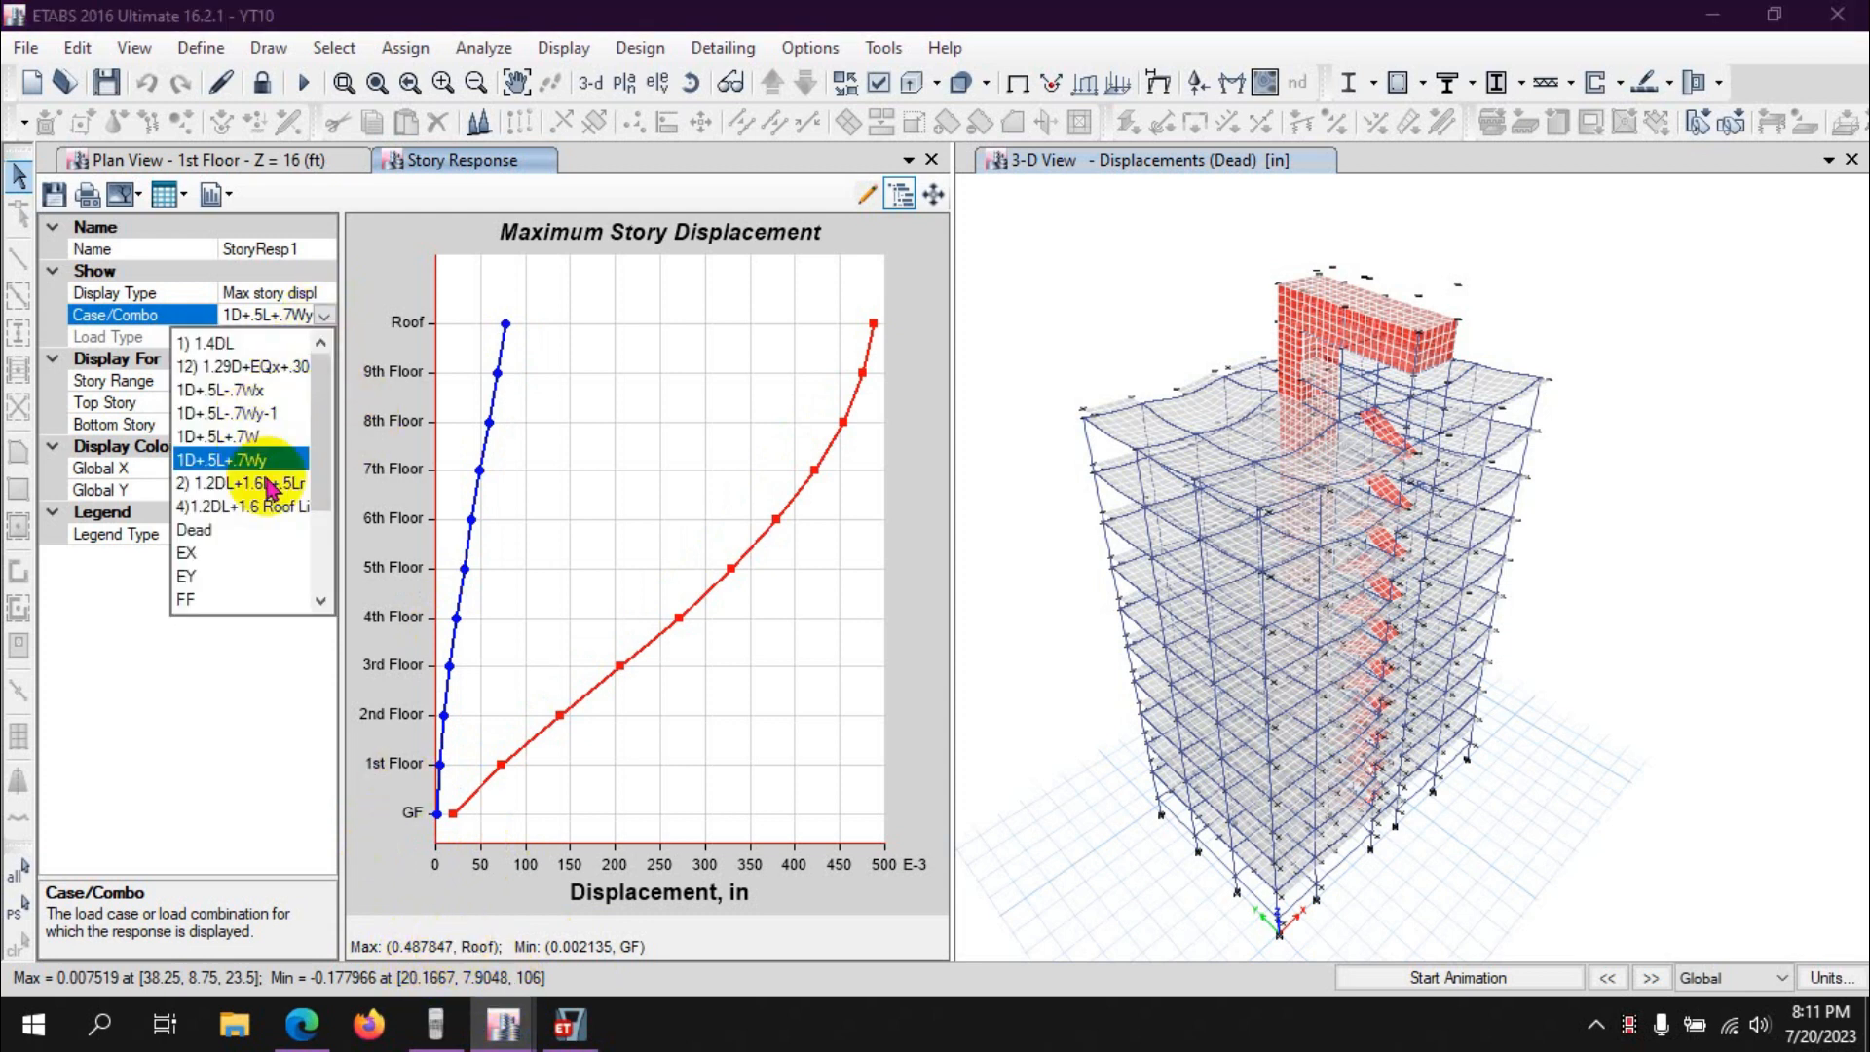
left_click(265, 413)
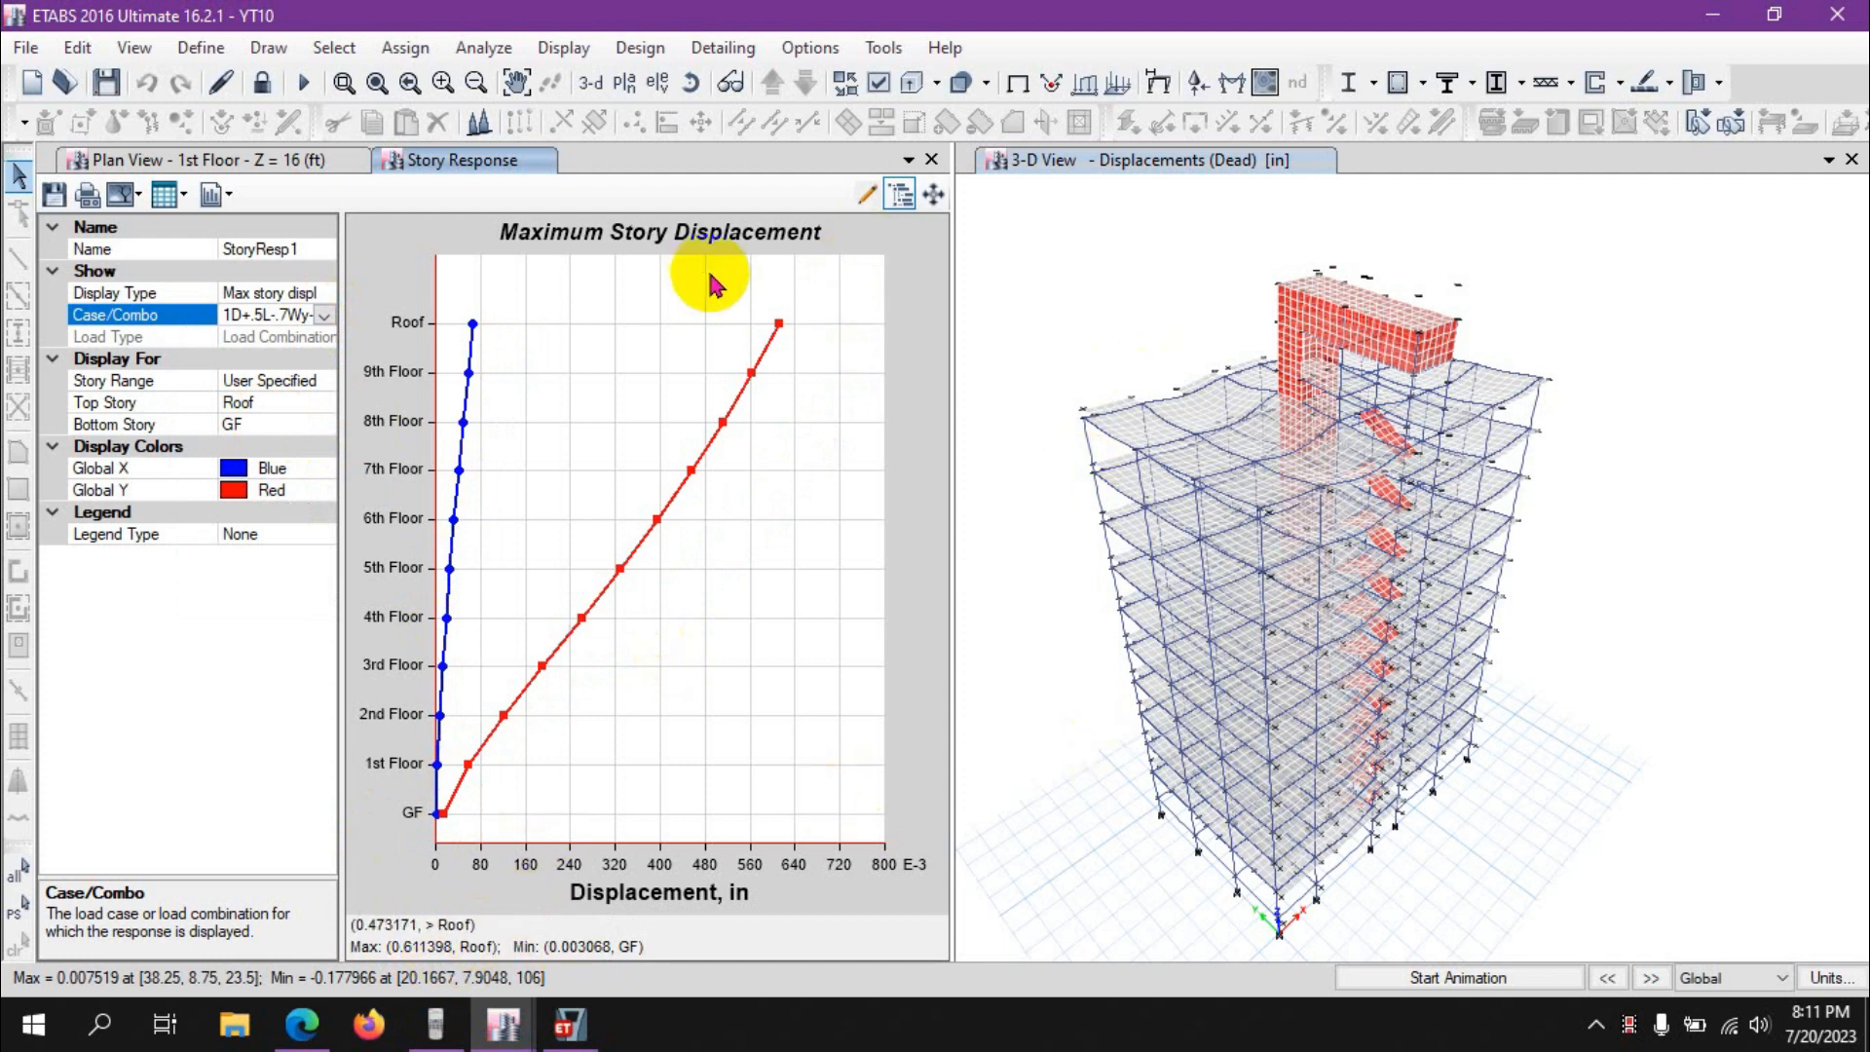
mouse_move(1167, 417)
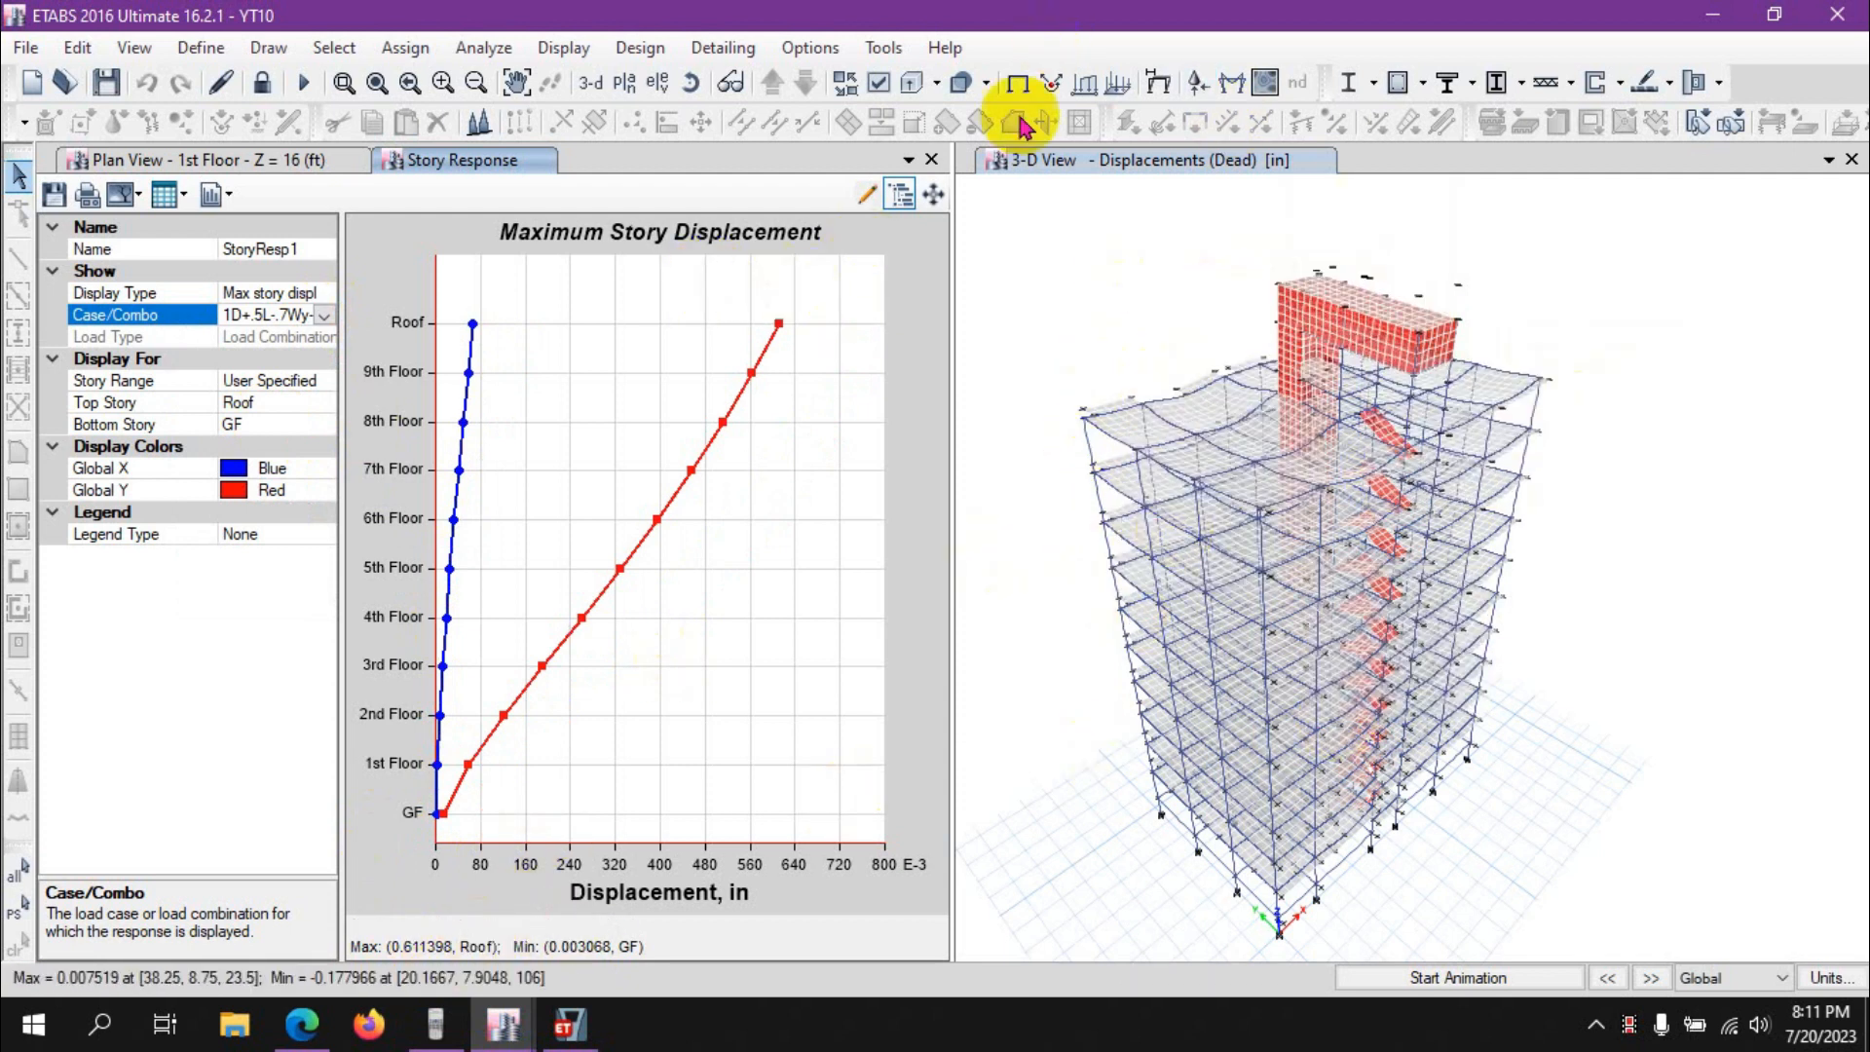
left_click(932, 160)
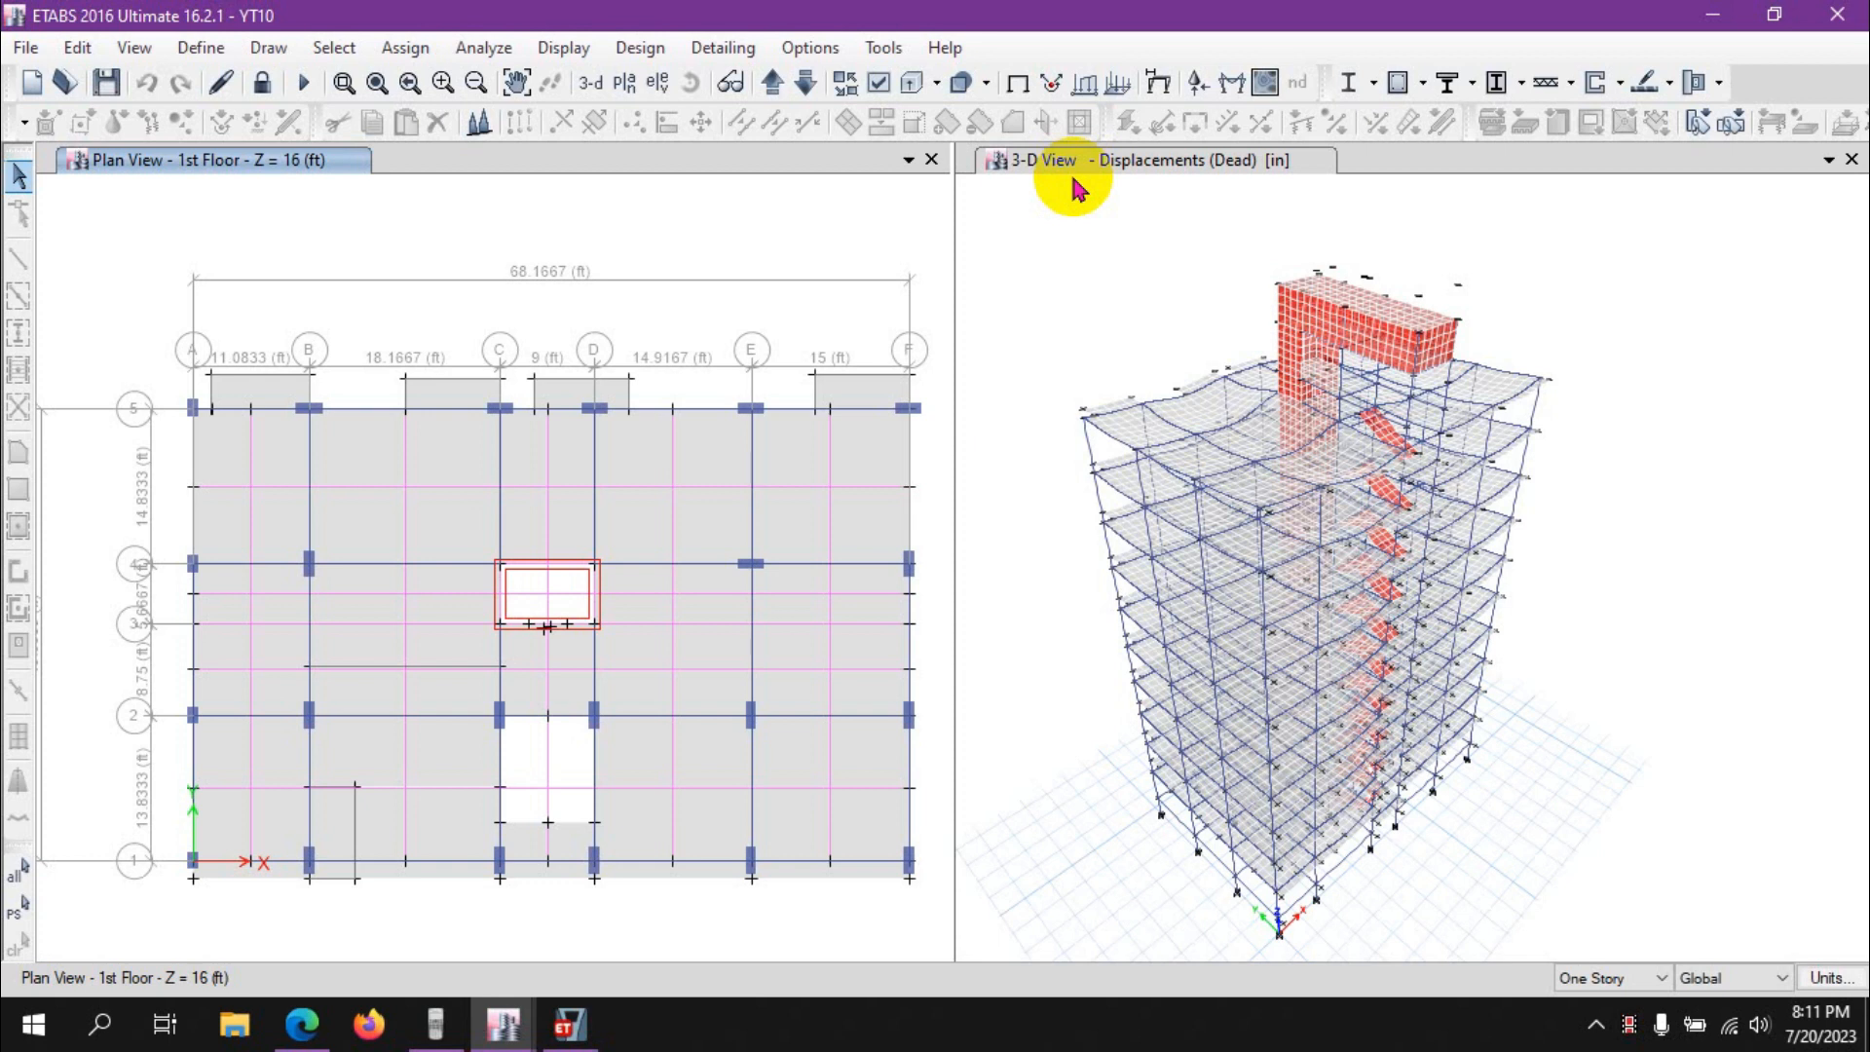
middle_click_drag(508, 339, 484, 275)
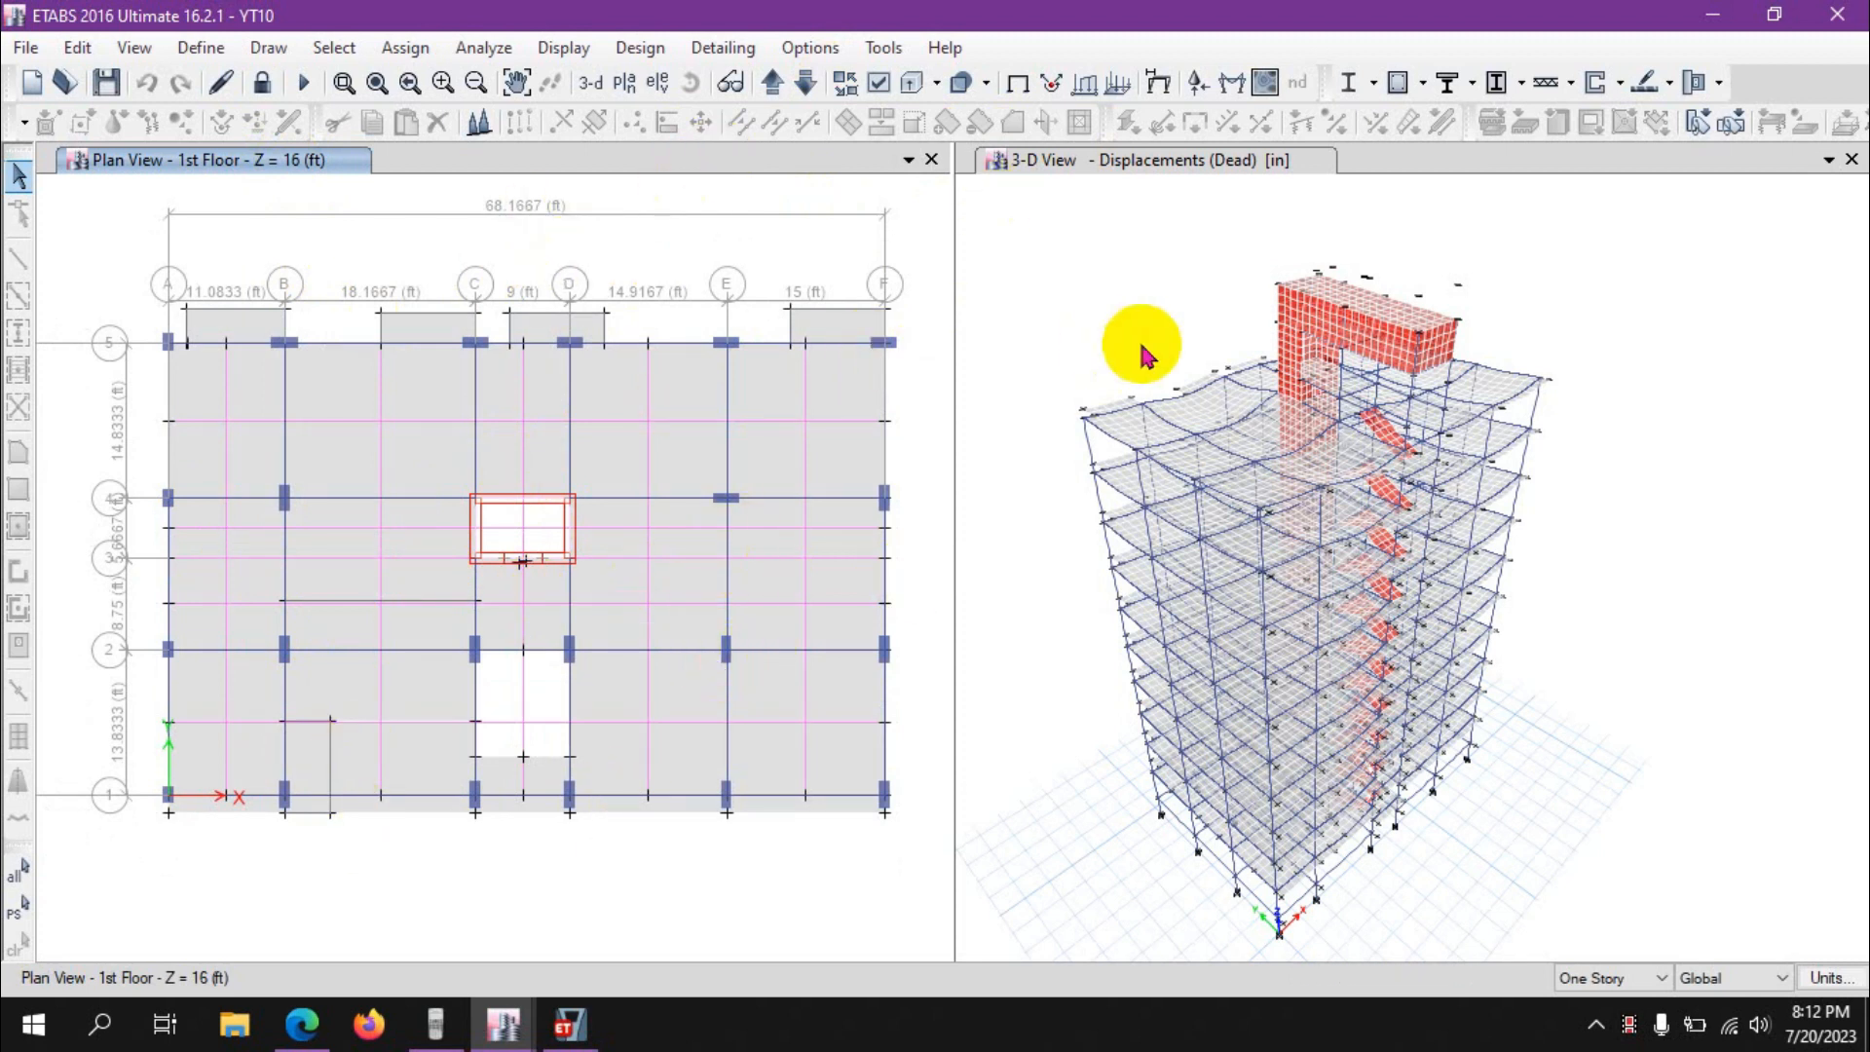
left_click(1093, 158)
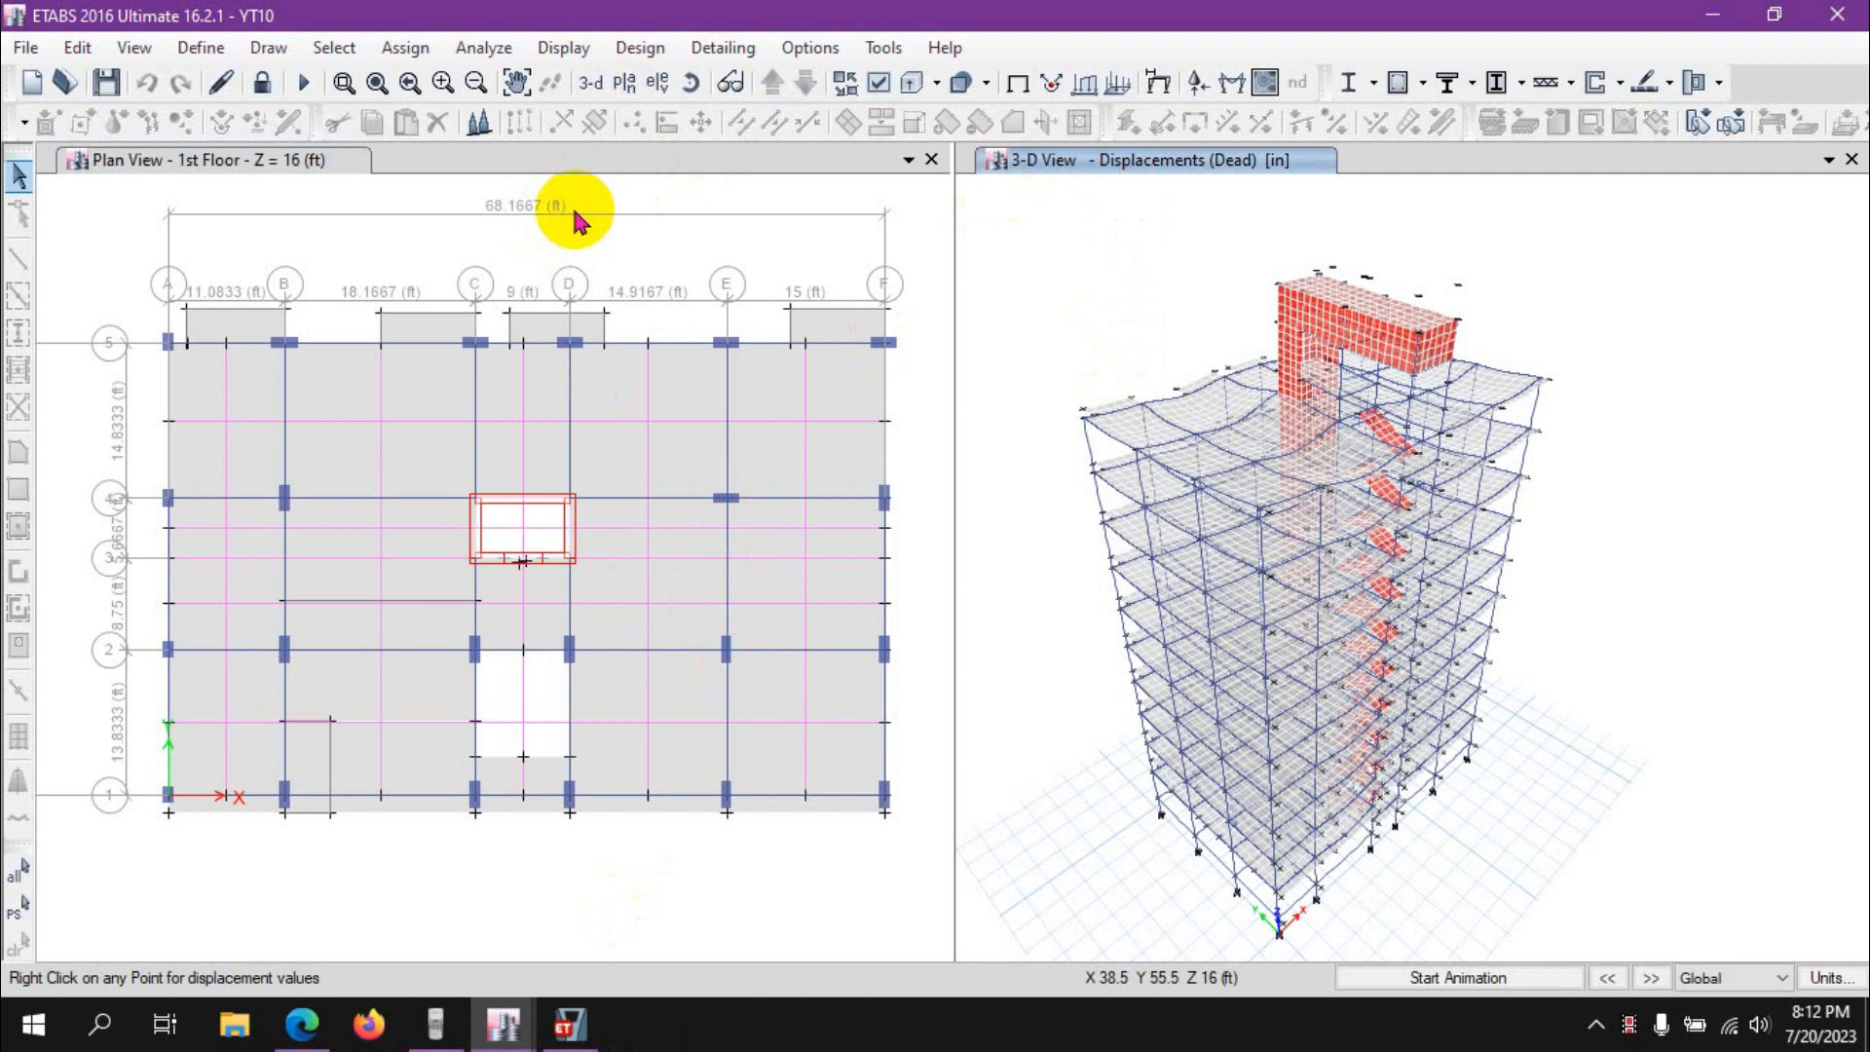
left_click(259, 159)
left_click(1096, 161)
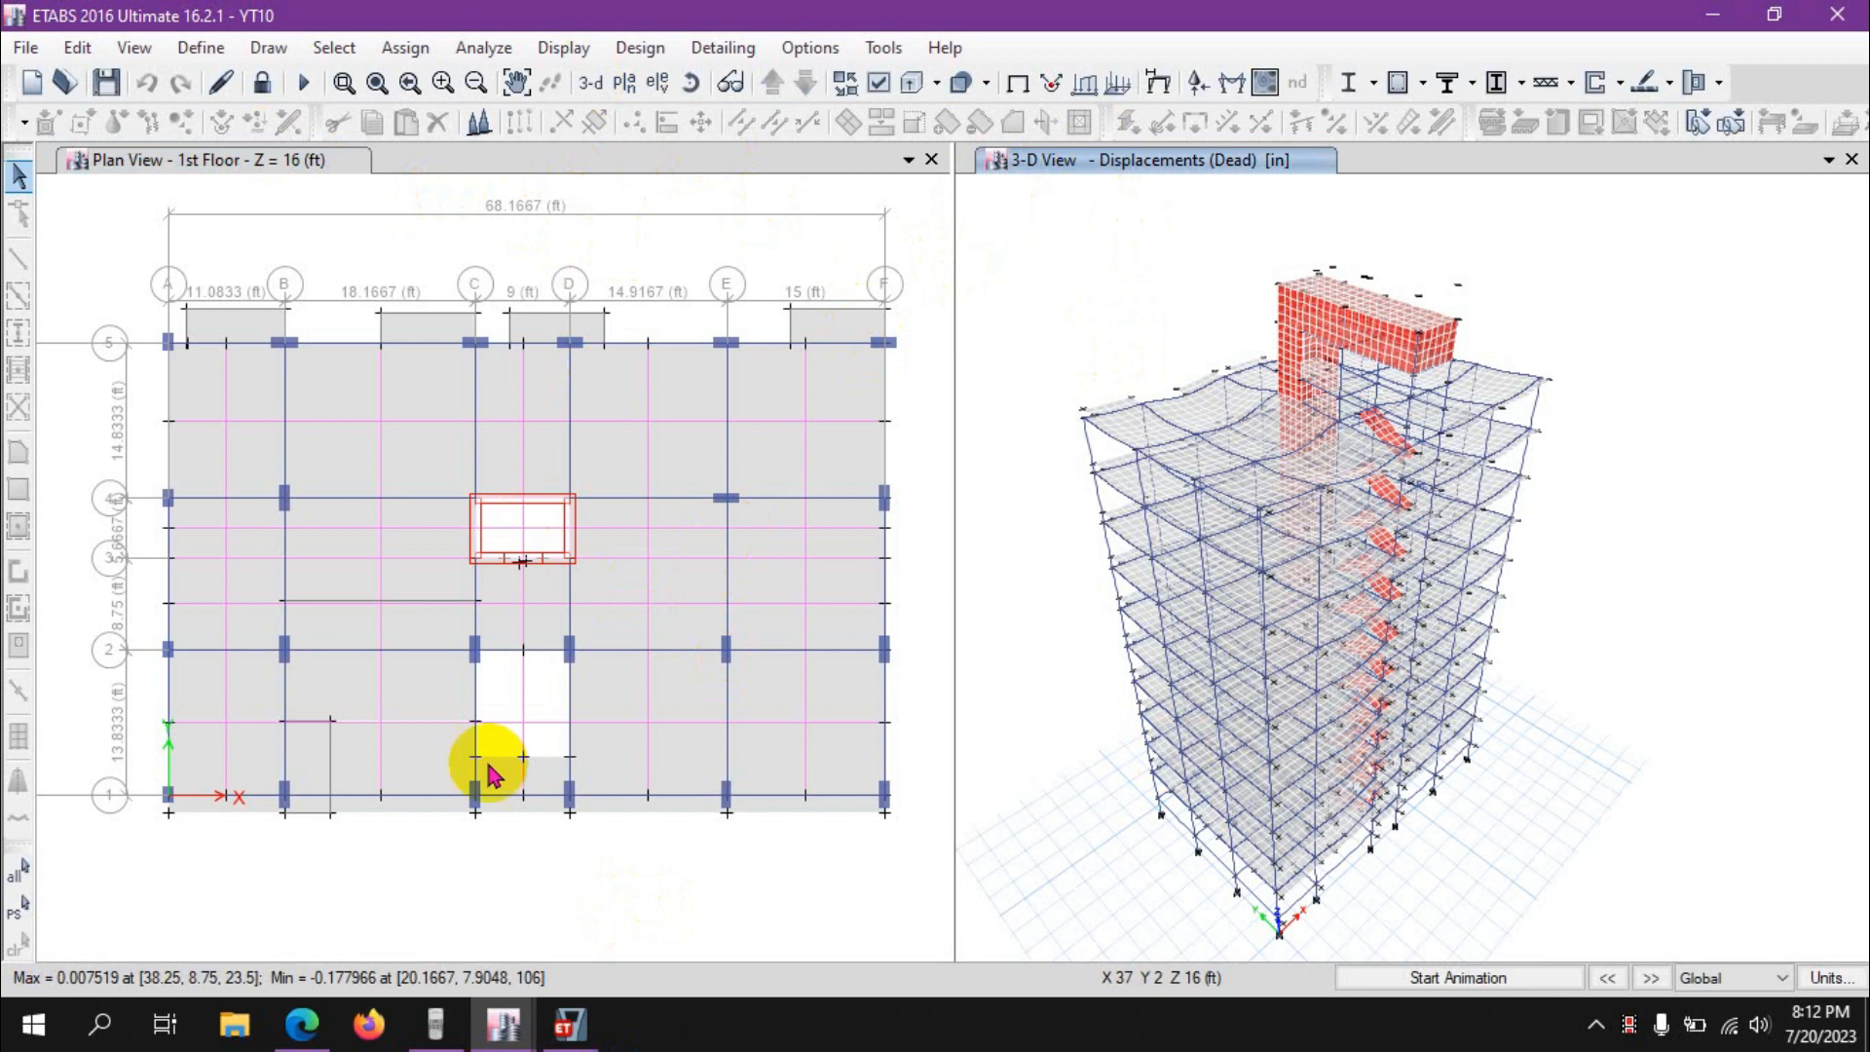
left_click(565, 356)
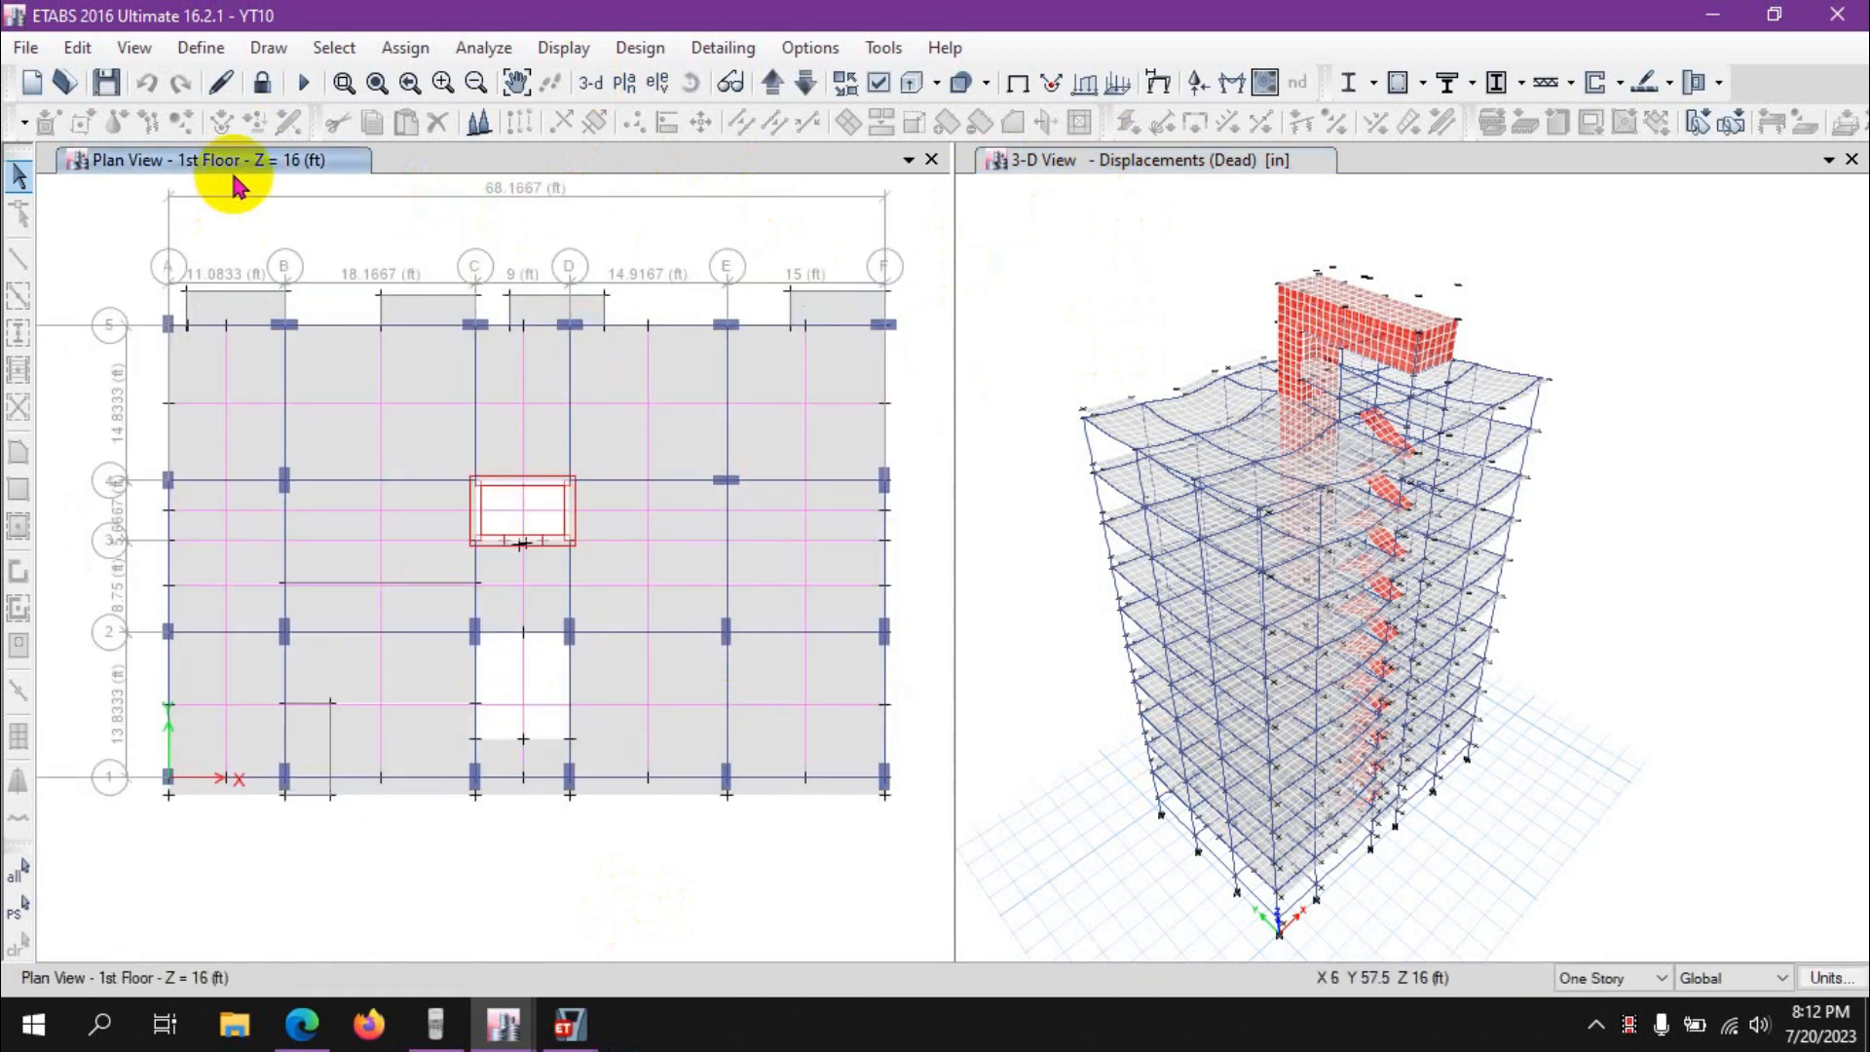
left_click(1090, 166)
left_click(820, 526)
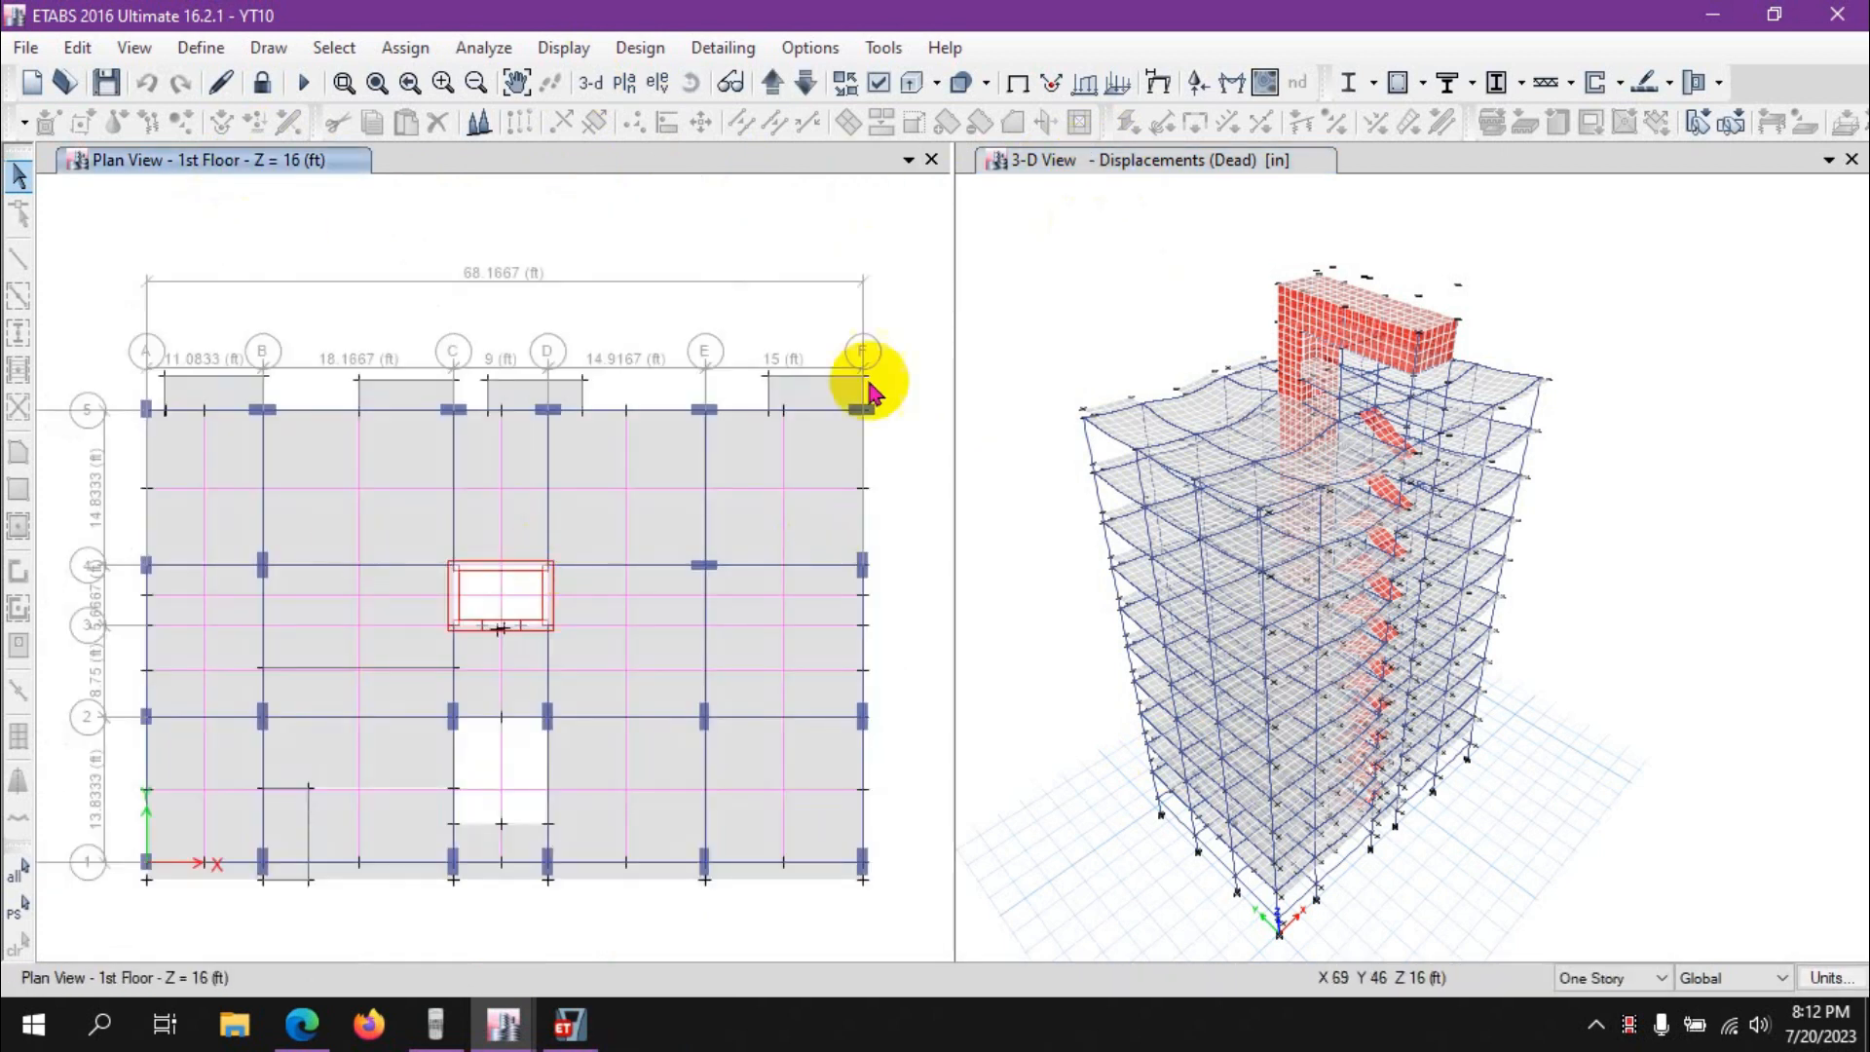
left_click(1062, 159)
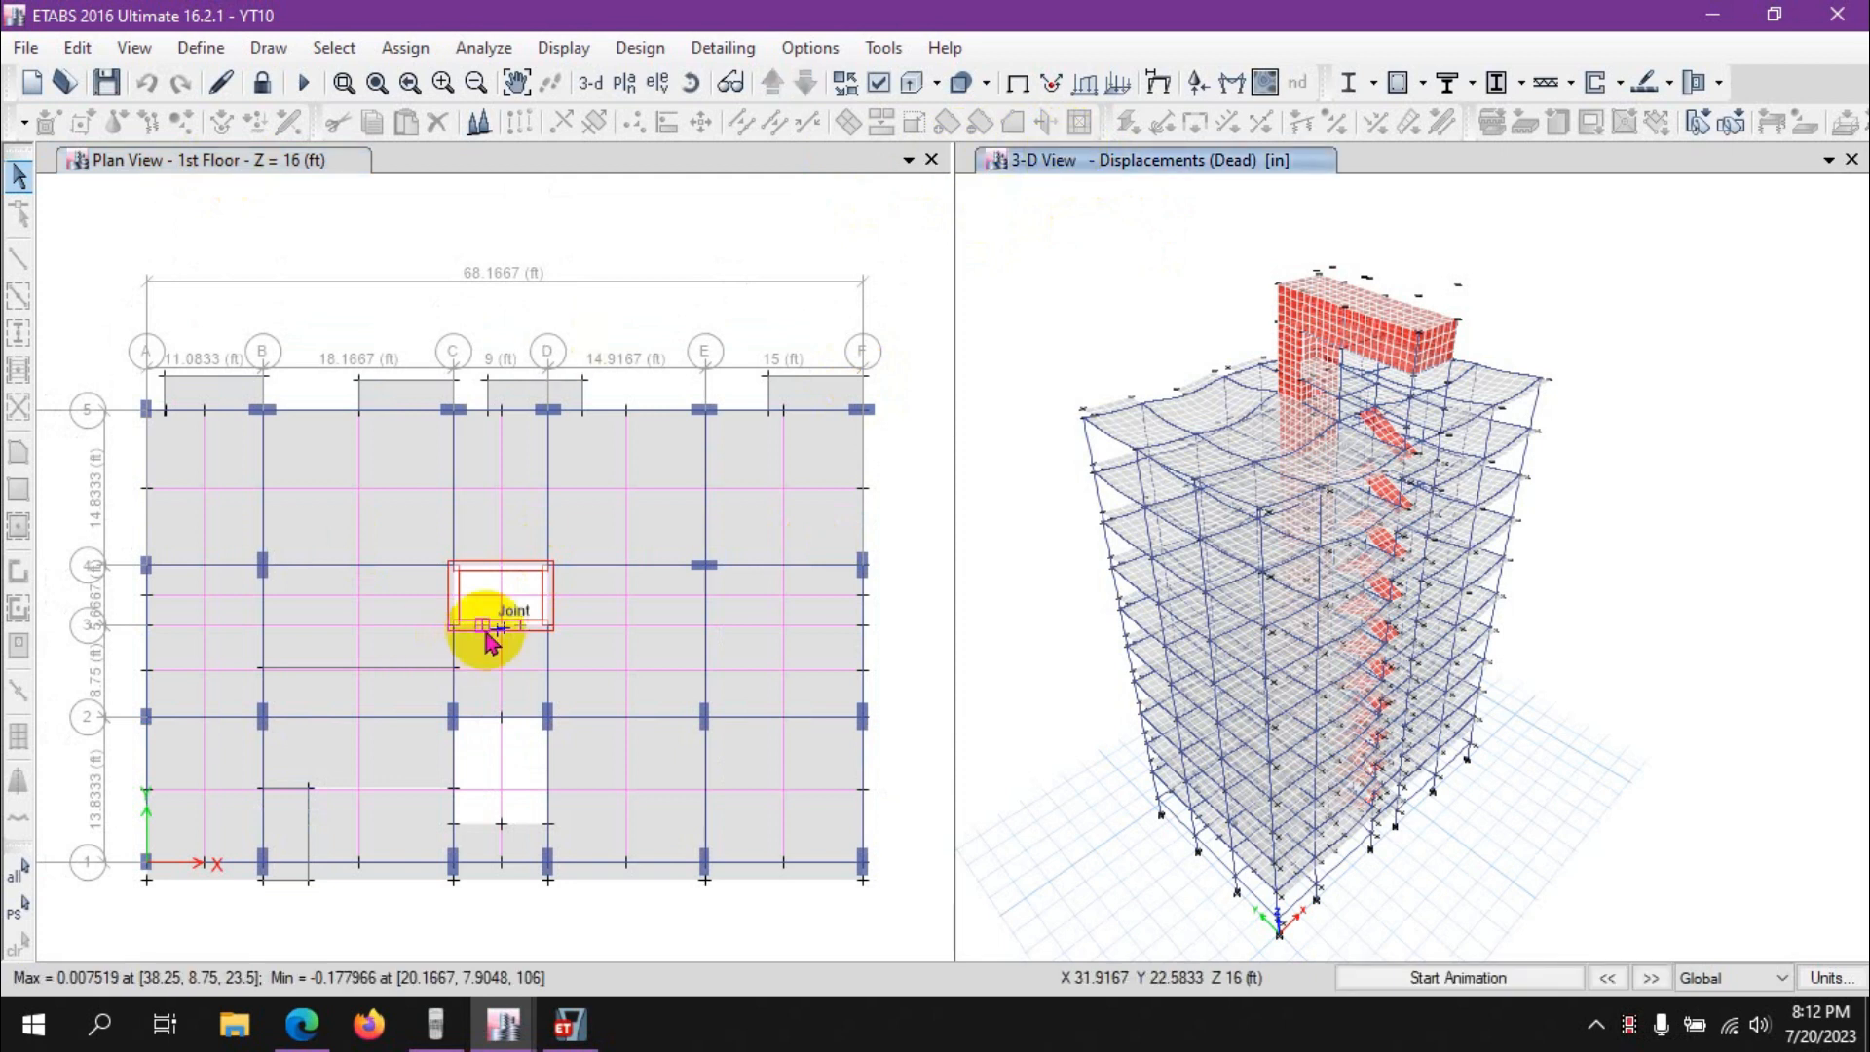
left_click(488, 627)
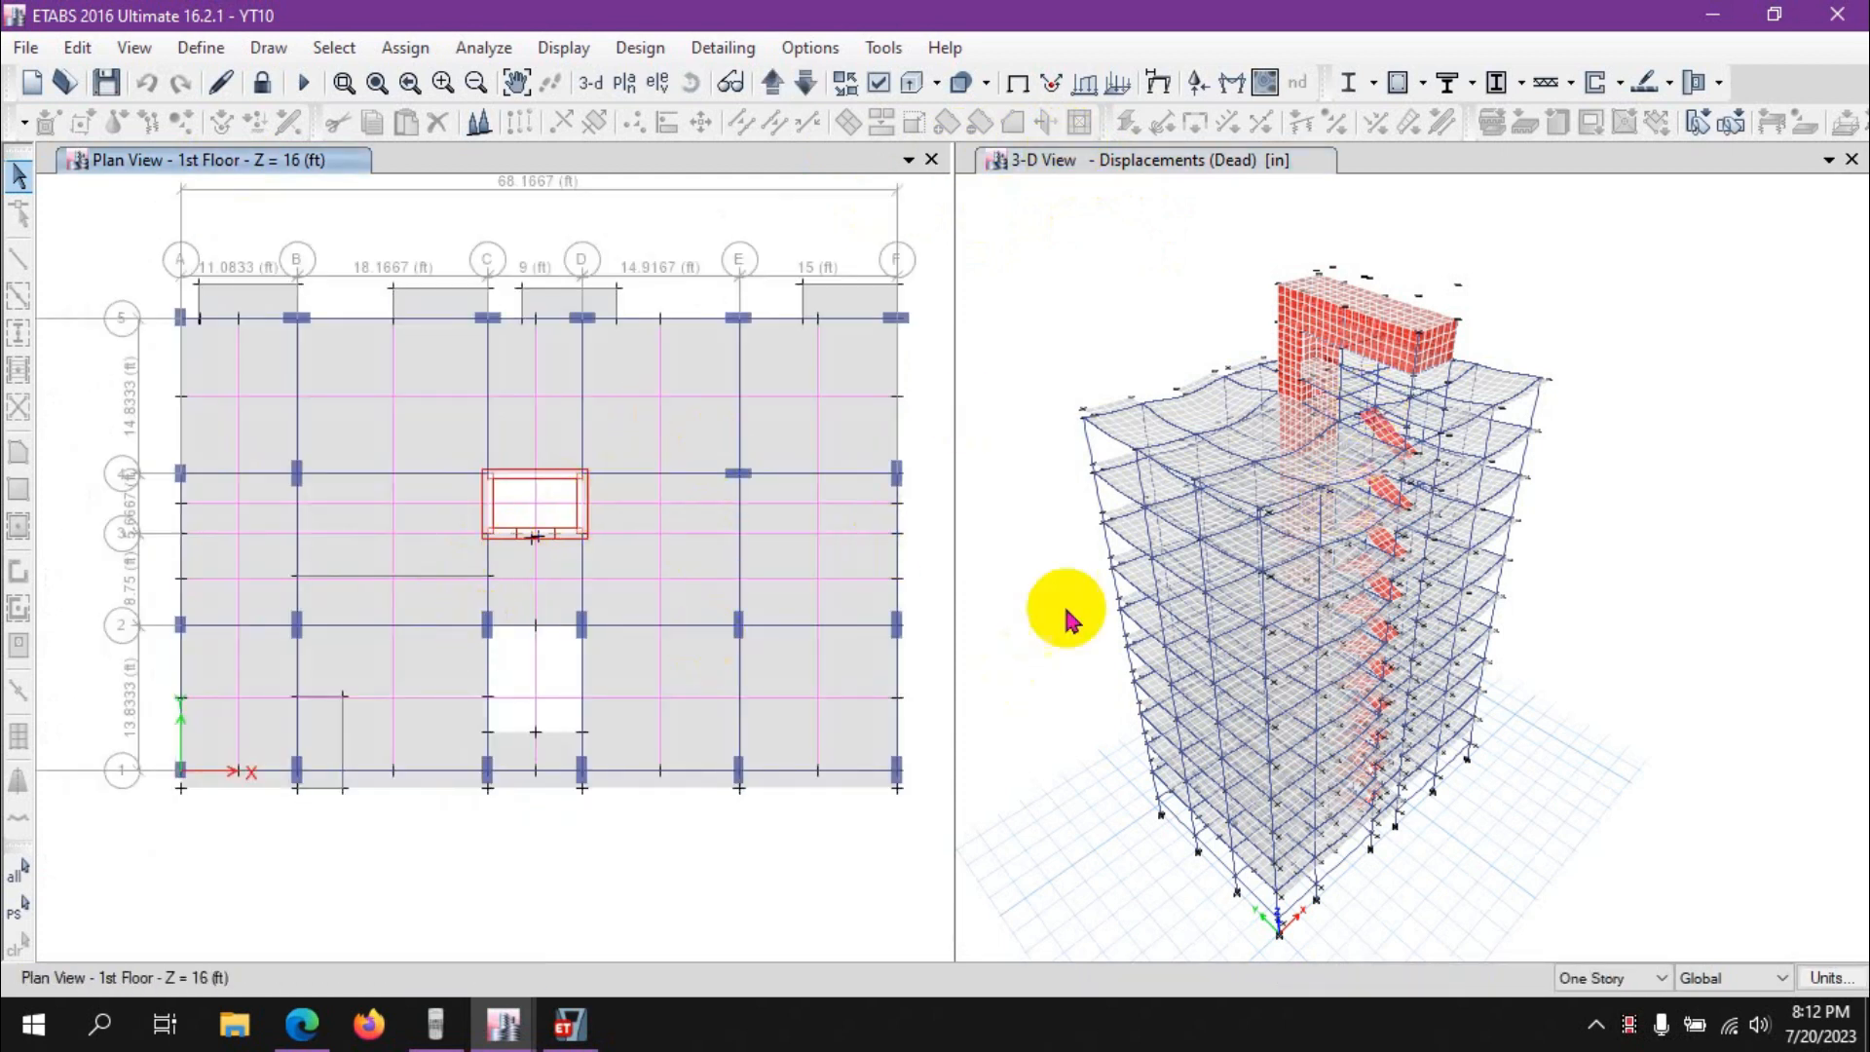
left_click(1042, 153)
middle_click_drag(559, 570, 545, 622)
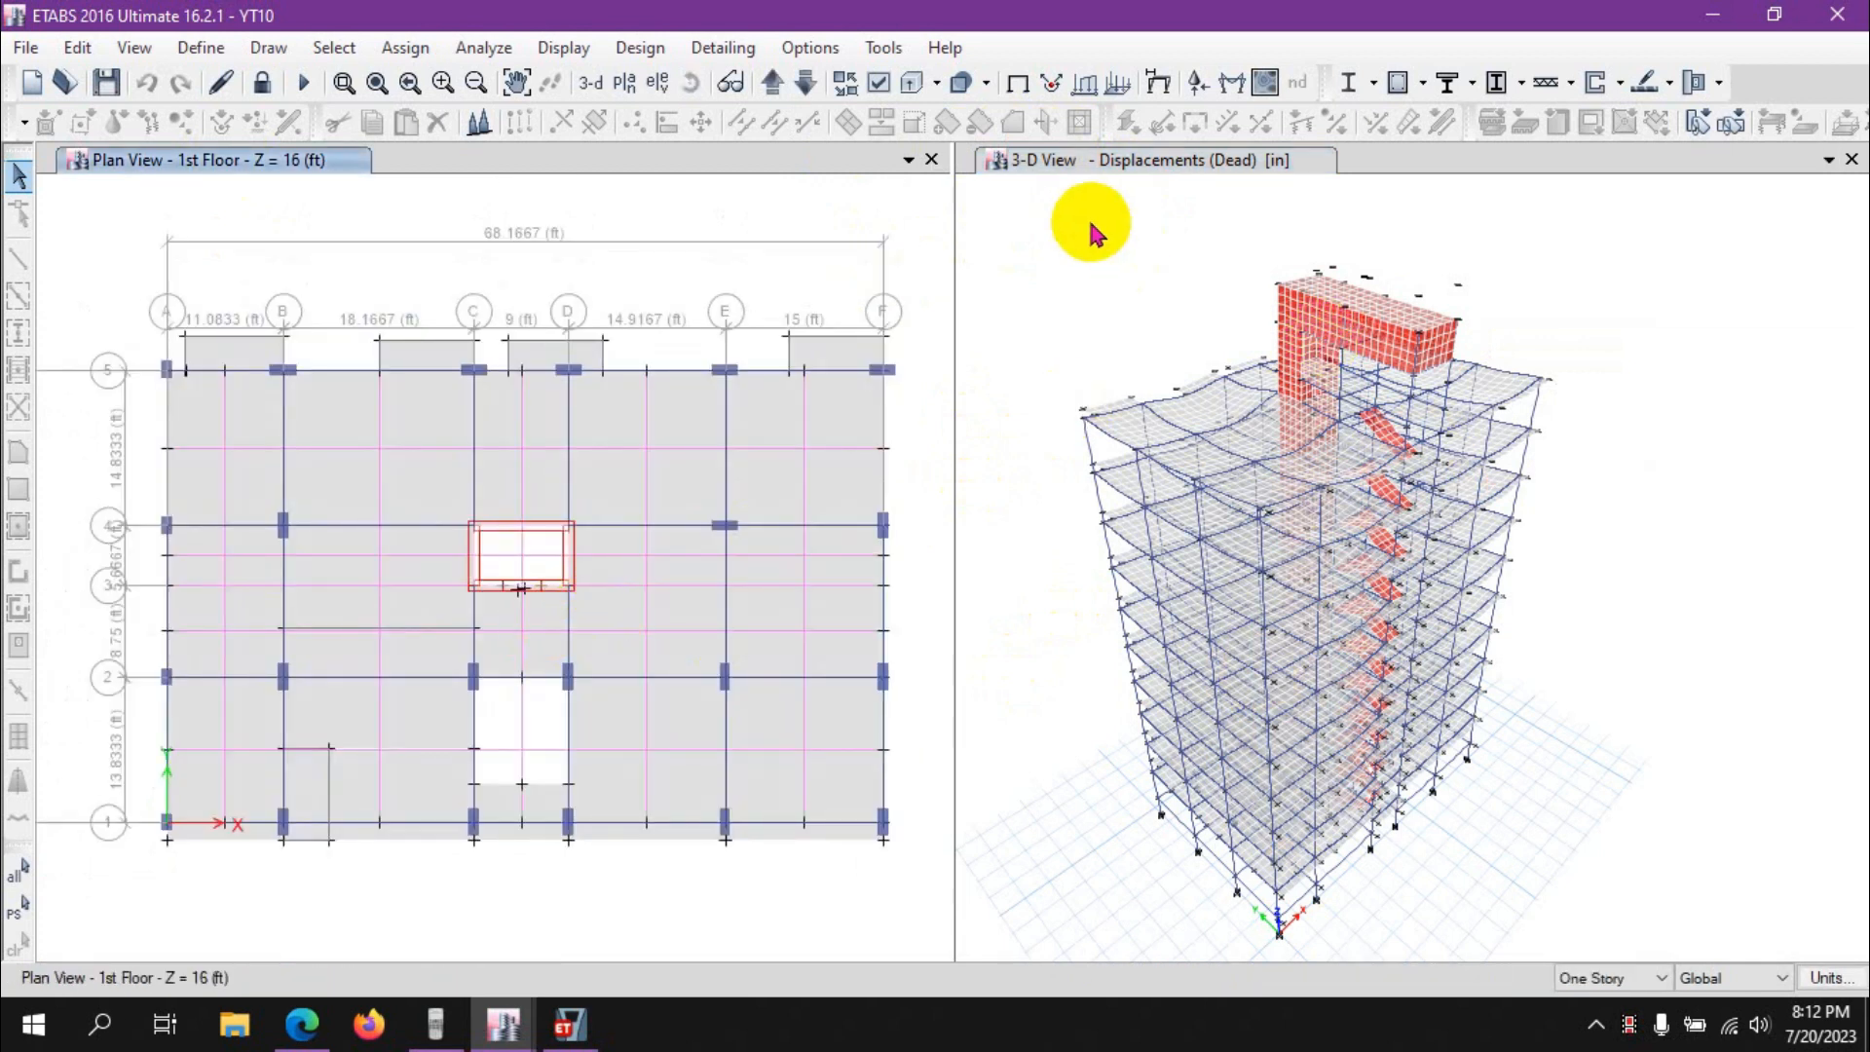